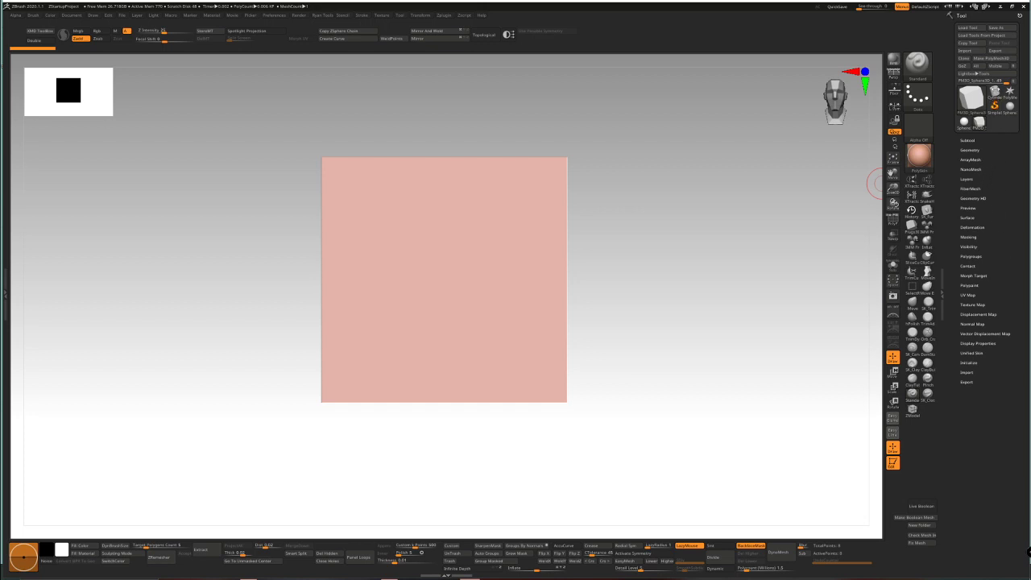
Switch to the Cylinder3D primitive and initialize it with 8 horizontal and 8 vertical divisions
{"action": "left_click", "coordinate": [993, 92]}
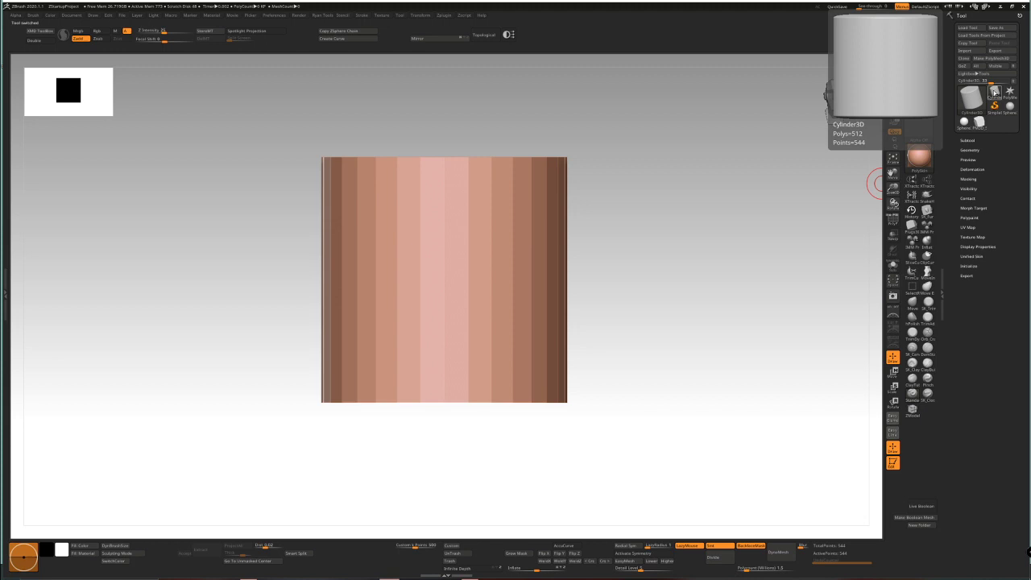
{"action": "left_click", "coordinate": [966, 266]}
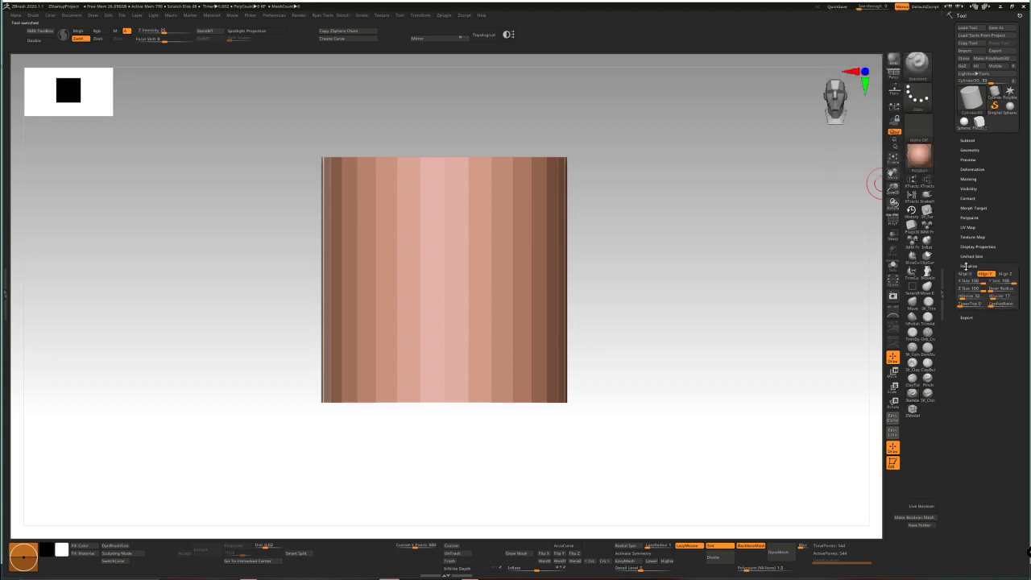
{"action": "left_click", "coordinate": [961, 296]}
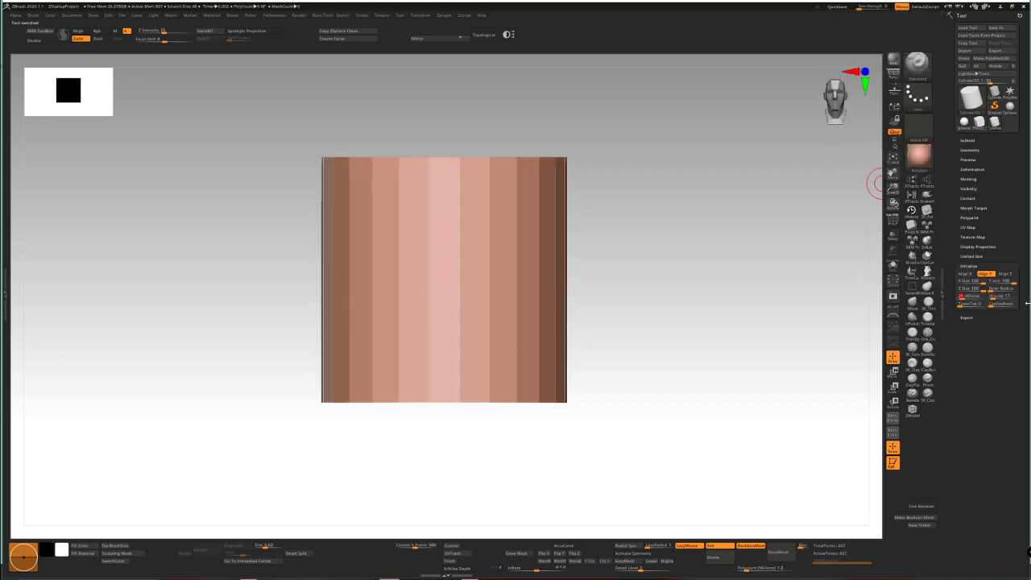
{"action": "type", "text": "8"}
{"action": "key", "text": "Return"}
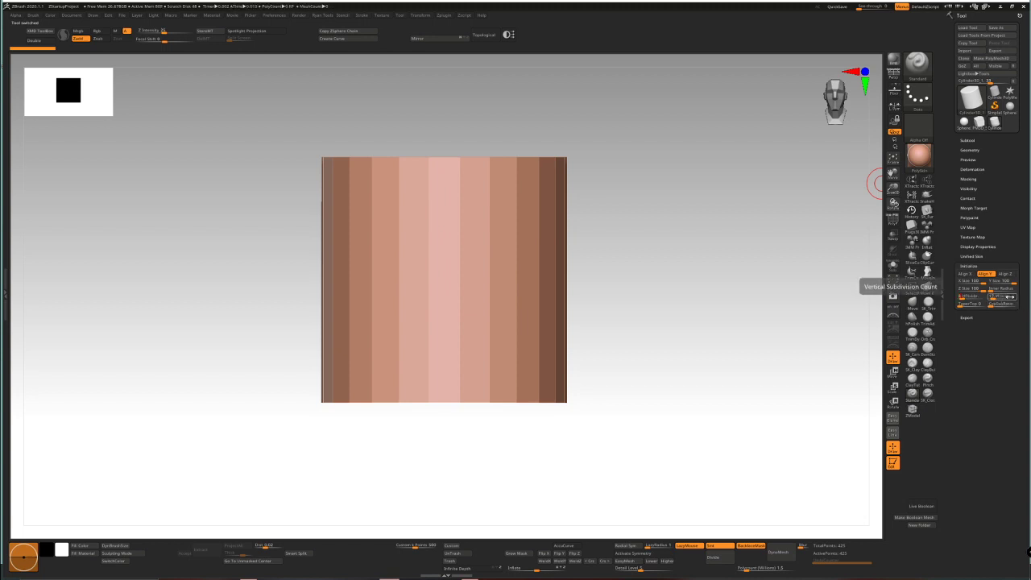
{"action": "left_click", "coordinate": [1008, 296]}
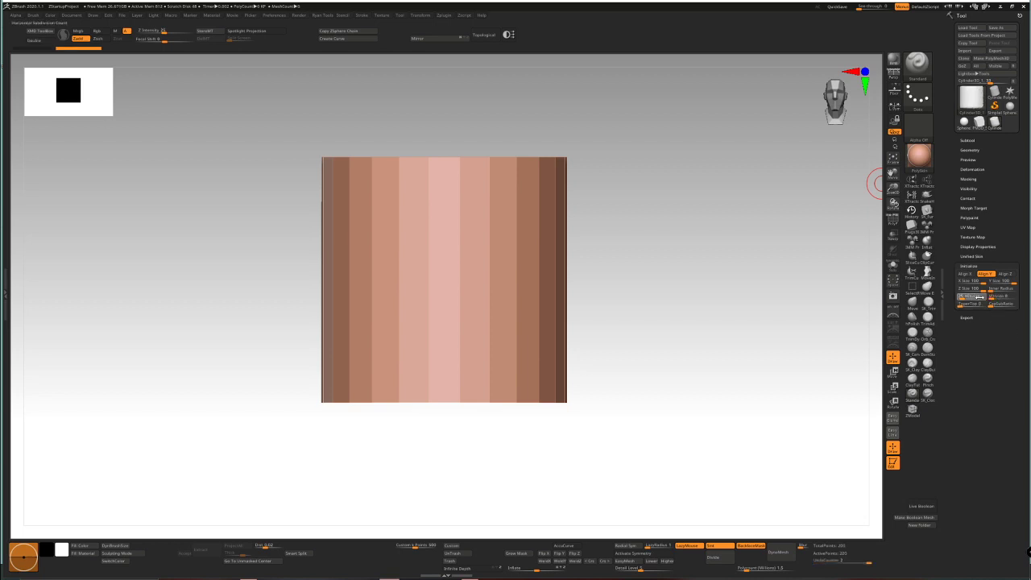
{"action": "key", "text": "Return"}
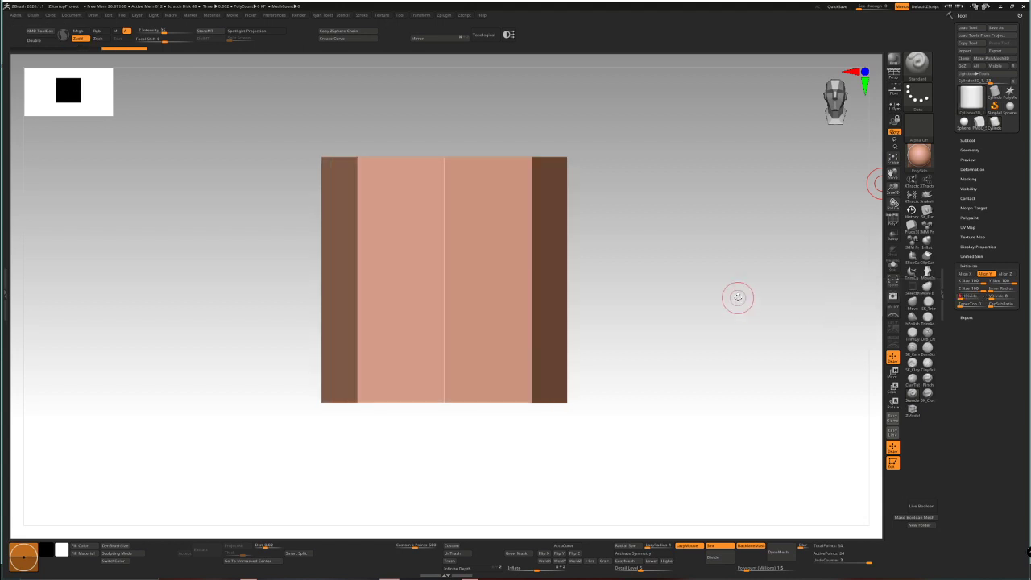
Show the wireframe with PolyFrame and convert the cylinder into an editable PolyMesh3D
{"action": "left_click_drag", "start_coordinate": [737, 298], "coordinate": [744, 271]}
{"action": "left_click", "coordinate": [892, 219]}
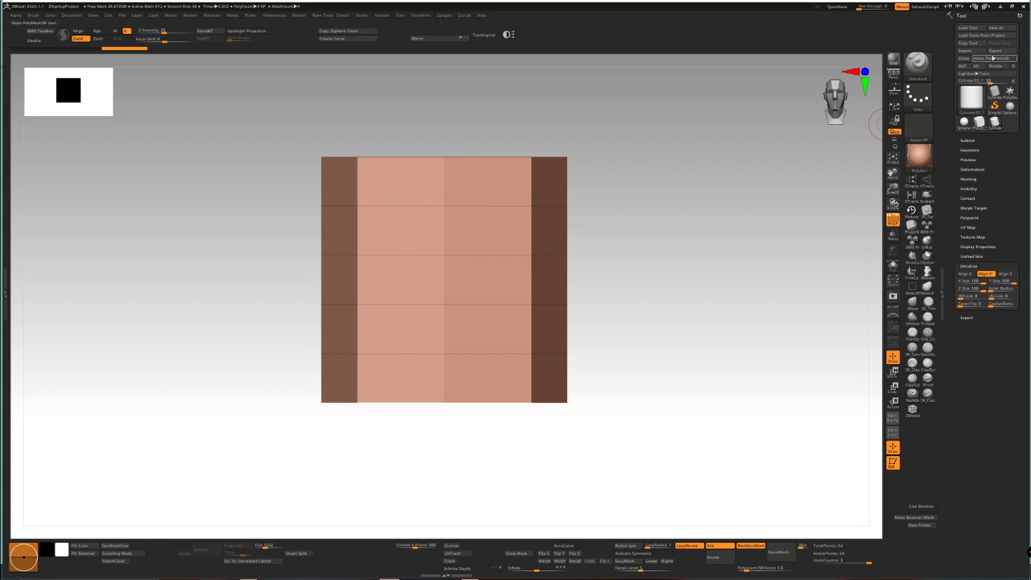
{"action": "left_click", "coordinate": [994, 59]}
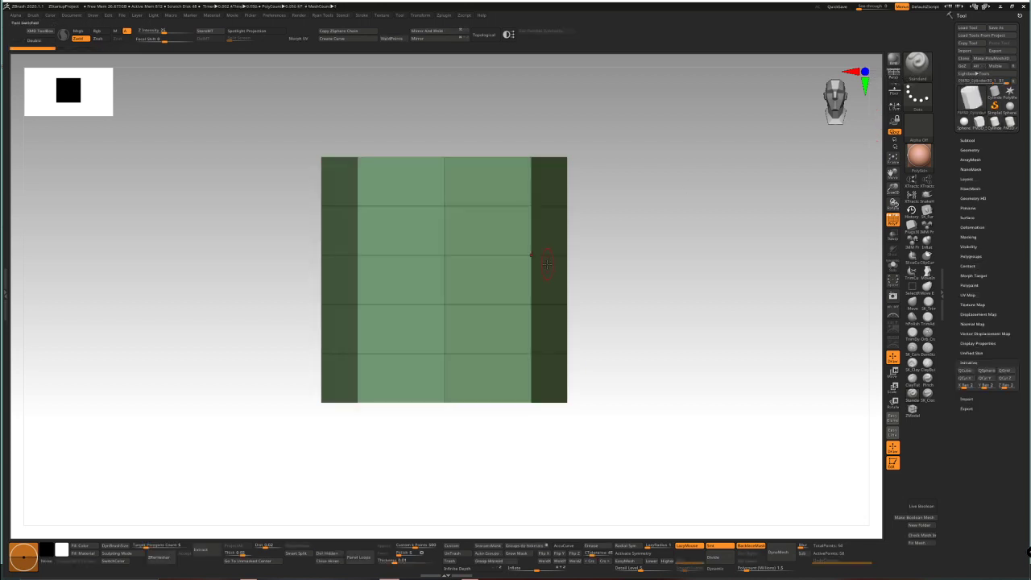
Stretch the cylinder along its vertical axis to about twice its height
{"action": "scroll", "coordinate": [547, 264], "scroll_direction": "down", "scroll_amount": 1}
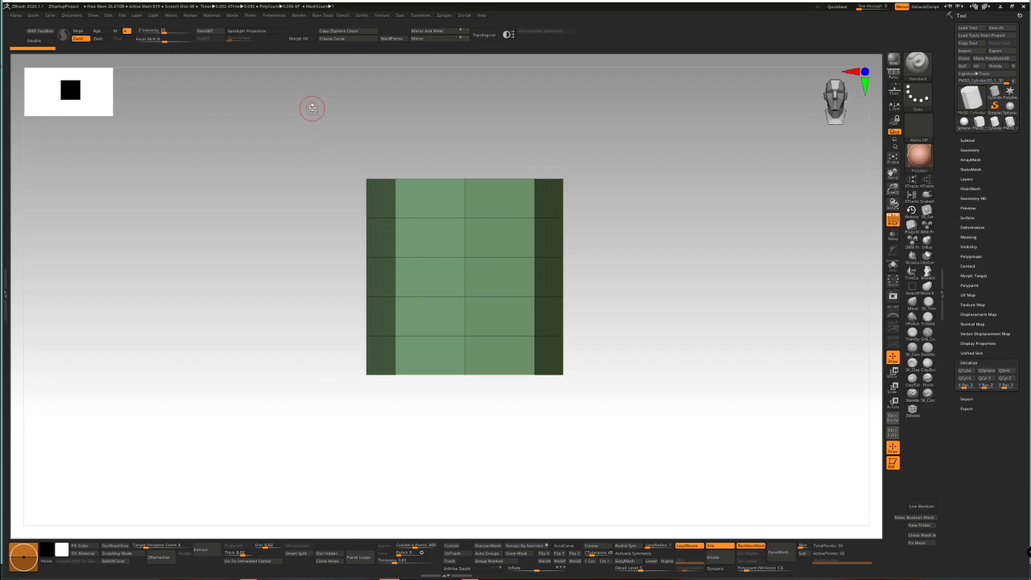
{"action": "key", "text": "w"}
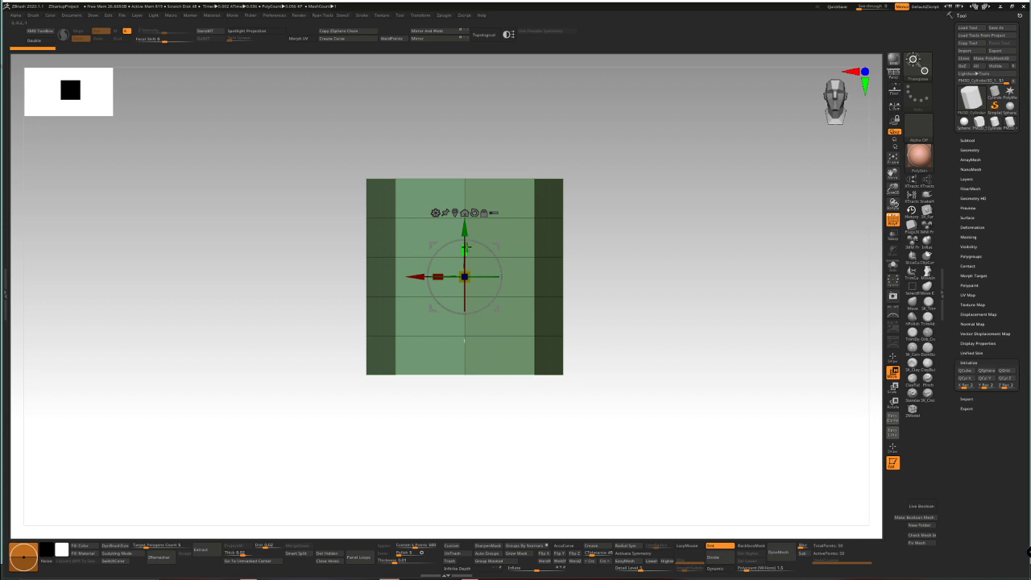
{"action": "left_click_drag", "start_coordinate": [466, 245], "coordinate": [440, 124]}
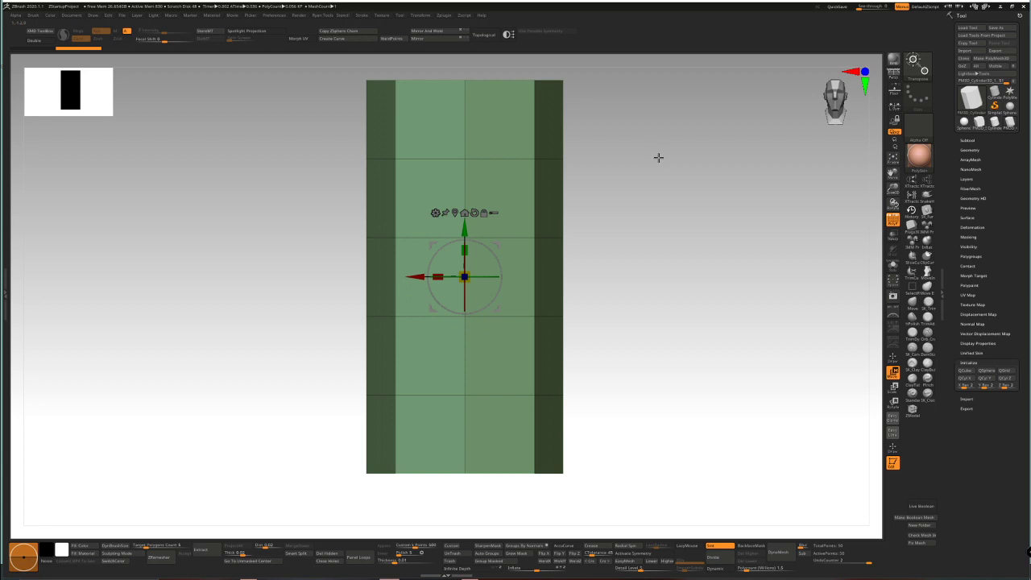
{"action": "left_click_drag", "start_coordinate": [640, 148], "coordinate": [645, 186]}
With the ZModeler brush, mark all the triangular faces of the cylinder's end cap as a temporary polygroup
{"action": "left_click", "coordinate": [913, 412]}
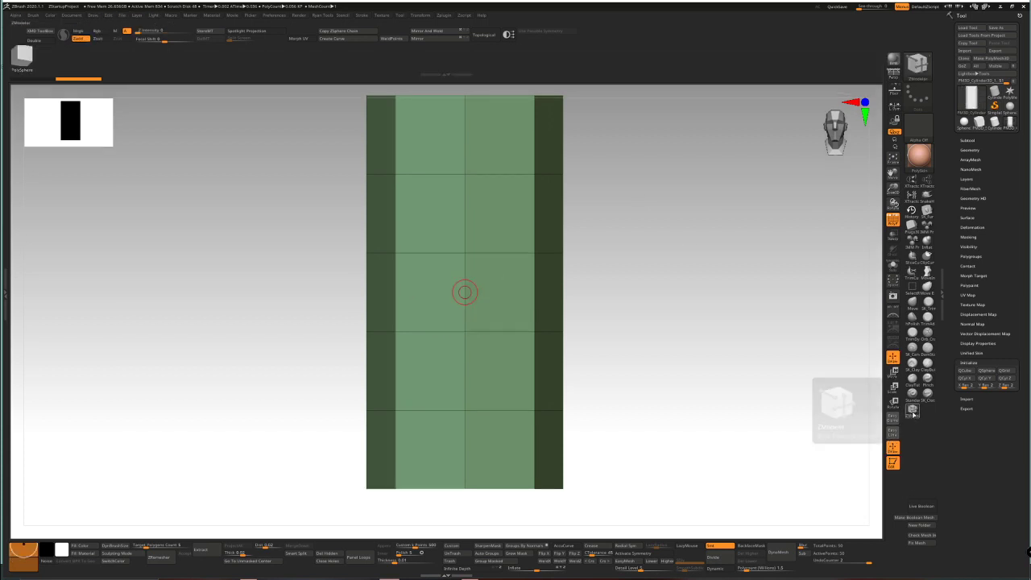
{"action": "left_click_drag", "start_coordinate": [697, 356], "coordinate": [542, 330]}
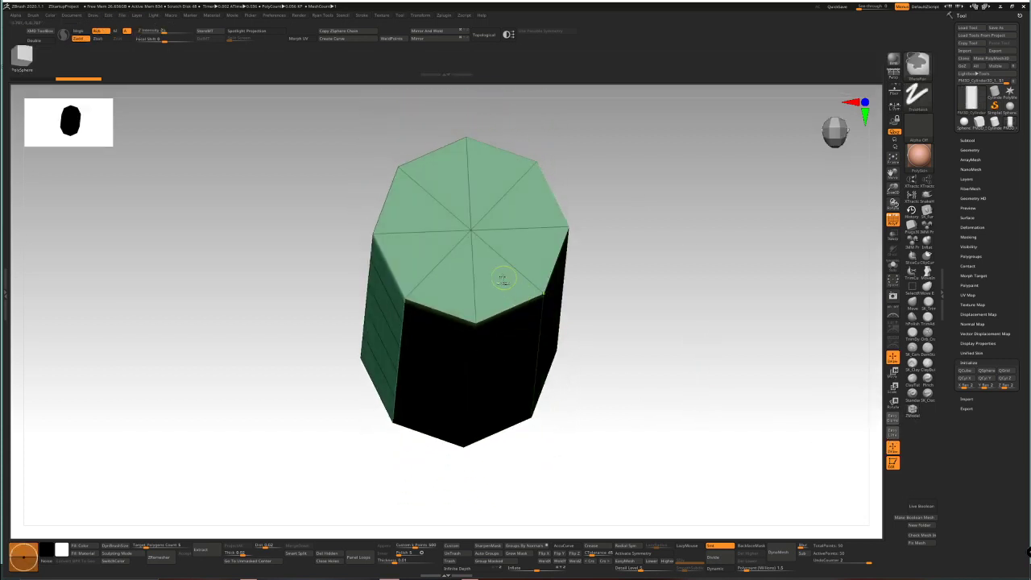
{"action": "mouse_move", "coordinate": [496, 276]}
{"action": "left_mouse_down"}
{"action": "mouse_move", "coordinate": [515, 230]}
{"action": "mouse_move", "coordinate": [492, 198]}
{"action": "mouse_move", "coordinate": [451, 188]}
{"action": "mouse_move", "coordinate": [424, 214]}
{"action": "mouse_move", "coordinate": [443, 278]}
{"action": "left_mouse_up"}
{"action": "left_click_drag", "start_coordinate": [767, 355], "coordinate": [738, 168]}
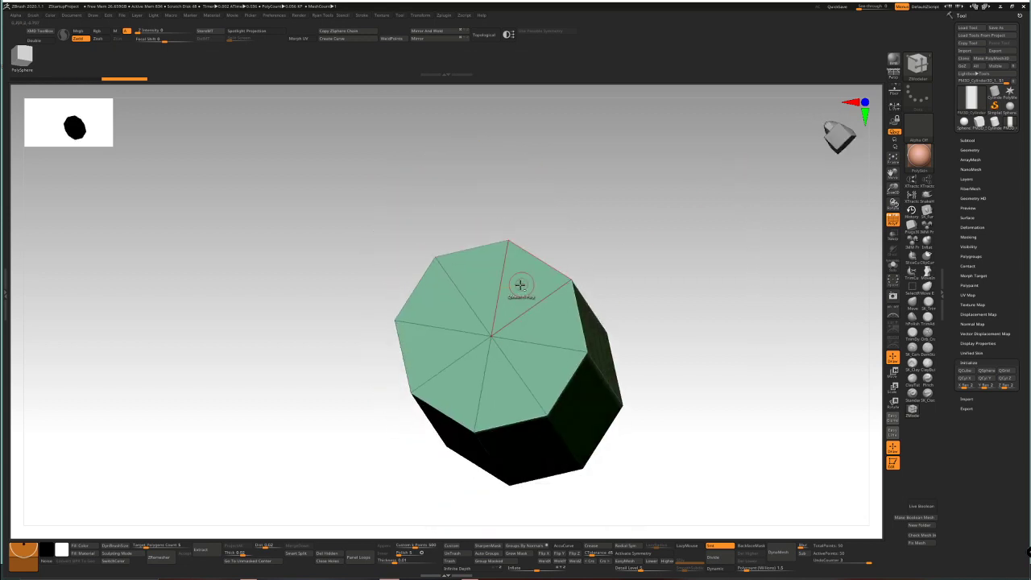
{"action": "left_click", "coordinate": [529, 316]}
{"action": "mouse_move", "coordinate": [529, 317]}
{"action": "left_mouse_down"}
{"action": "mouse_move", "coordinate": [516, 372]}
{"action": "mouse_move", "coordinate": [456, 338]}
{"action": "mouse_move", "coordinate": [467, 297]}
{"action": "left_mouse_up"}
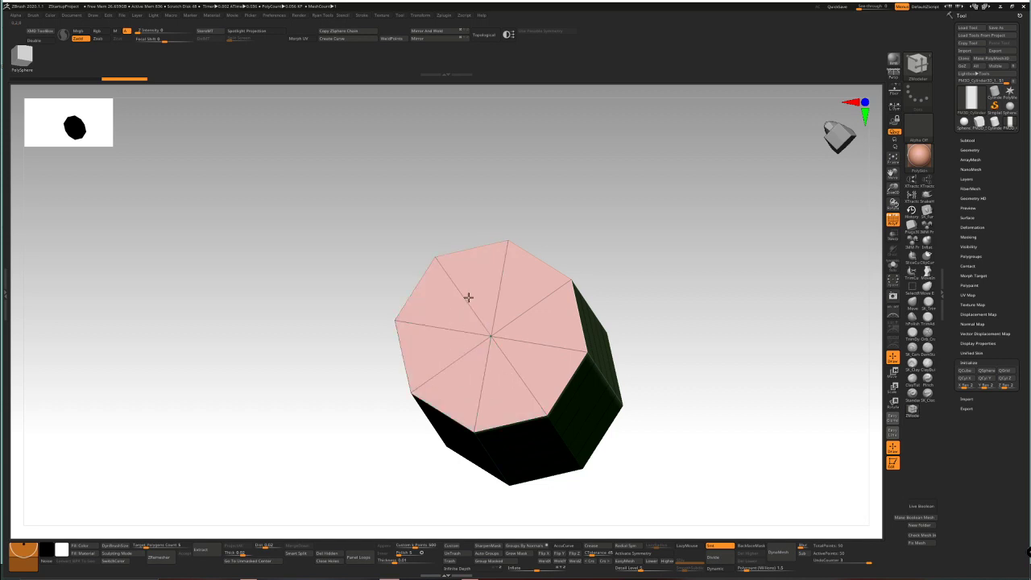
Assign the side faces of the cylinder's lowest row to a separate polygroup
{"action": "mouse_move", "coordinate": [631, 231]}
{"action": "left_mouse_down"}
{"action": "mouse_move", "coordinate": [656, 338]}
{"action": "mouse_move", "coordinate": [684, 311]}
{"action": "mouse_move", "coordinate": [696, 270]}
{"action": "mouse_move", "coordinate": [679, 382]}
{"action": "mouse_move", "coordinate": [662, 322]}
{"action": "mouse_move", "coordinate": [704, 315]}
{"action": "mouse_move", "coordinate": [577, 455]}
{"action": "mouse_move", "coordinate": [559, 448]}
{"action": "left_mouse_up"}
{"action": "key", "text": "ctrl"}
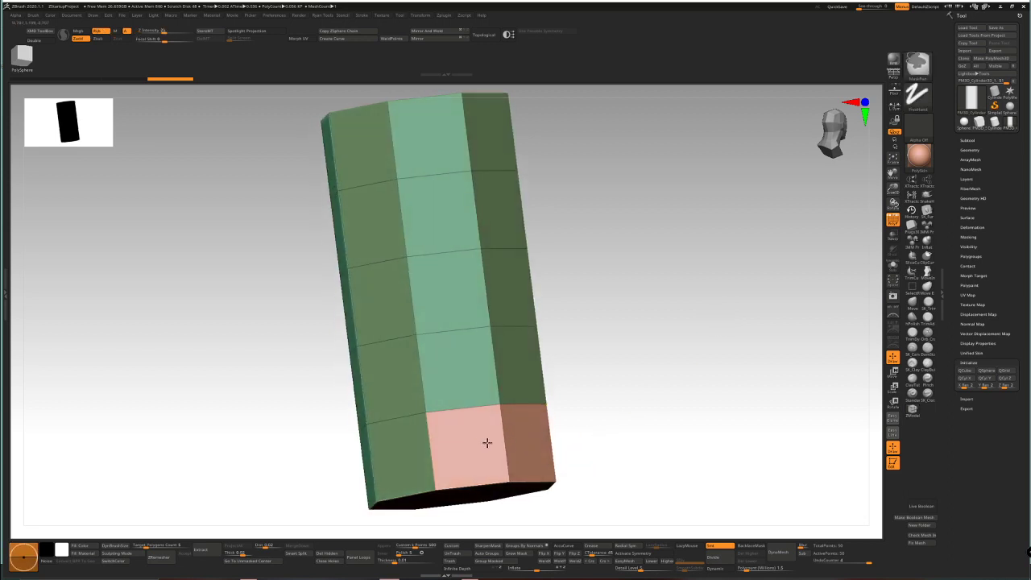
{"action": "left_click", "coordinate": [488, 442]}
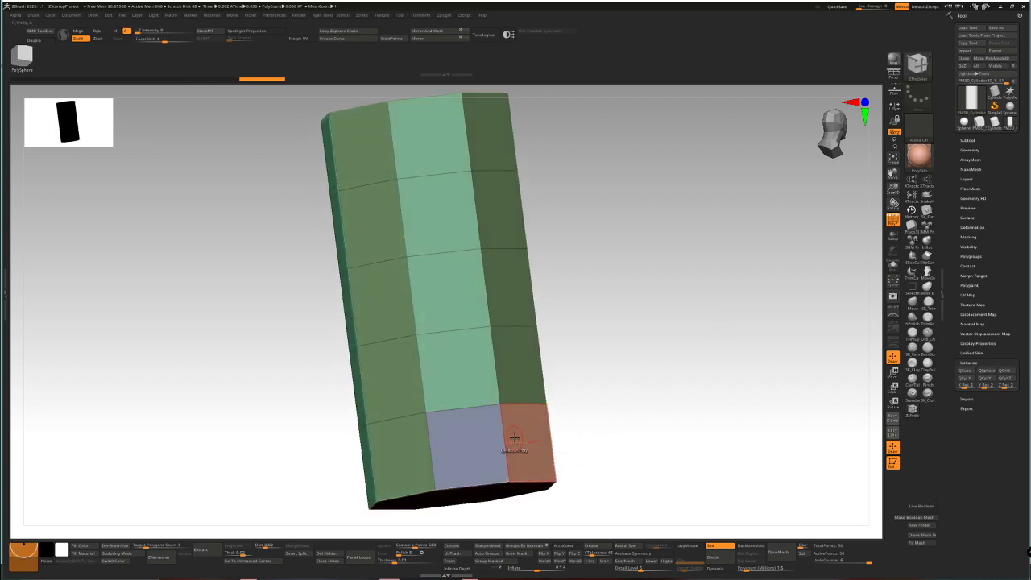
{"action": "left_click", "coordinate": [515, 438]}
Delete the end cap faces using the ZModeler polygon action Delete with the target A Single Poly, leaving an open tube
{"action": "left_click_drag", "start_coordinate": [604, 427], "coordinate": [419, 315]}
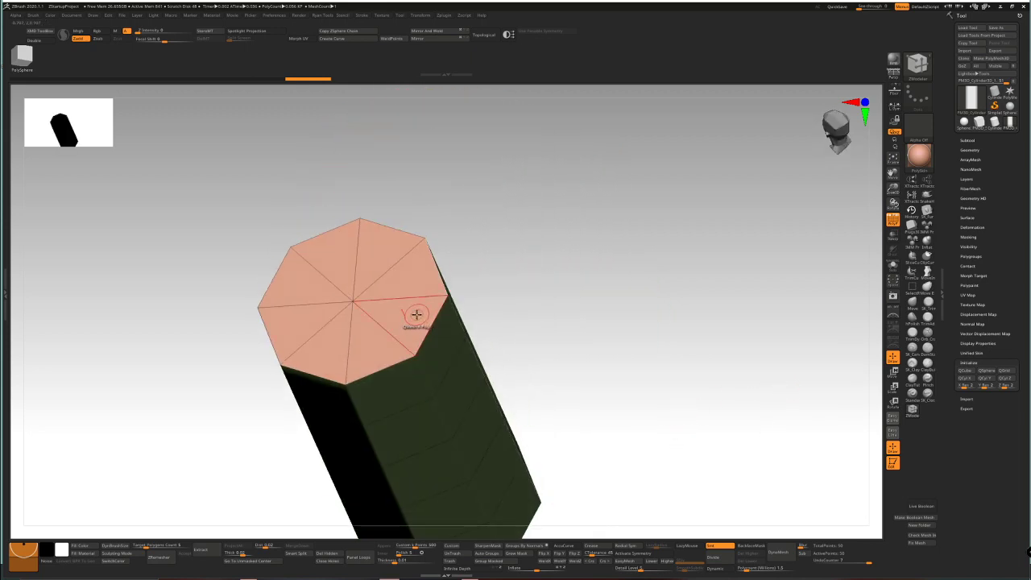
{"action": "key", "text": "space"}
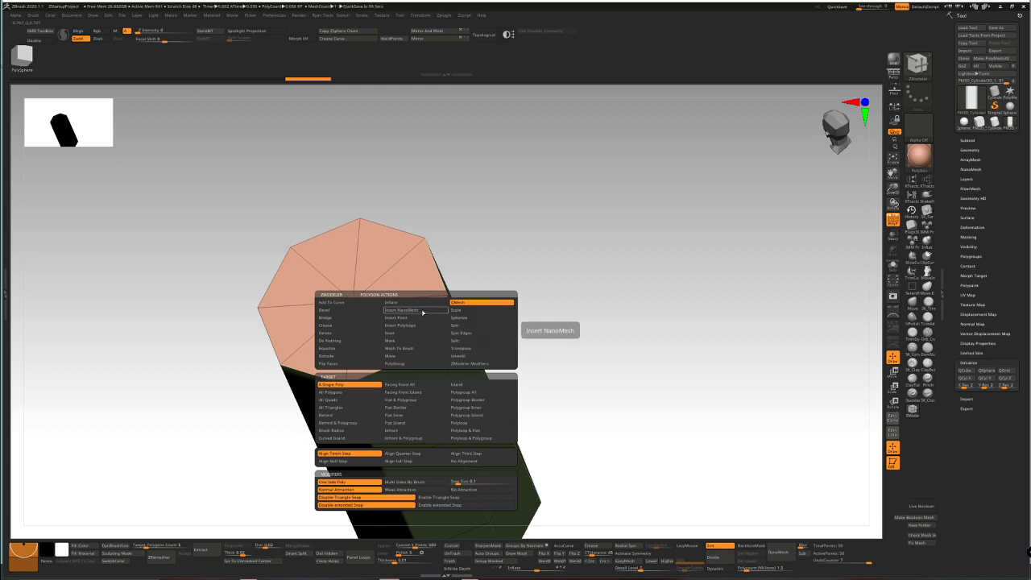
{"action": "left_click", "coordinate": [327, 333]}
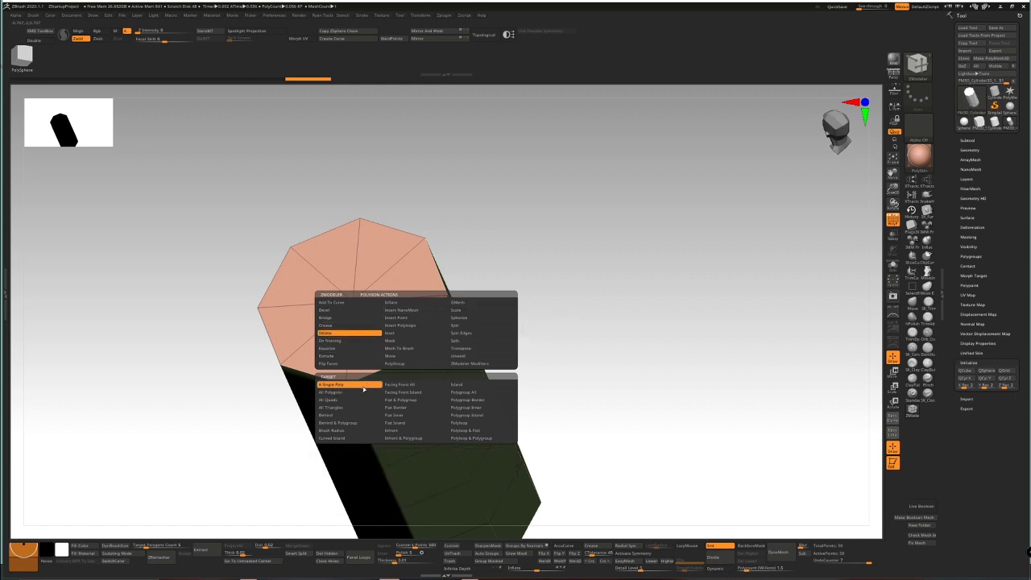
{"action": "left_click", "coordinate": [375, 327]}
{"action": "left_click_drag", "start_coordinate": [368, 341], "coordinate": [645, 186]}
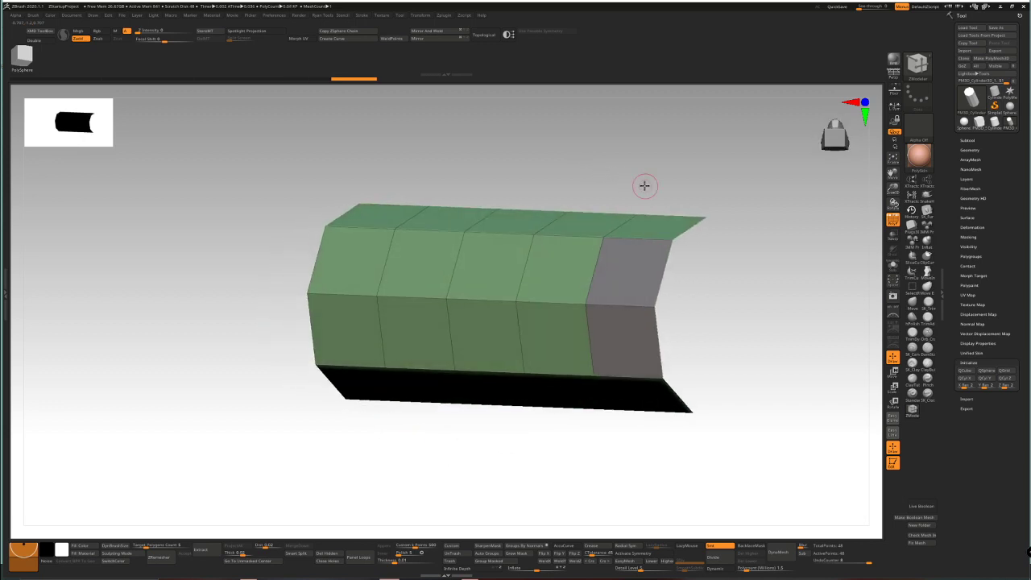
Combine the open tube's faces into a single polygroup and turn on Double so both sides of the surface display
{"action": "key", "text": "ctrl"}
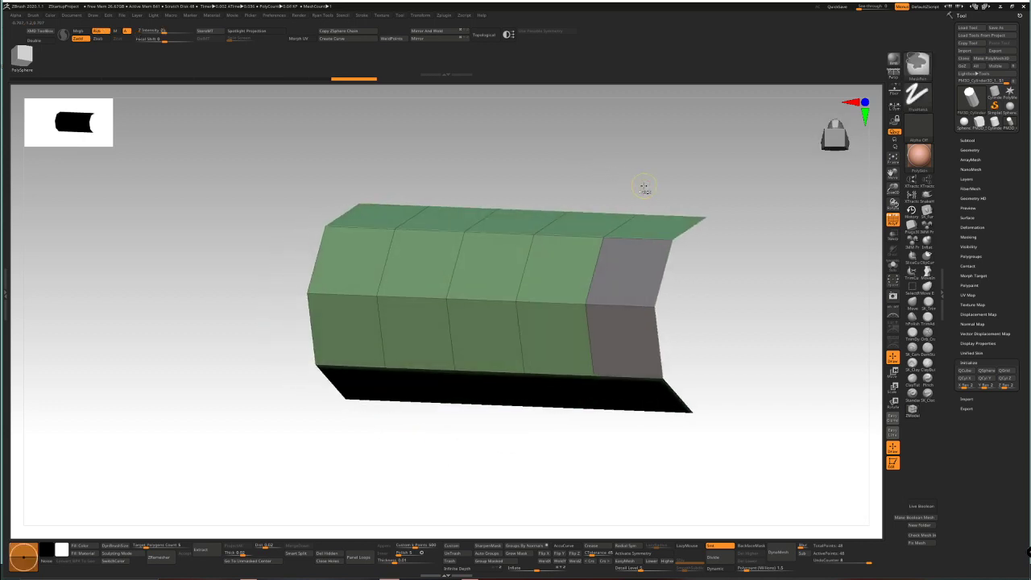
{"action": "key", "text": "shift+f"}
{"action": "left_click_drag", "start_coordinate": [695, 193], "coordinate": [647, 296]}
{"action": "left_click", "coordinate": [40, 41]}
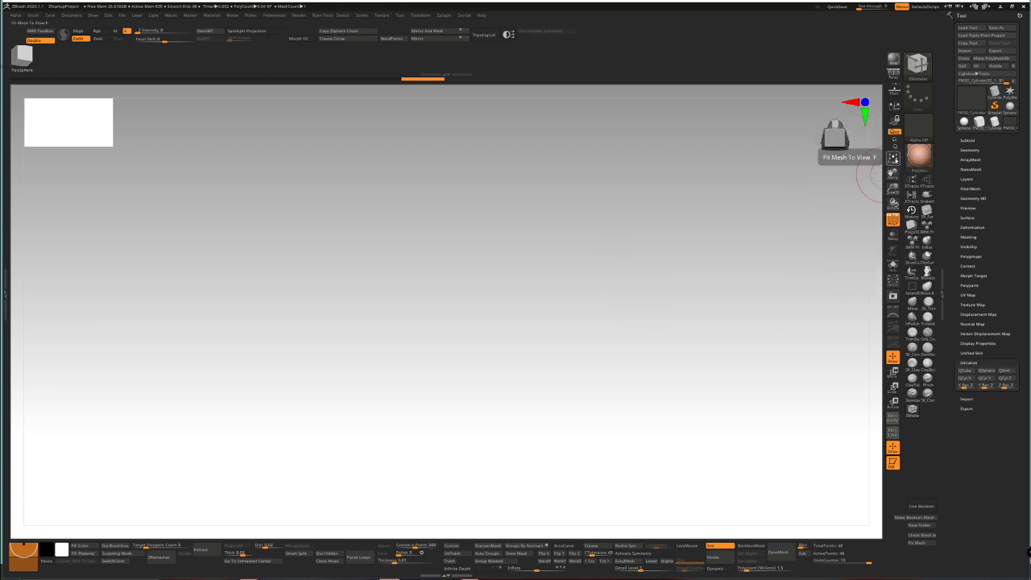
{"action": "key", "text": "ctrl+z"}
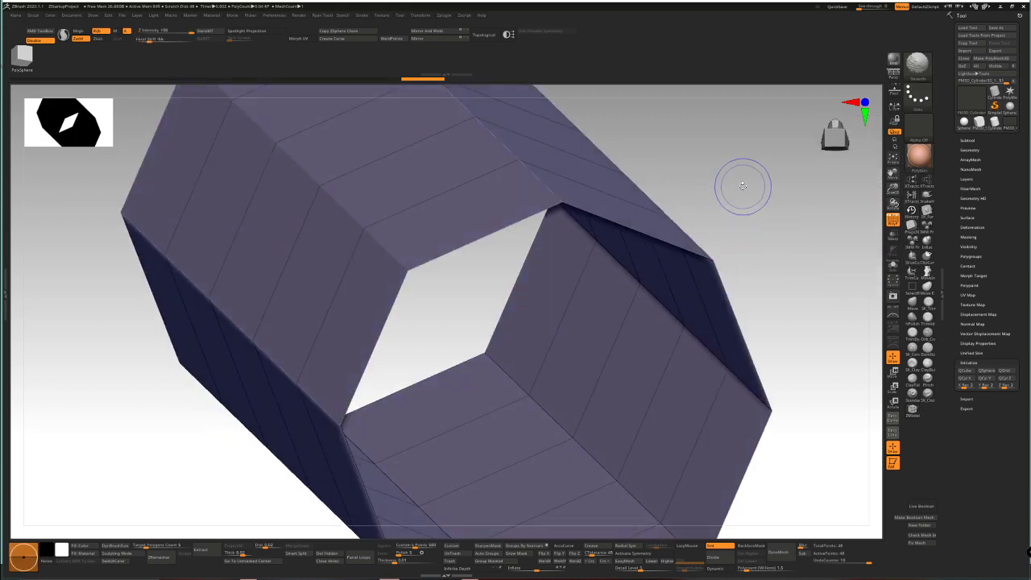
{"action": "key", "text": "ctrl+shift+z"}
{"action": "left_click_drag", "start_coordinate": [751, 200], "coordinate": [762, 284]}
{"action": "key", "text": "f"}
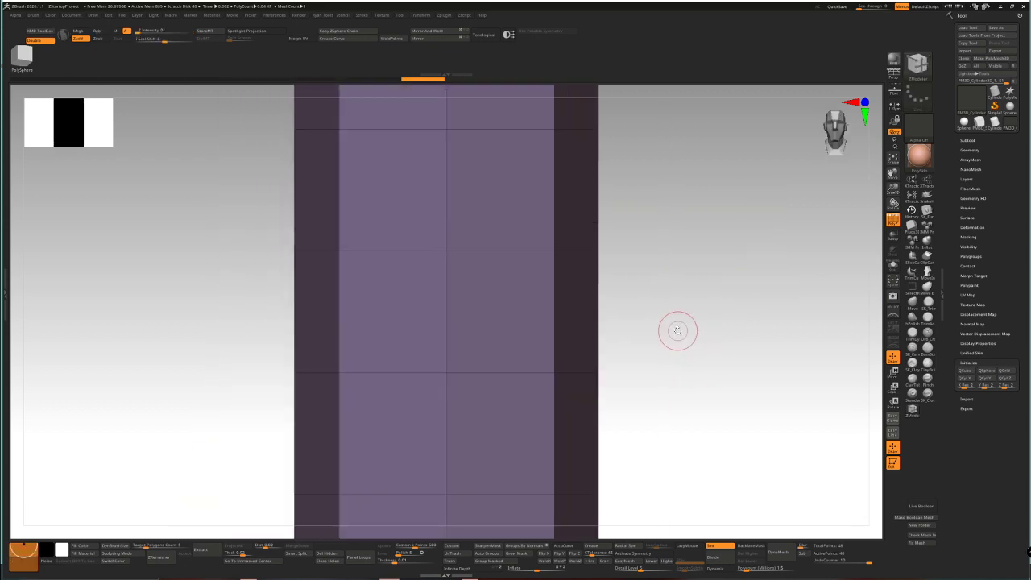
{"action": "left_click_drag", "start_coordinate": [672, 331], "coordinate": [736, 333]}
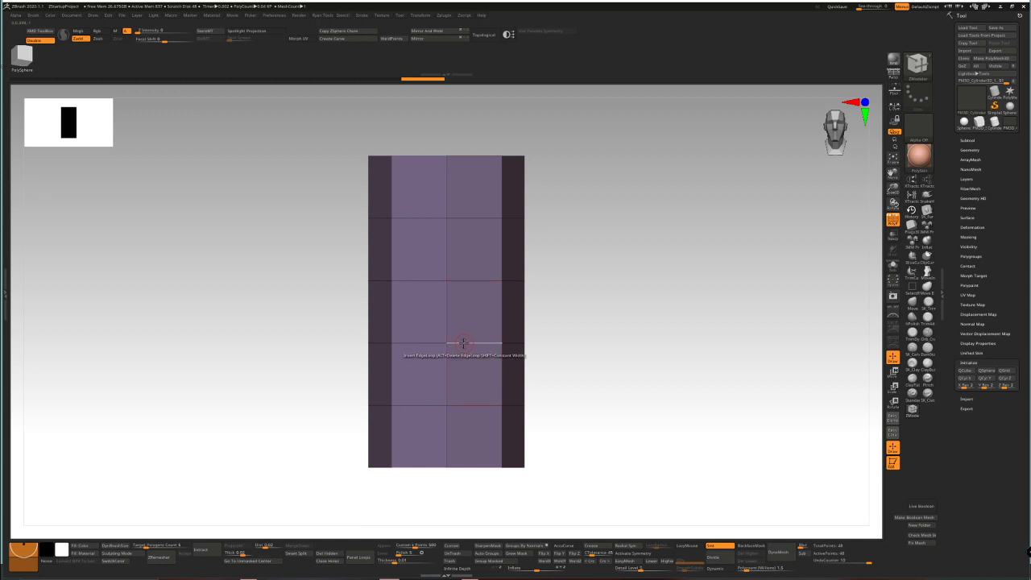
Duplicate the tube along the X axis so the copy stands directly beside the original
{"action": "key", "text": "w"}
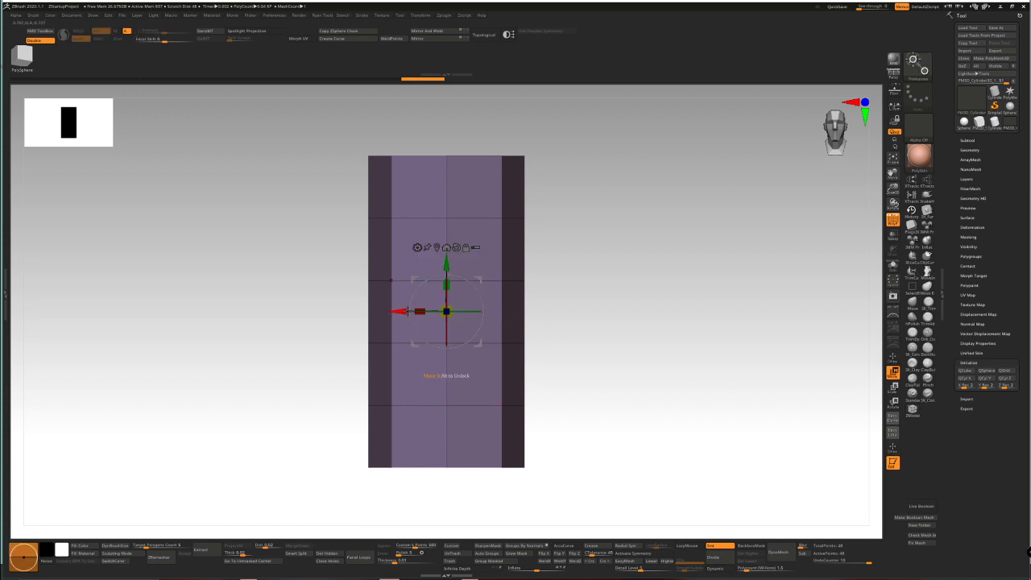
{"action": "left_click_drag", "start_coordinate": [407, 311], "coordinate": [554, 326]}
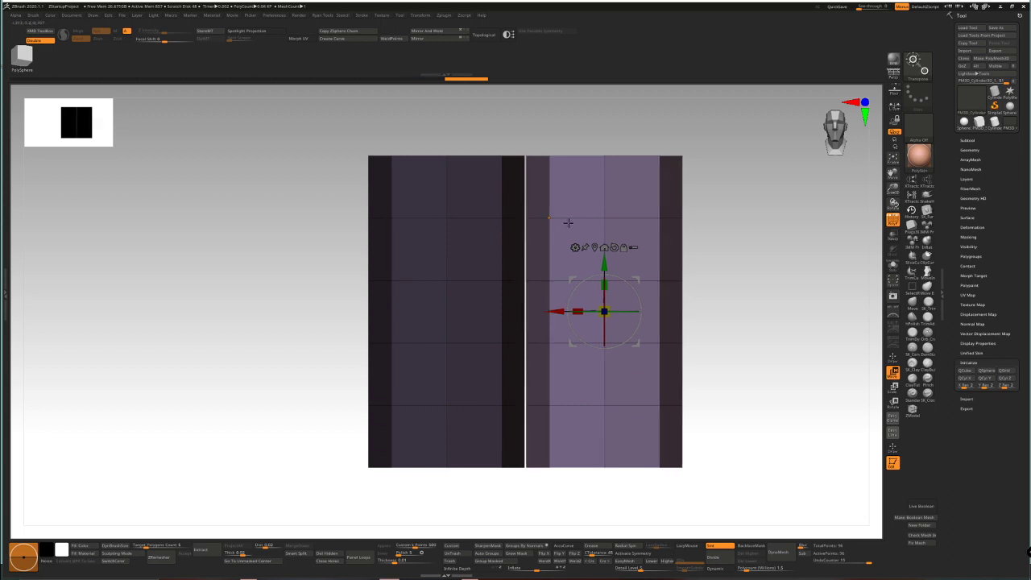
Give the masked original tube its own polygroup, clear the mask, and center the gizmo between both tubes
{"action": "key", "text": "ctrl+w"}
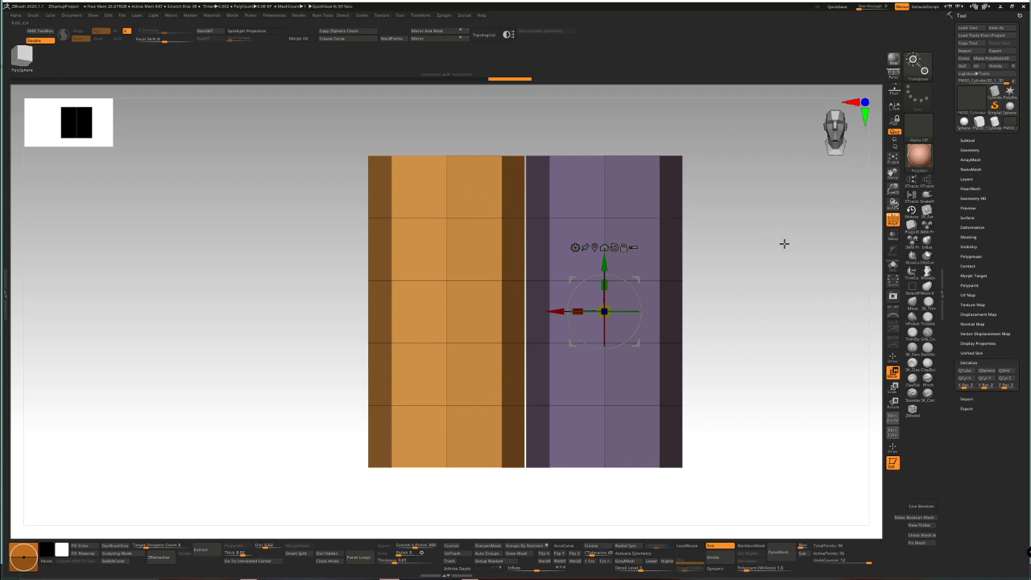
{"action": "mouse_move", "coordinate": [781, 244]}
{"action": "left_mouse_down"}
{"action": "mouse_move", "coordinate": [785, 274]}
{"action": "mouse_move", "coordinate": [780, 242]}
{"action": "left_mouse_up"}
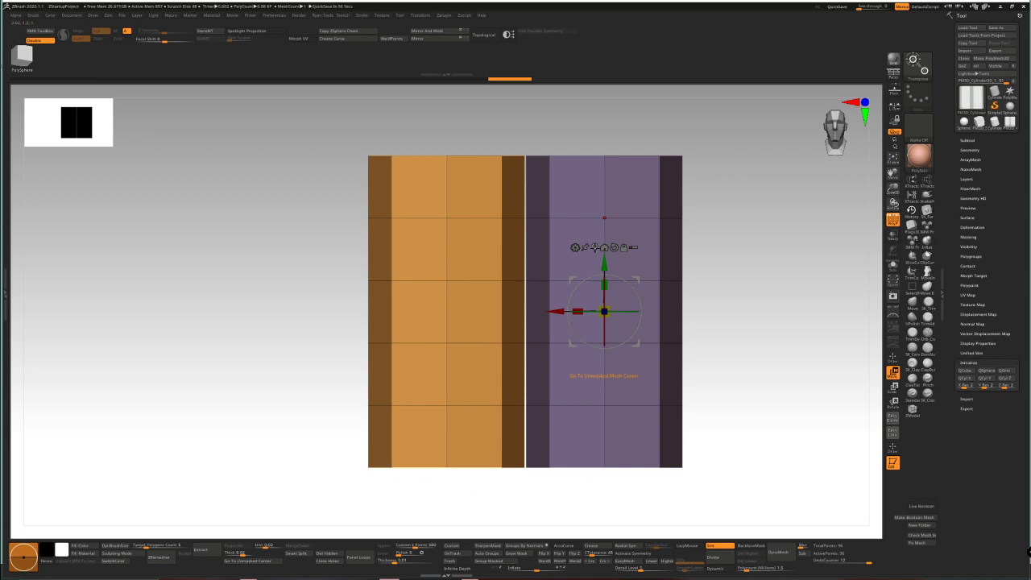
{"action": "left_click", "coordinate": [595, 248]}
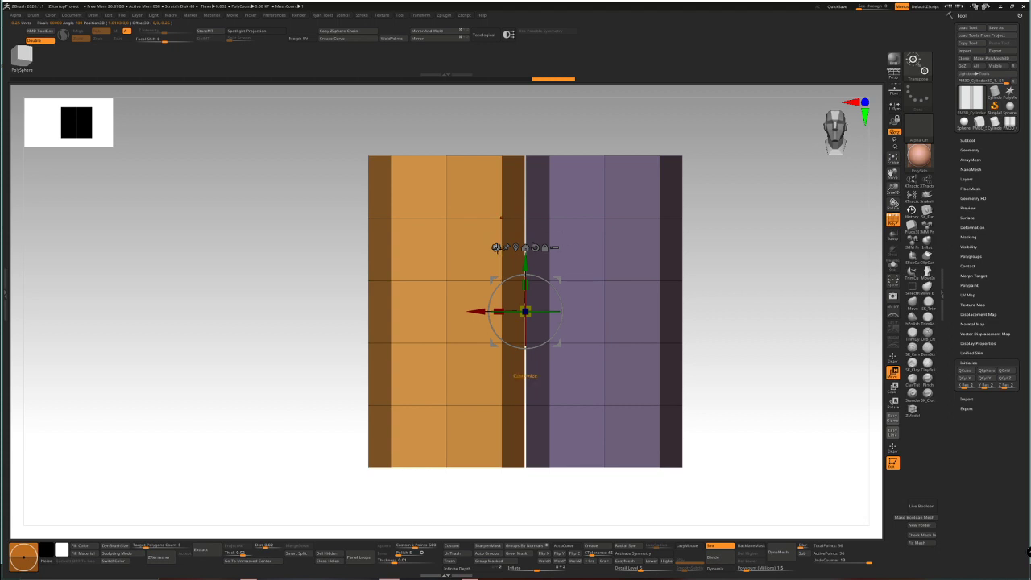
Try twisting both tubes around each other about the vertical axis with the Twist deformer
{"action": "left_click", "coordinate": [496, 247]}
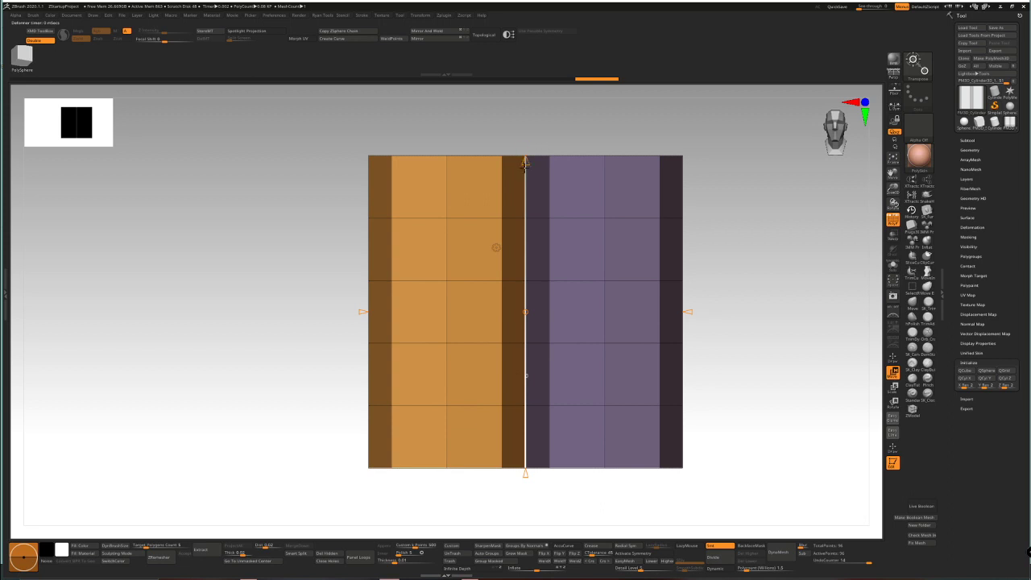
{"action": "left_click_drag", "start_coordinate": [524, 164], "coordinate": [518, 237]}
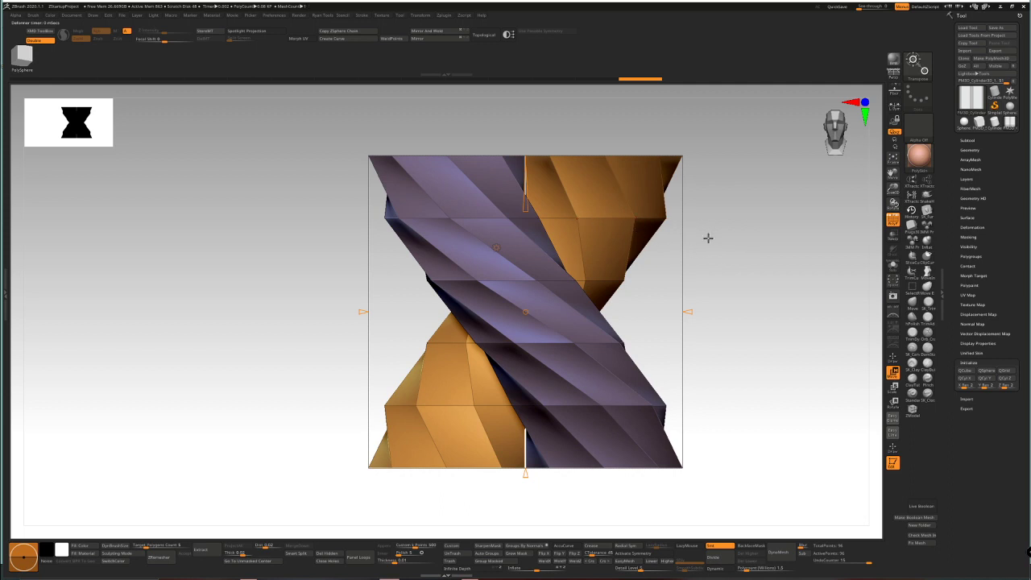
{"action": "key", "text": "ctrl+z"}
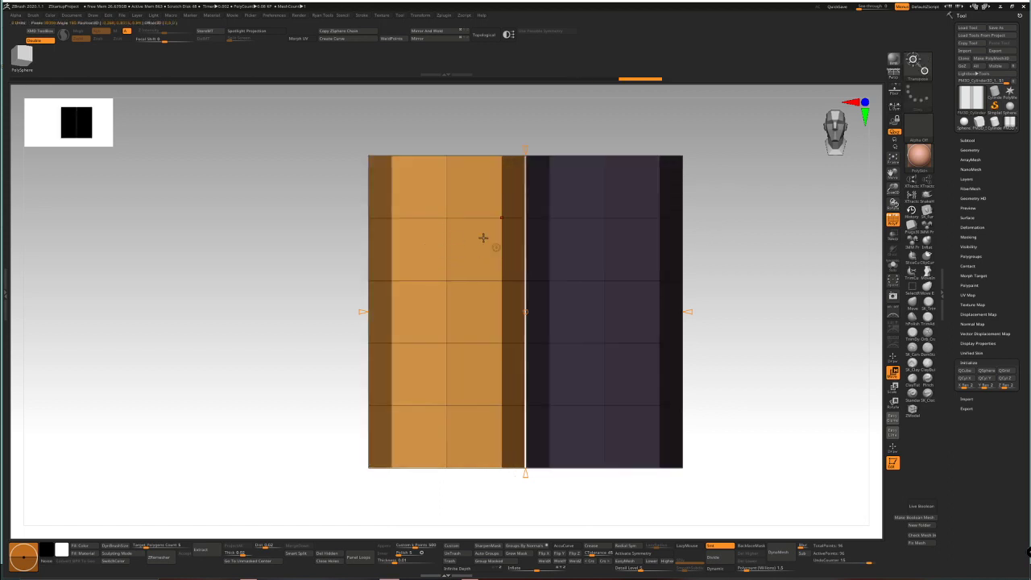
{"action": "left_click", "coordinate": [496, 247]}
{"action": "left_click", "coordinate": [602, 323]}
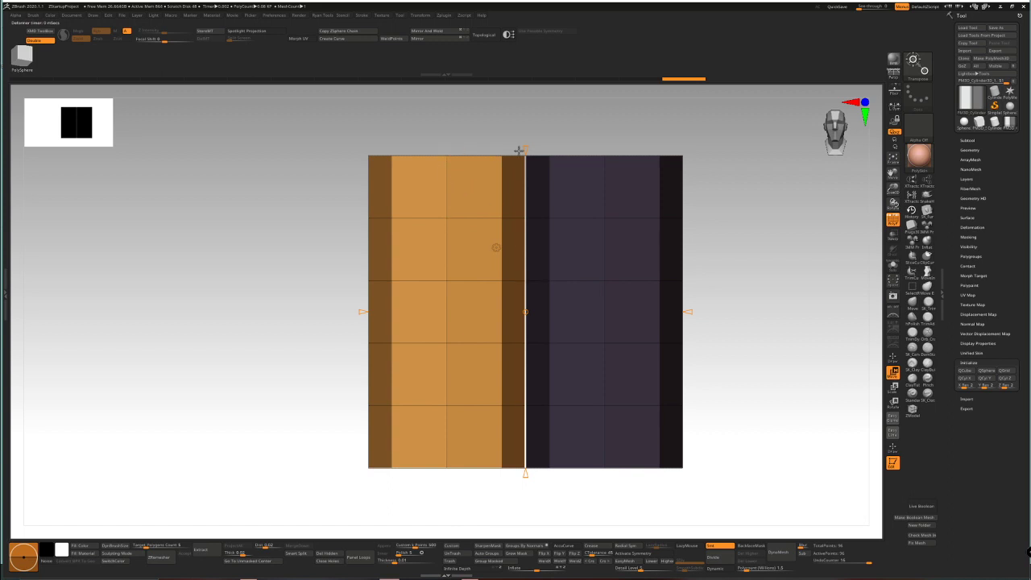
{"action": "left_click_drag", "start_coordinate": [524, 150], "coordinate": [531, 193]}
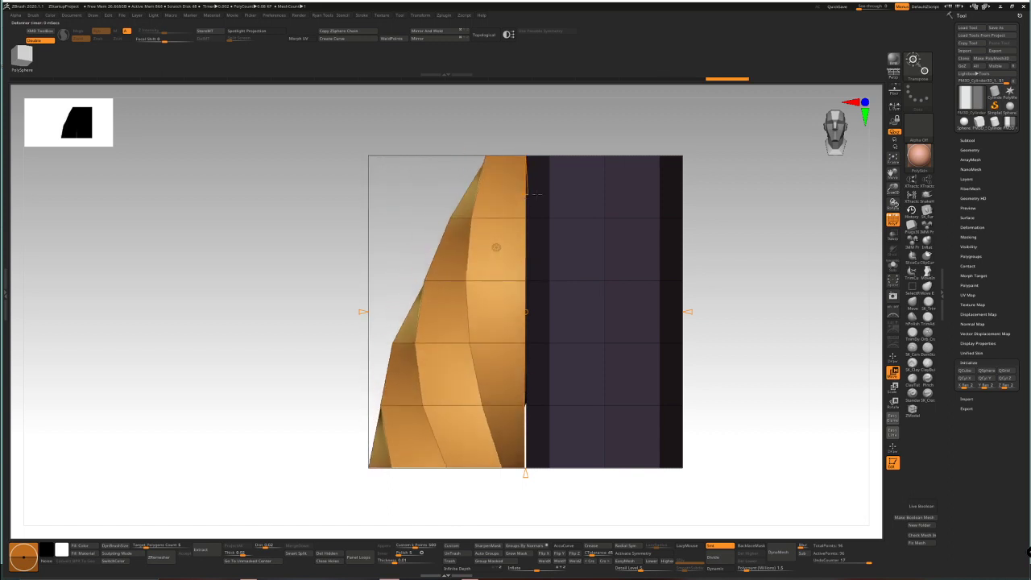
{"action": "key", "text": "ctrl+z"}
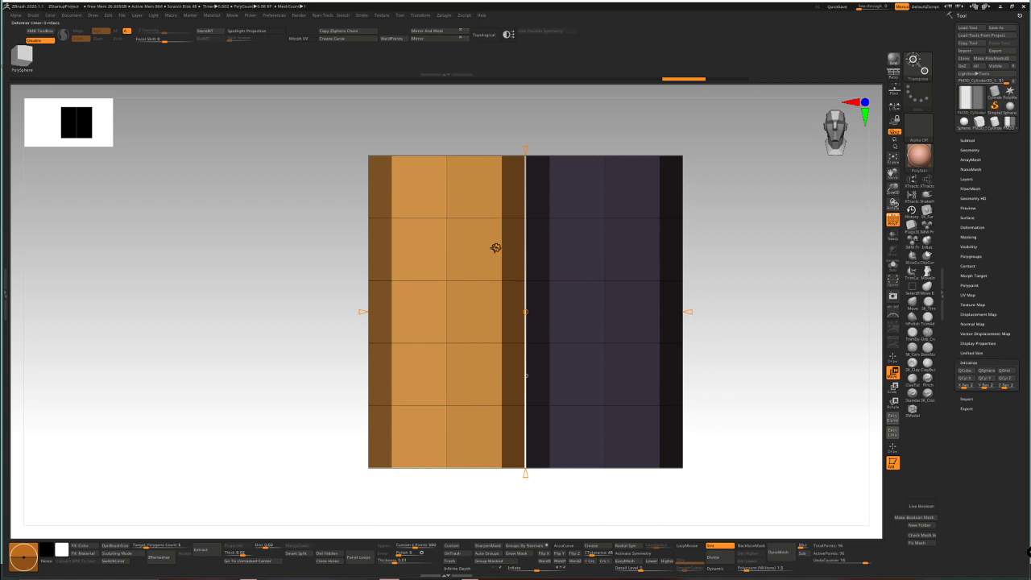
{"action": "left_click", "coordinate": [496, 247]}
{"action": "left_click", "coordinate": [497, 250]}
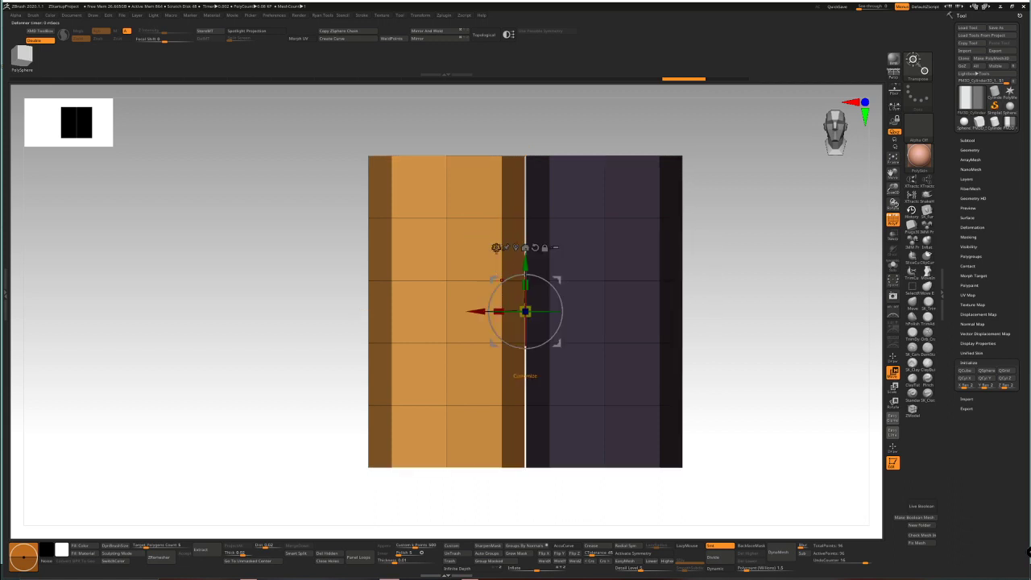
Center the gizmo on the unmasked tube and twist that tube about its own vertical axis with the Twist deformer
{"action": "left_click", "coordinate": [505, 248]}
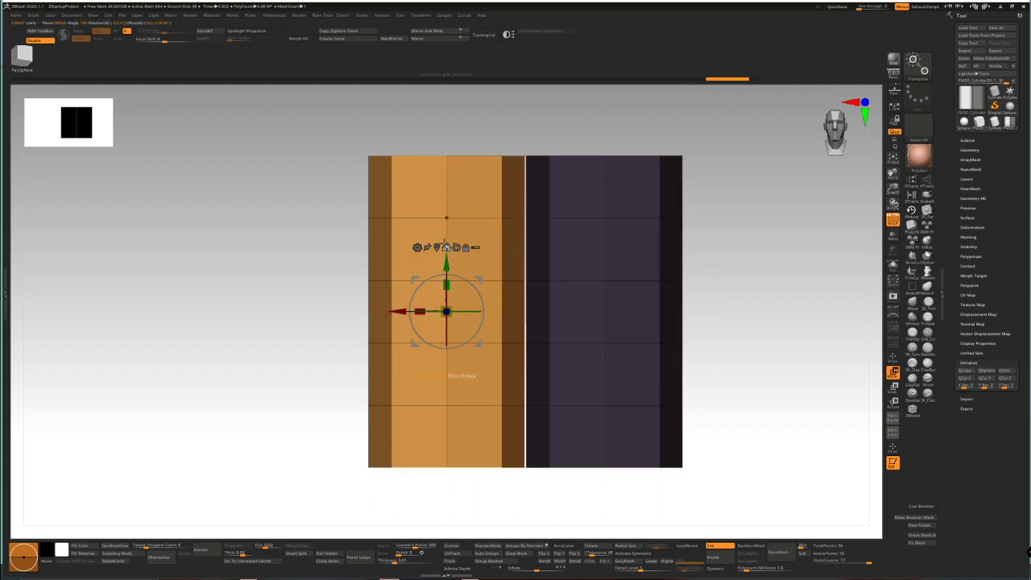
{"action": "left_click", "coordinate": [416, 247]}
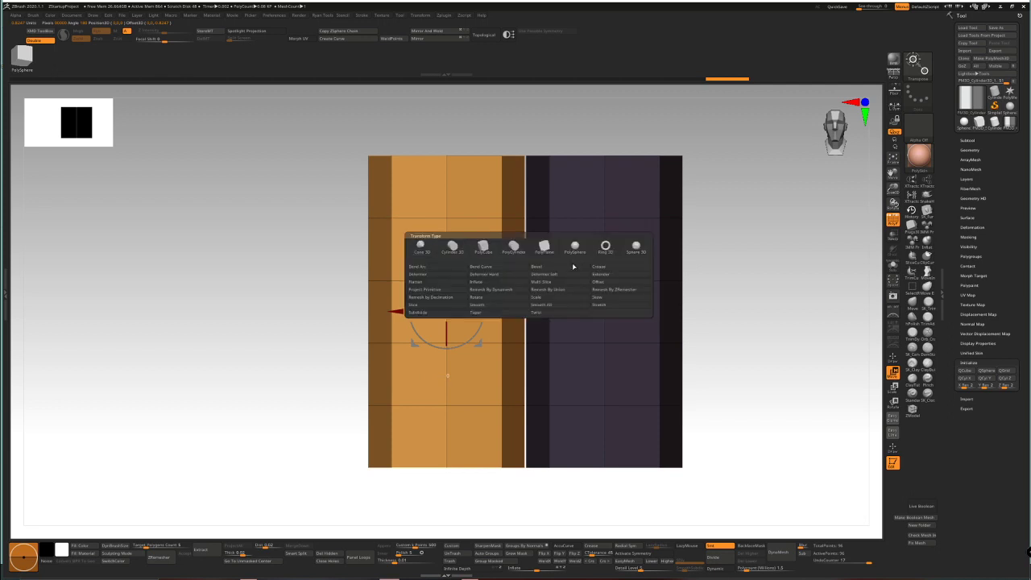
{"action": "left_click", "coordinate": [549, 314]}
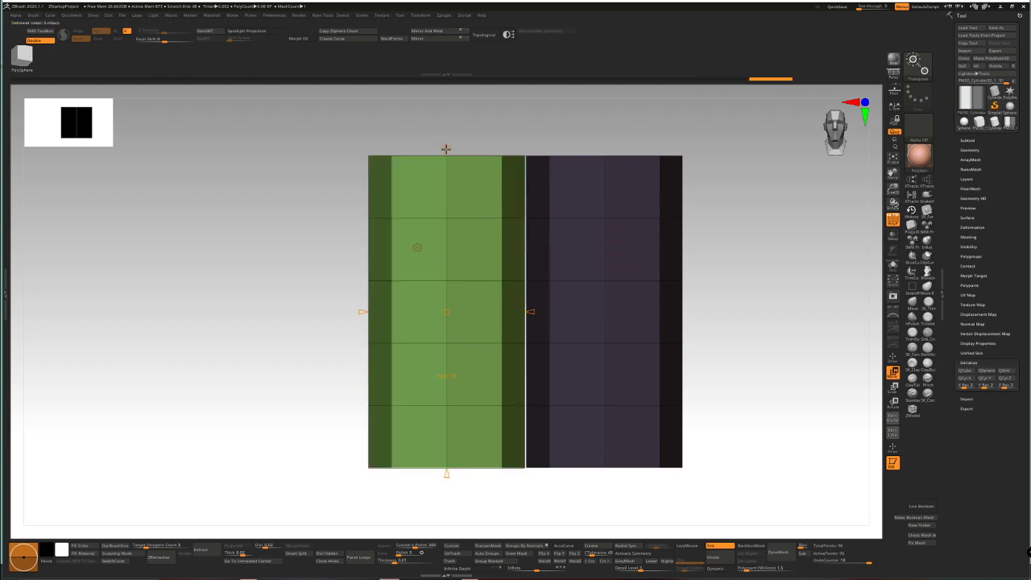
{"action": "left_click_drag", "start_coordinate": [445, 149], "coordinate": [455, 213]}
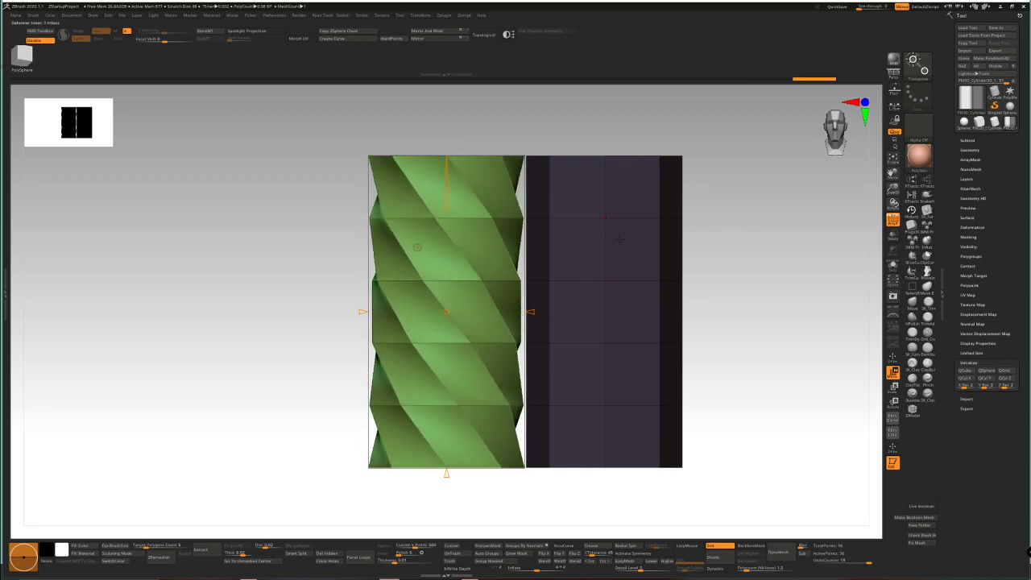
Invert the mask so the twisted tube is protected, and accept its Twist deformation
{"action": "key", "text": "ctrl"}
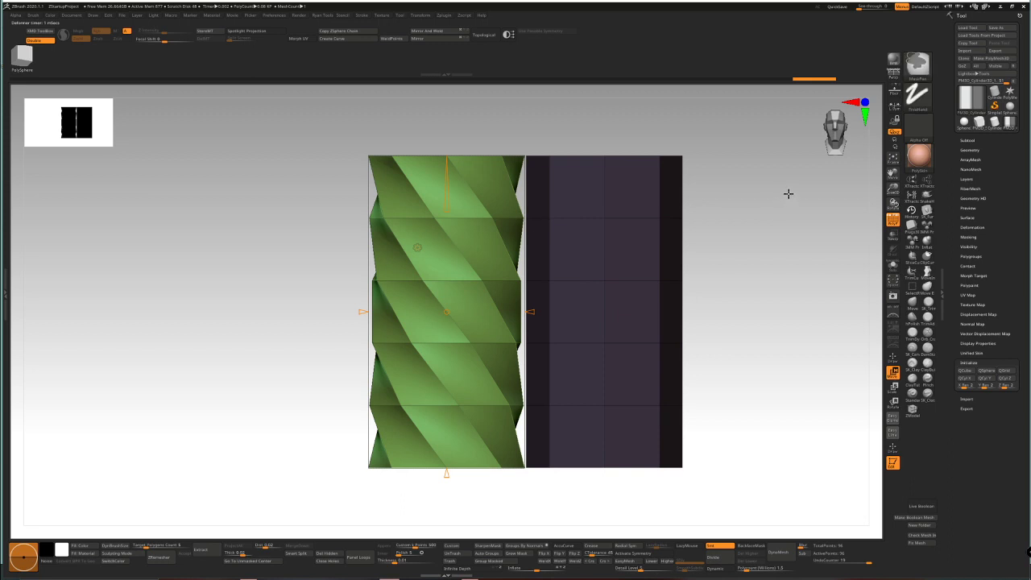
{"action": "left_click", "coordinate": [788, 193], "text": "ctrl"}
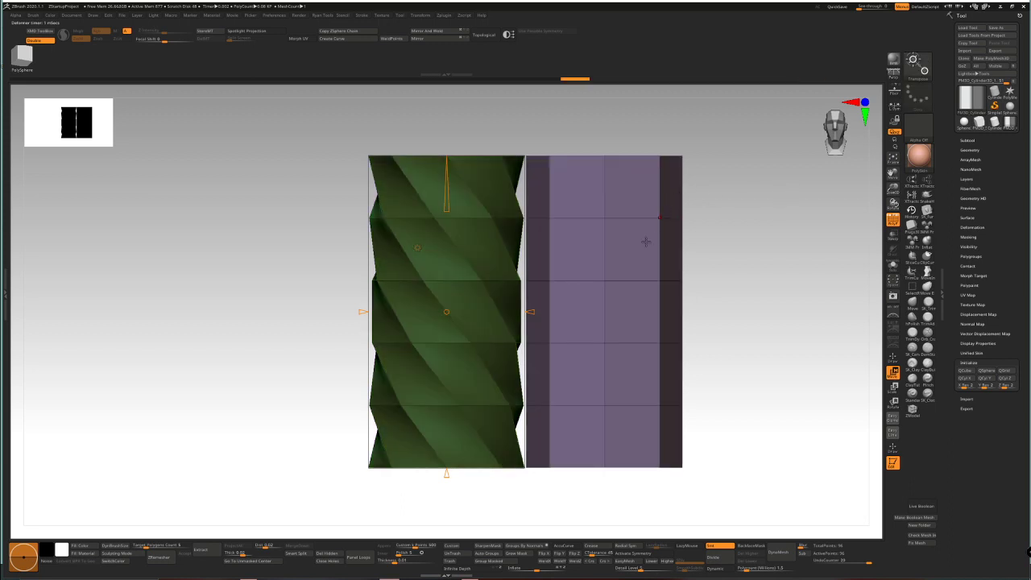
{"action": "left_click", "coordinate": [417, 247]}
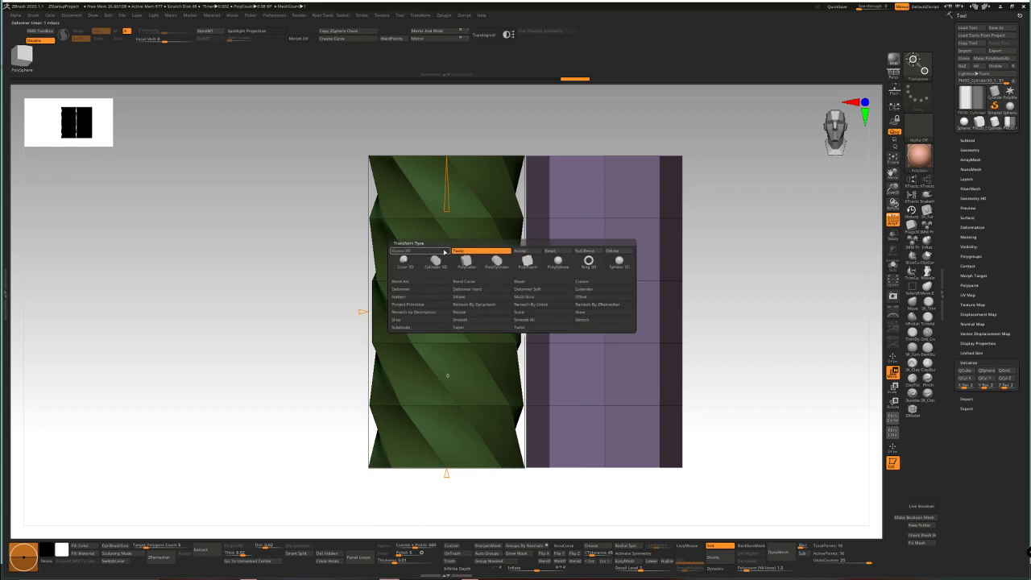
{"action": "left_click", "coordinate": [516, 252]}
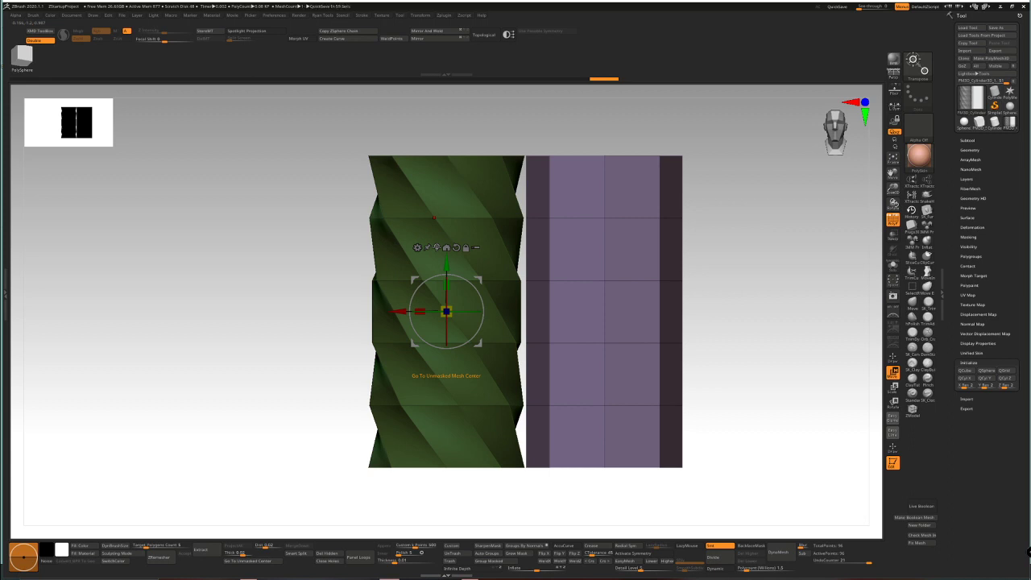
Center the gizmo on the unmasked straight tube and realign its axes upright
{"action": "left_click", "coordinate": [650, 231], "text": "ctrl"}
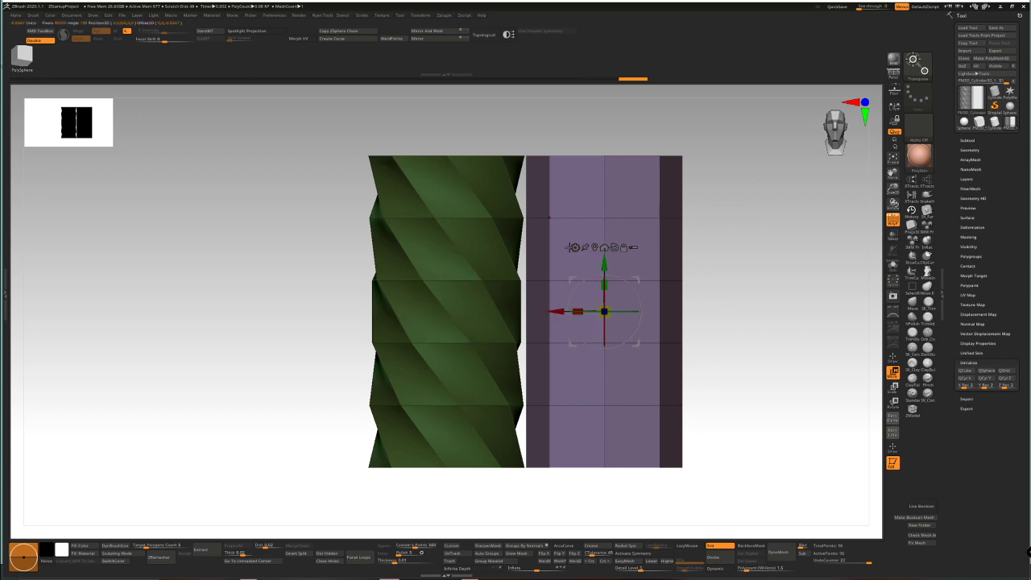
{"action": "left_click", "coordinate": [569, 250], "text": "alt"}
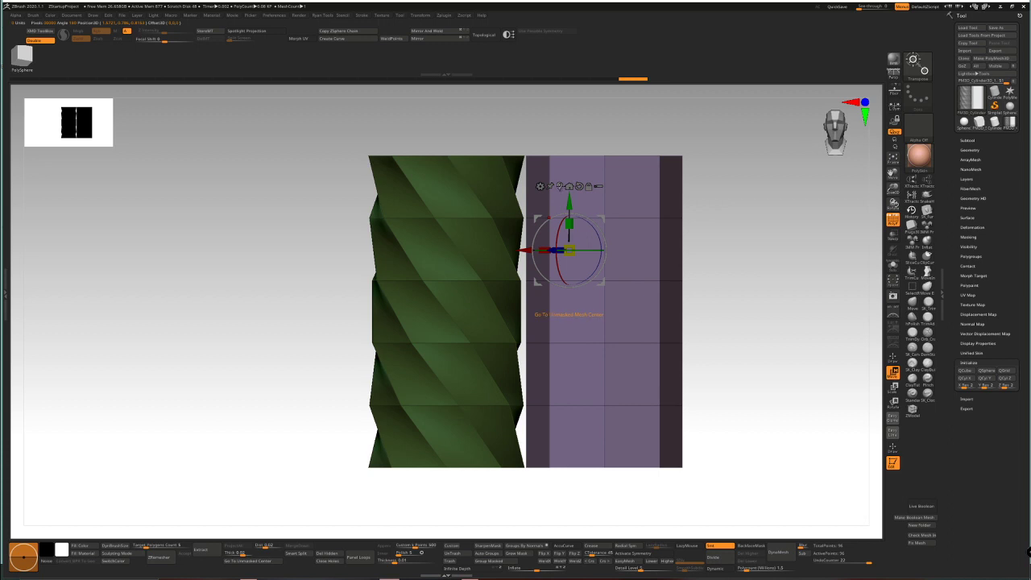
{"action": "left_click", "coordinate": [569, 187]}
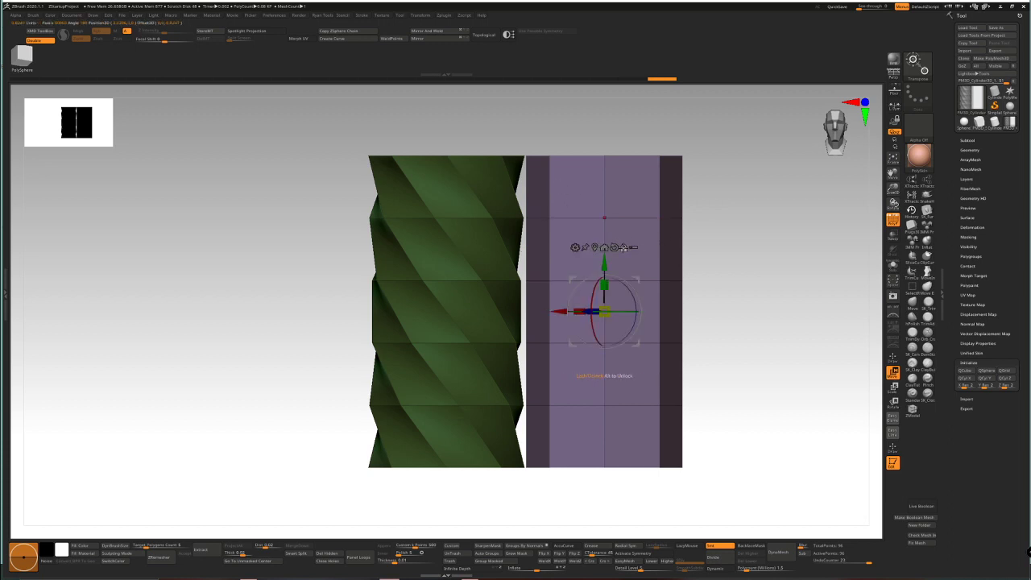
{"action": "left_click", "coordinate": [623, 247]}
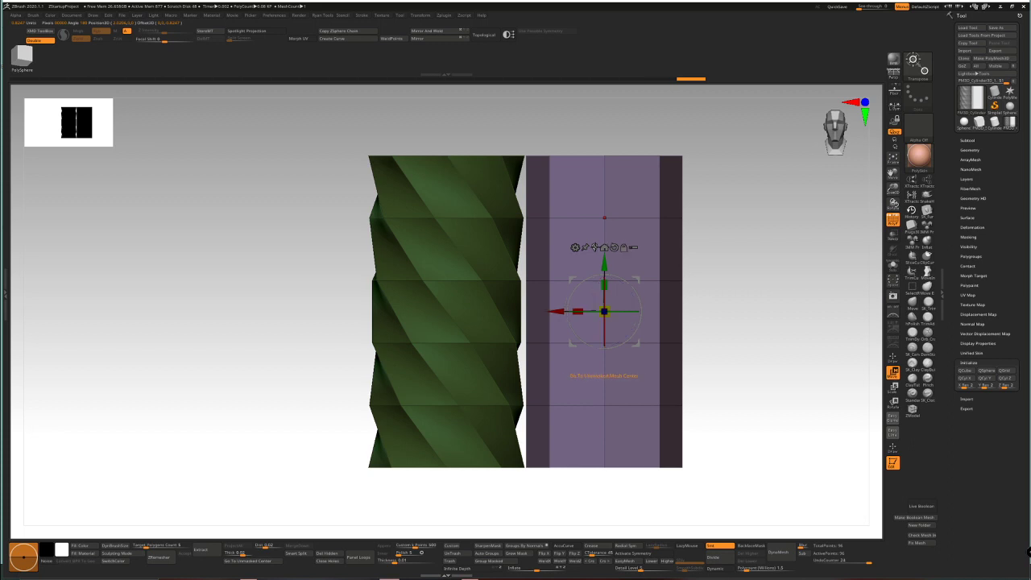
Twist the straight tube about its own vertical axis to match the first, accepting the deformation with the mask cleared
{"action": "left_click", "coordinate": [574, 247]}
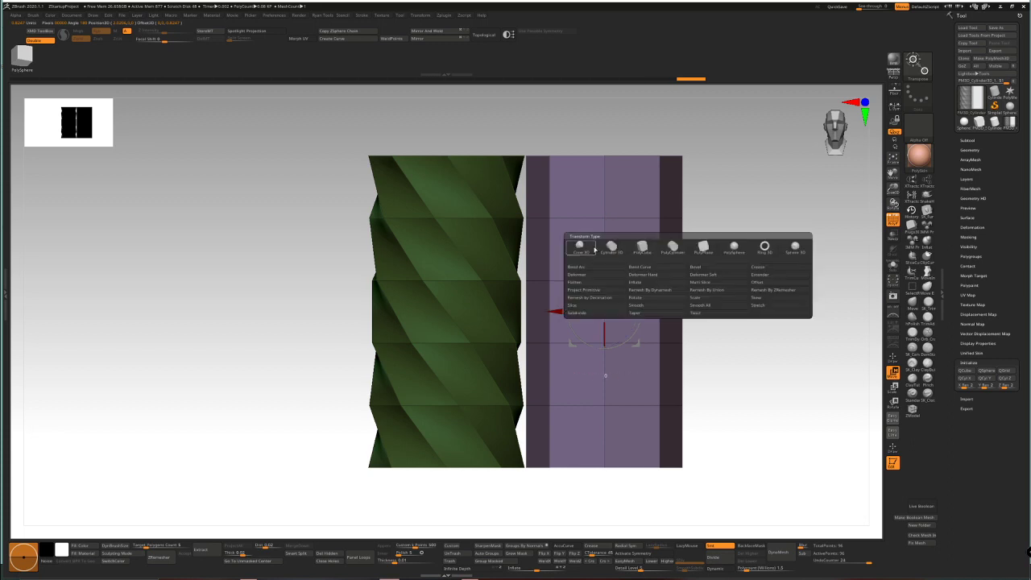
{"action": "left_click", "coordinate": [656, 276]}
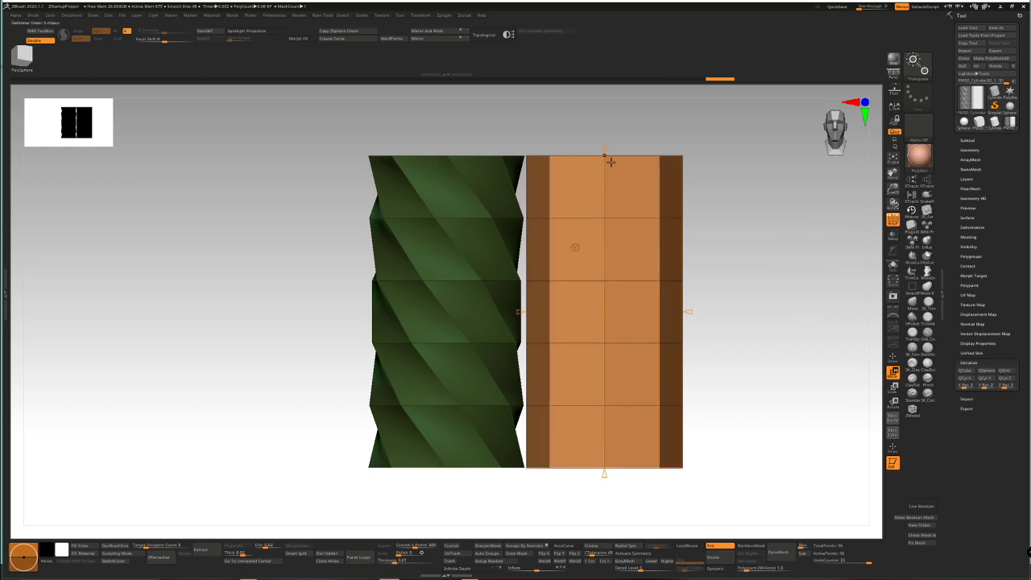
{"action": "left_click_drag", "start_coordinate": [604, 149], "coordinate": [602, 230]}
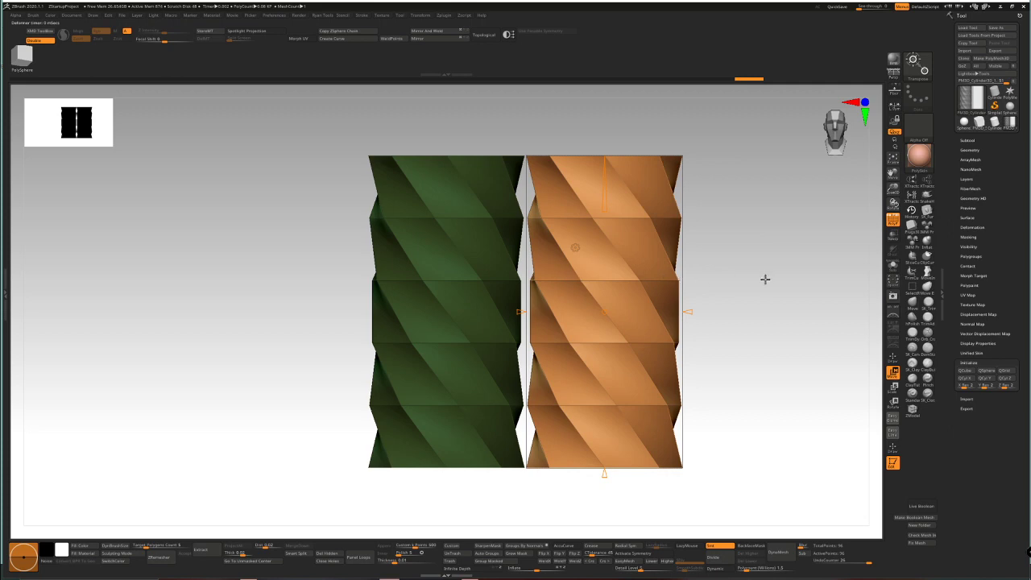
{"action": "mouse_move", "coordinate": [759, 256]}
{"action": "left_mouse_down", "text": "ctrl"}
{"action": "mouse_move", "coordinate": [782, 327]}
{"action": "mouse_move", "coordinate": [810, 338]}
{"action": "mouse_move", "coordinate": [833, 416]}
{"action": "mouse_move", "coordinate": [761, 367]}
{"action": "mouse_move", "coordinate": [753, 311]}
{"action": "mouse_move", "coordinate": [768, 340]}
{"action": "left_mouse_up", "text": "ctrl"}
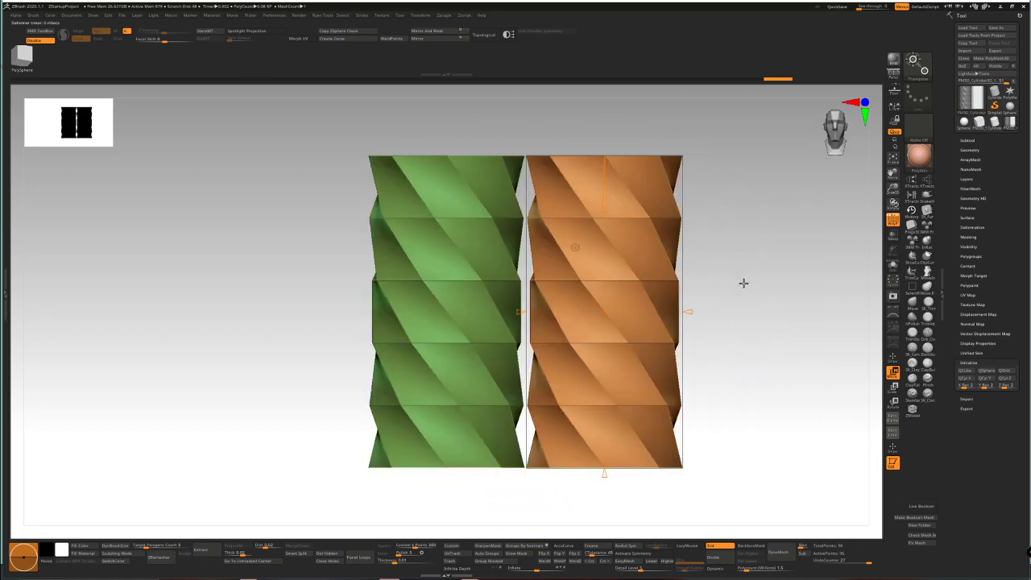
{"action": "mouse_move", "coordinate": [742, 283]}
{"action": "left_mouse_down"}
{"action": "mouse_move", "coordinate": [748, 361]}
{"action": "mouse_move", "coordinate": [734, 340]}
{"action": "mouse_move", "coordinate": [746, 278]}
{"action": "left_mouse_up"}
{"action": "left_click", "coordinate": [573, 246]}
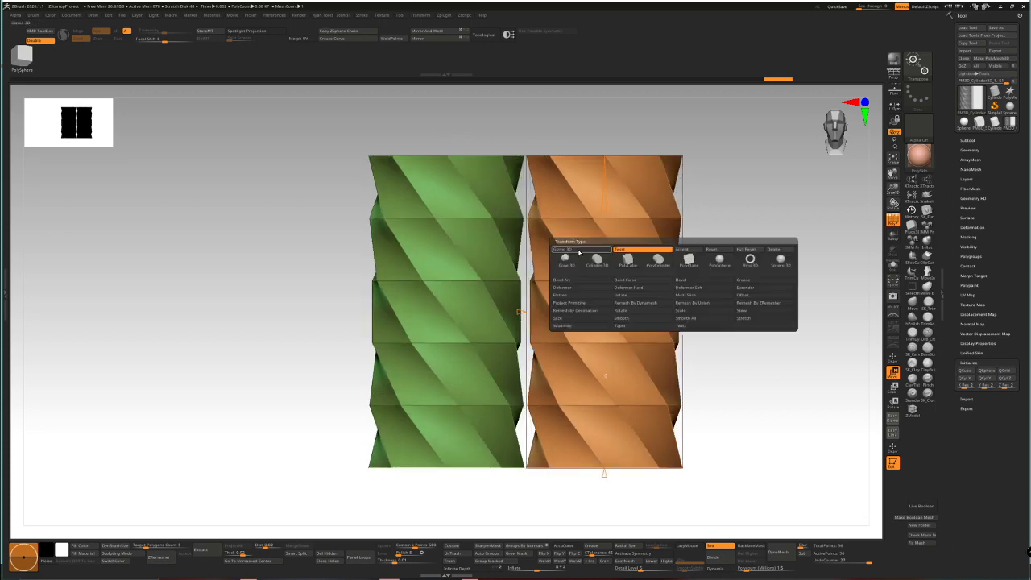
{"action": "left_click", "coordinate": [682, 249]}
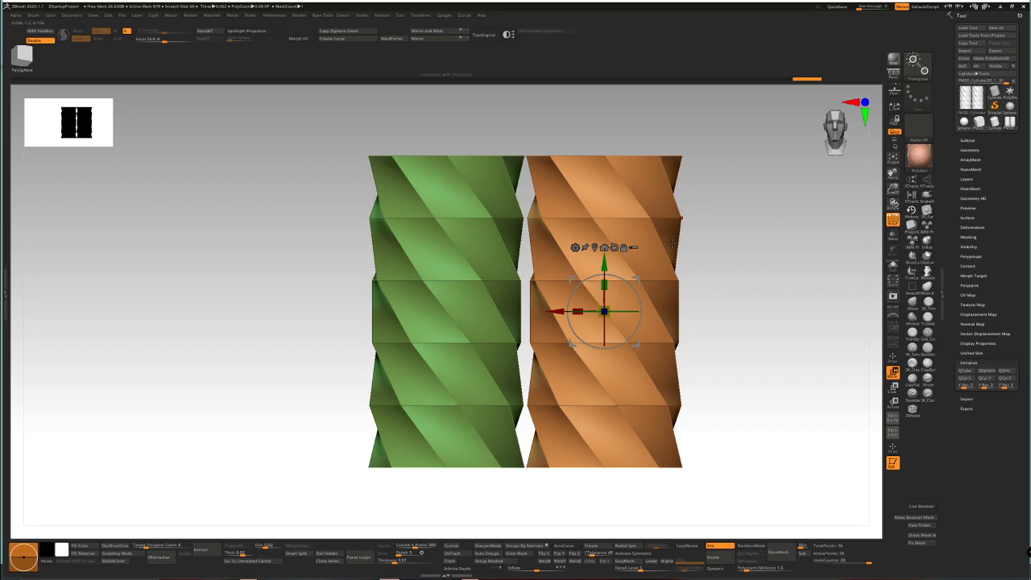
Center the gizmo between both tubes and twist them about half a turn around each other in the opposite direction
{"action": "left_click", "coordinate": [594, 247]}
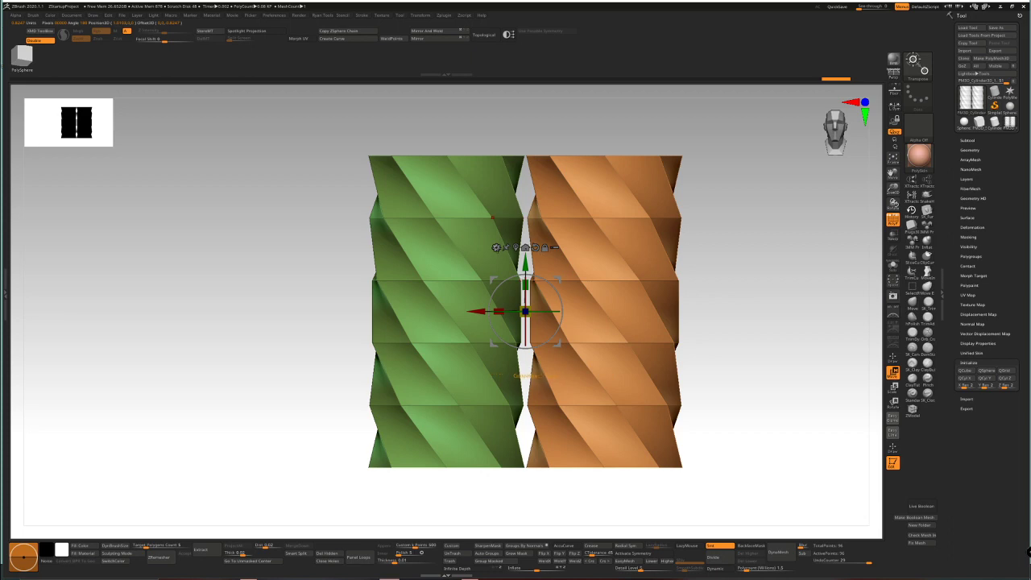
{"action": "left_click", "coordinate": [496, 246]}
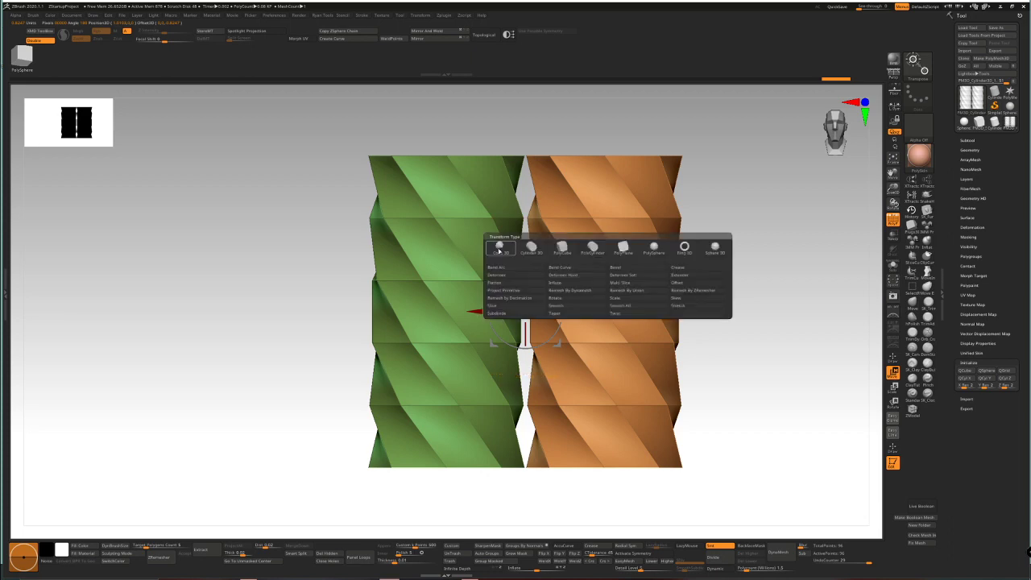
{"action": "left_click", "coordinate": [618, 314]}
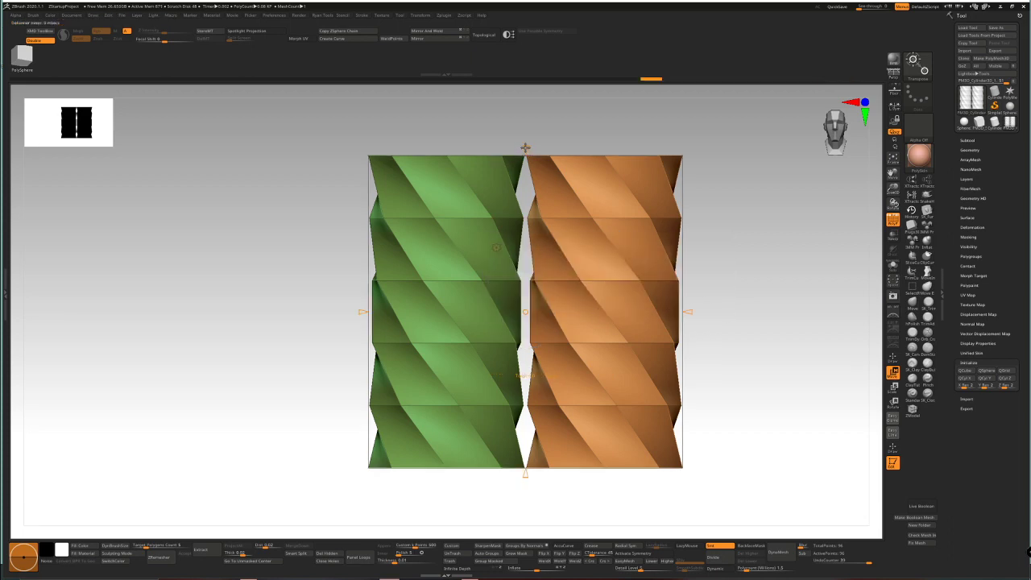
{"action": "left_click_drag", "start_coordinate": [525, 147], "coordinate": [500, 81]}
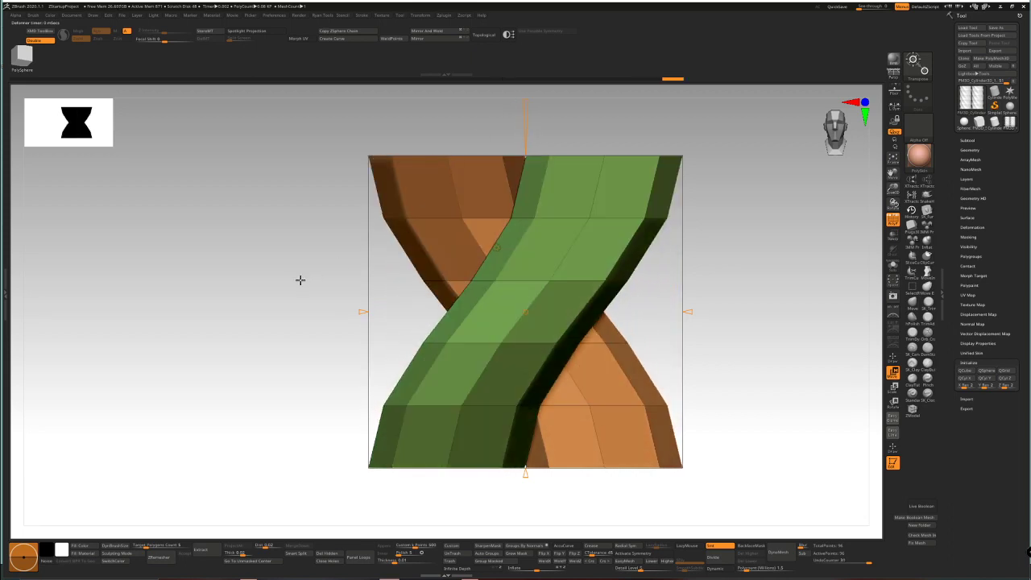
{"action": "mouse_move", "coordinate": [300, 280]}
{"action": "left_mouse_down"}
{"action": "mouse_move", "coordinate": [322, 293]}
{"action": "mouse_move", "coordinate": [404, 285]}
{"action": "mouse_move", "coordinate": [301, 279]}
{"action": "left_mouse_up"}
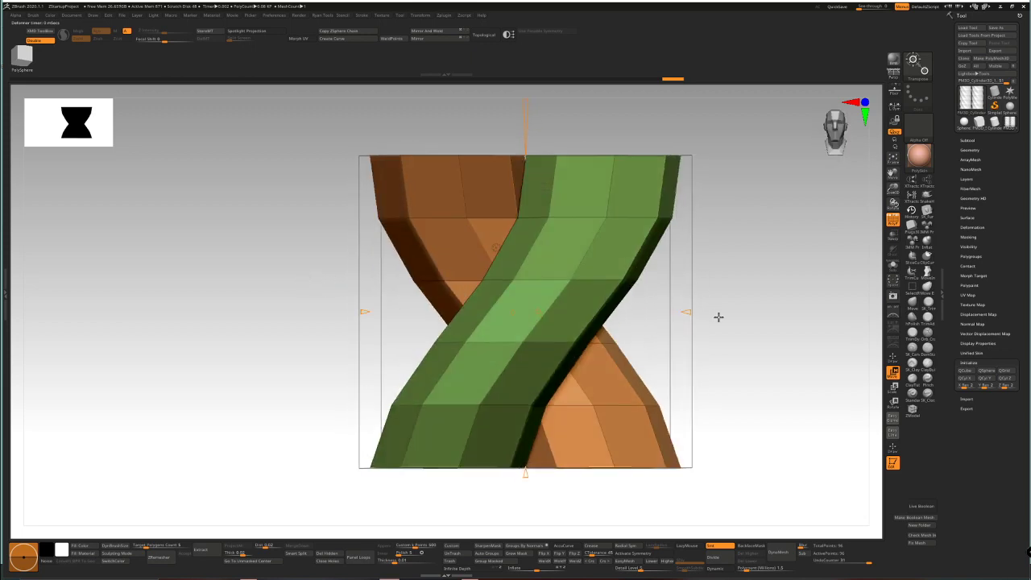
{"action": "left_click_drag", "start_coordinate": [783, 322], "coordinate": [806, 322]}
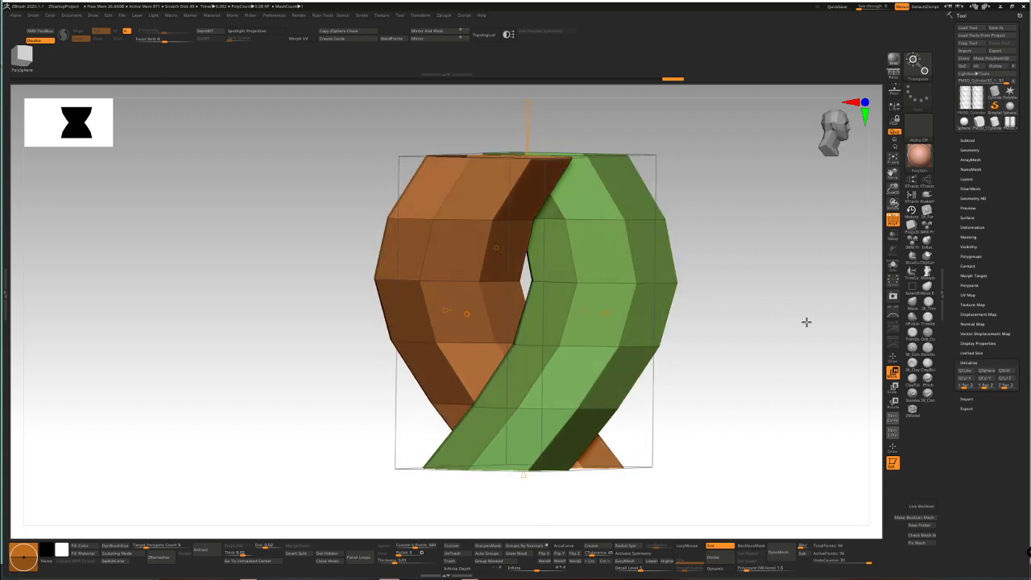
{"action": "left_click_drag", "start_coordinate": [806, 321], "coordinate": [756, 318]}
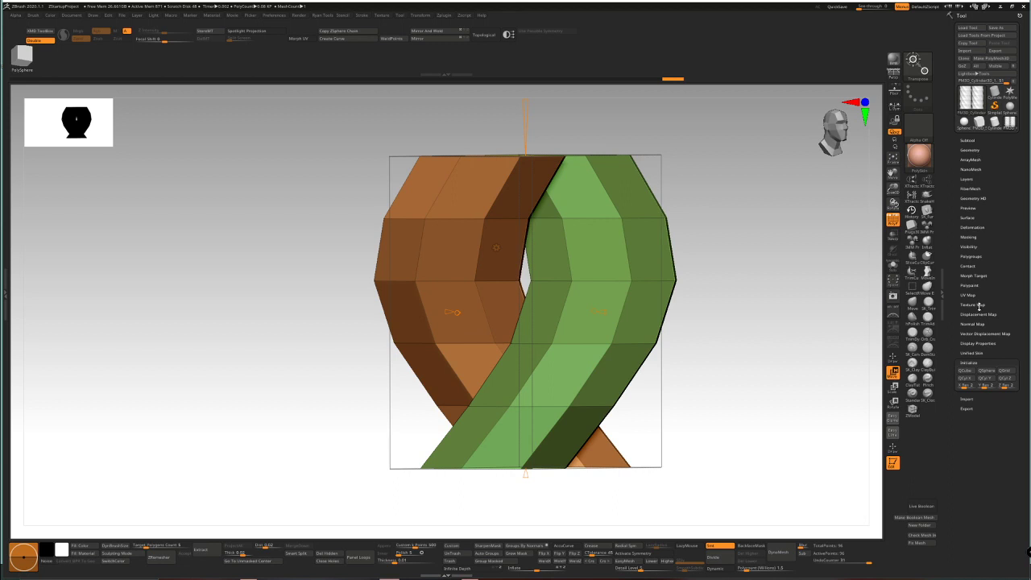
Inflate both twisted tubes slightly with the Inflate deformation so the gap between them closes
{"action": "left_click", "coordinate": [976, 228]}
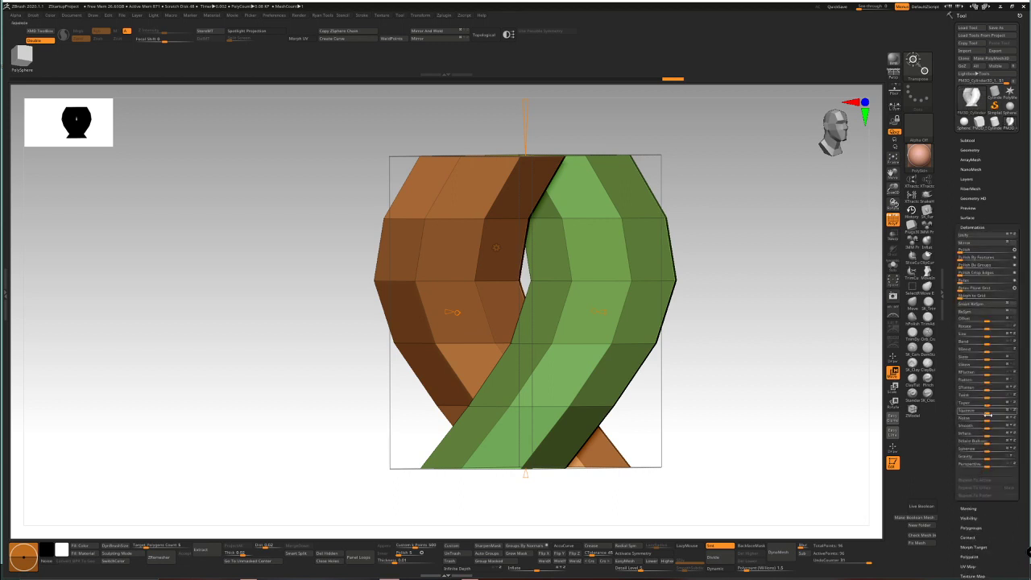
{"action": "left_click_drag", "start_coordinate": [989, 434], "coordinate": [1006, 444]}
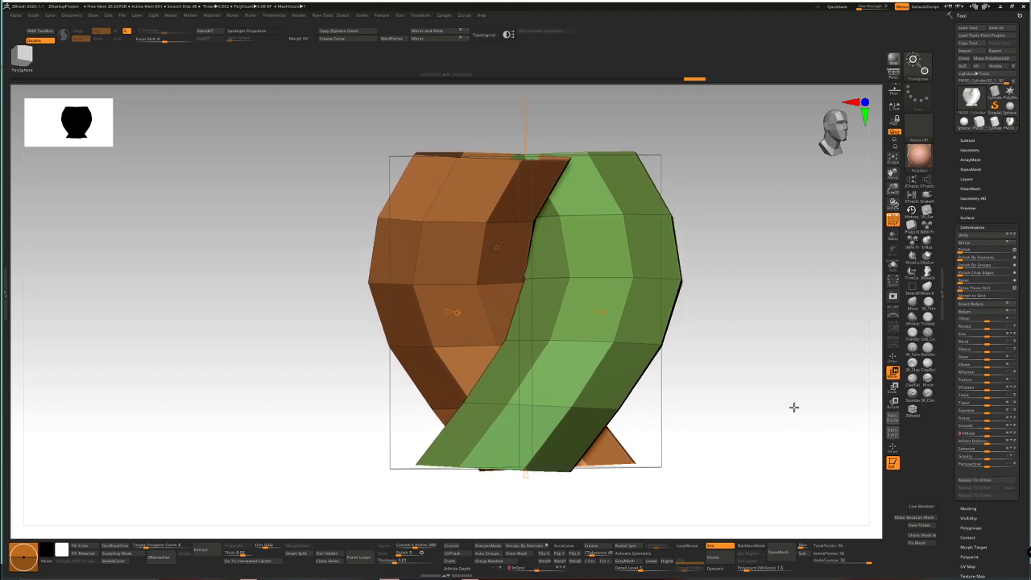
{"action": "left_click_drag", "start_coordinate": [794, 408], "coordinate": [771, 397]}
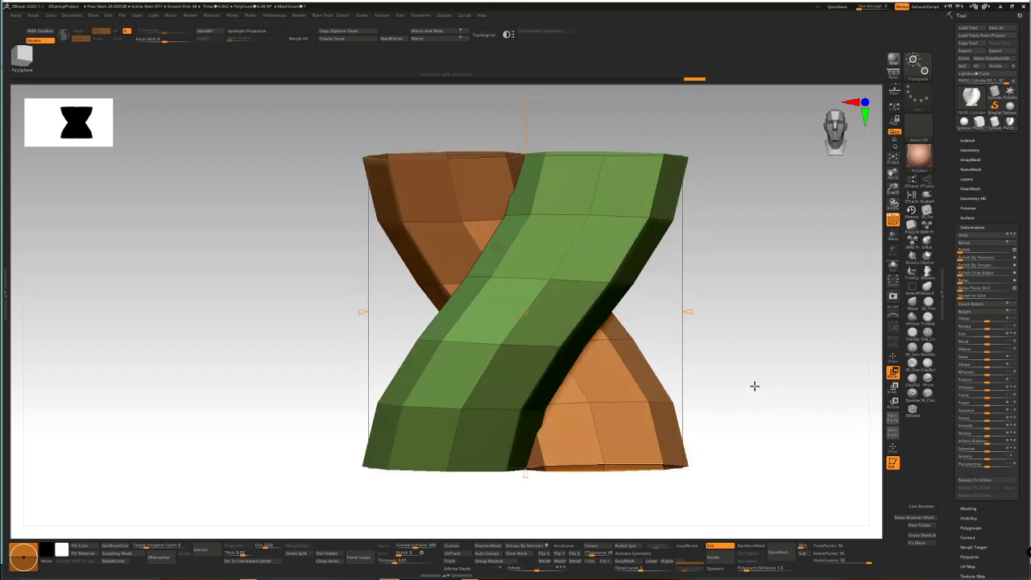
Preview the inflated tubes smoothed with Dynamic Subdiv, and turn the smoothing back off
{"action": "left_click", "coordinate": [718, 568]}
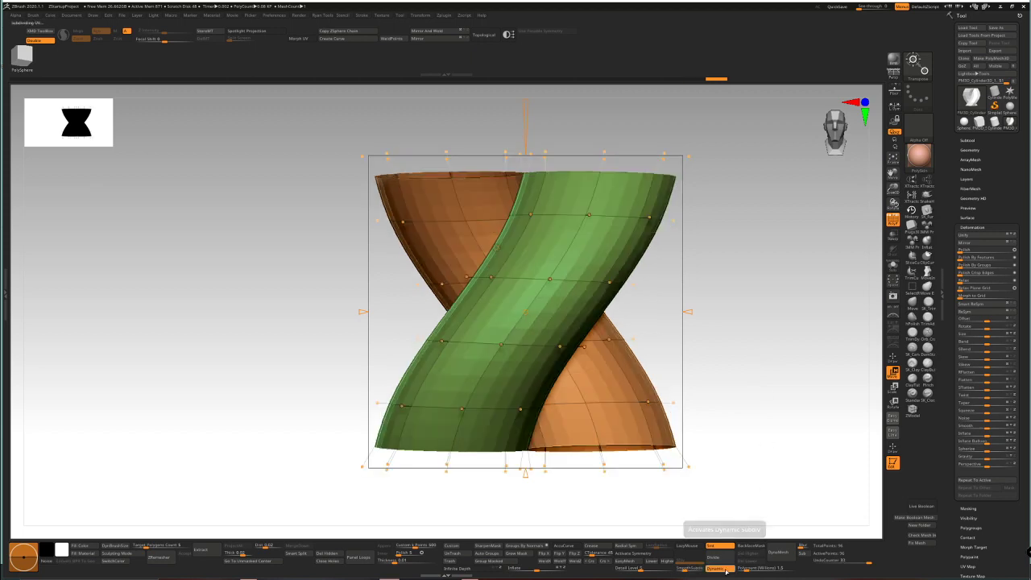
{"action": "left_click_drag", "start_coordinate": [704, 462], "coordinate": [736, 454]}
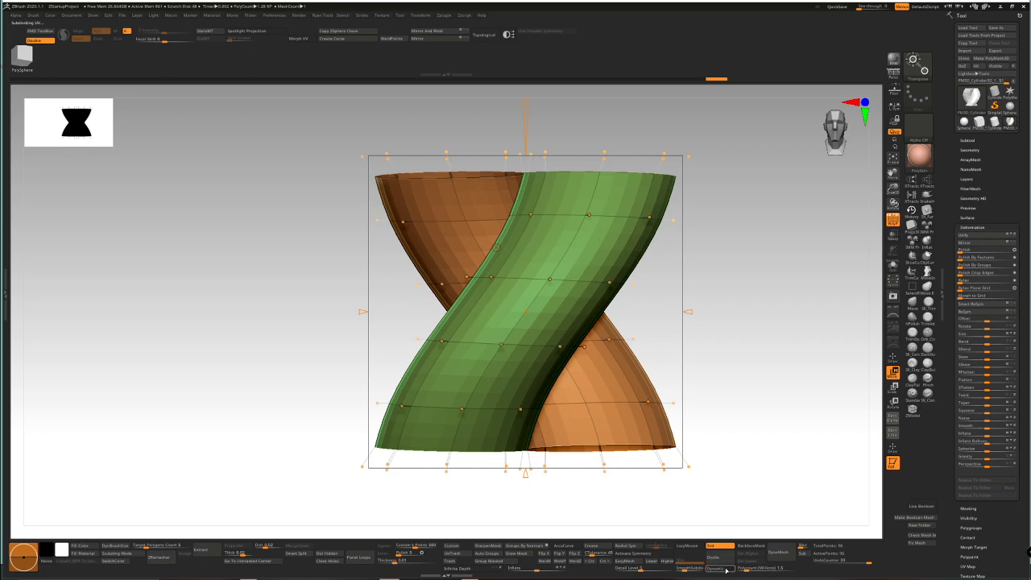
{"action": "key", "text": "d"}
{"action": "mouse_move", "coordinate": [756, 359]}
{"action": "left_mouse_down"}
{"action": "mouse_move", "coordinate": [757, 368]}
{"action": "mouse_move", "coordinate": [753, 357]}
{"action": "left_mouse_up"}
Leave the Twist deformer with the twist kept, and return to the standard Gizmo 3D on both tubes
{"action": "left_click", "coordinate": [496, 247]}
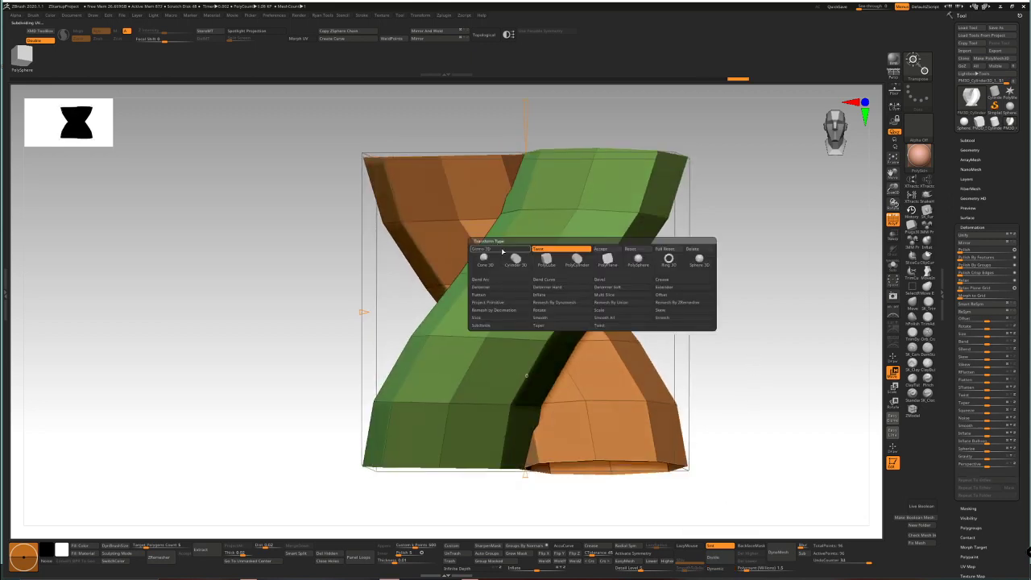
{"action": "left_click", "coordinate": [539, 248]}
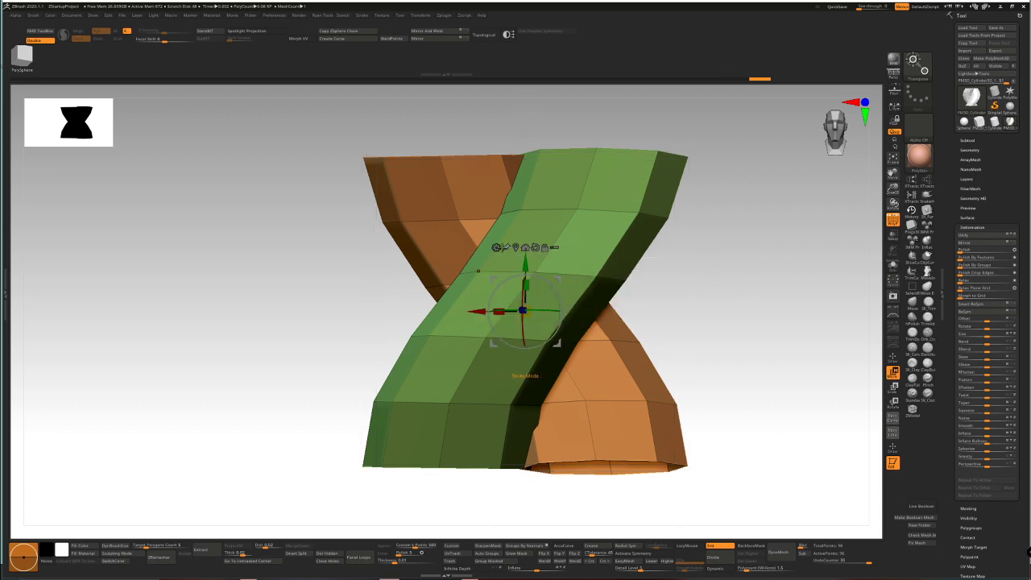
{"action": "left_click_drag", "start_coordinate": [703, 256], "coordinate": [717, 276]}
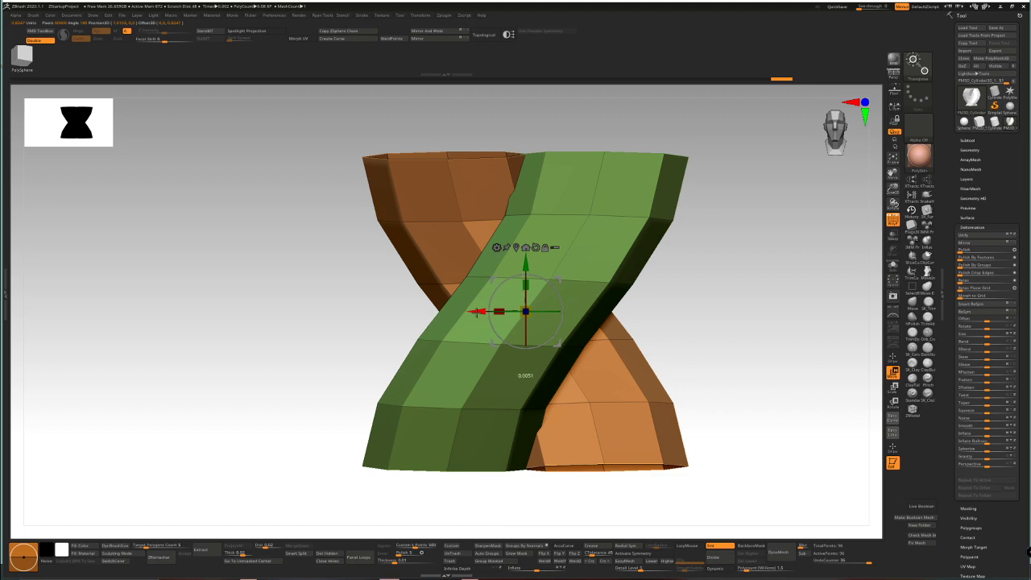
Duplicate the twisted tube pair in place and rotate the copy 90° about the vertical axis, giving four interlocked strands, with the mask cleared
{"action": "left_click_drag", "start_coordinate": [478, 312], "coordinate": [477, 313]}
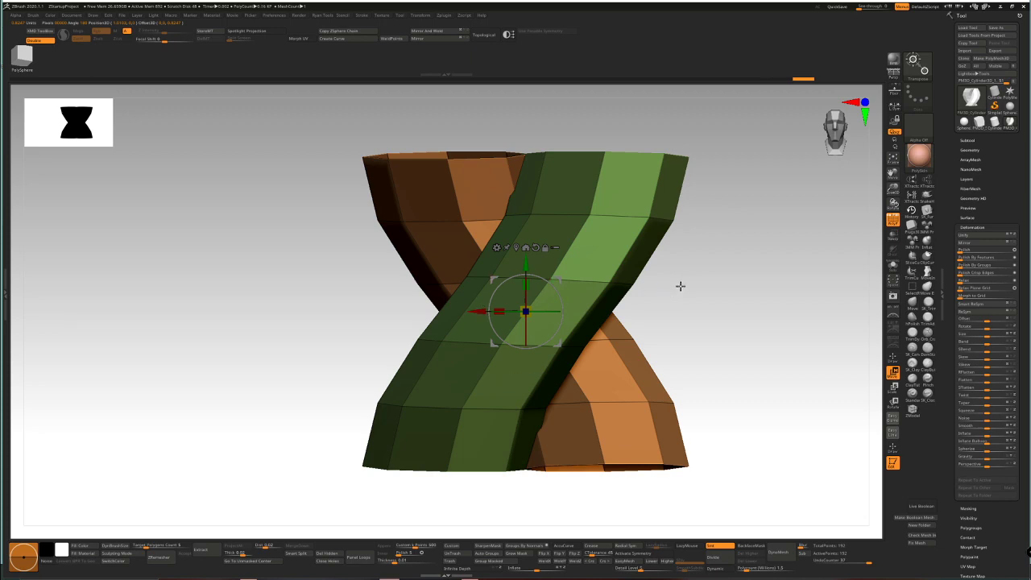
{"action": "left_click_drag", "start_coordinate": [678, 286], "coordinate": [694, 350]}
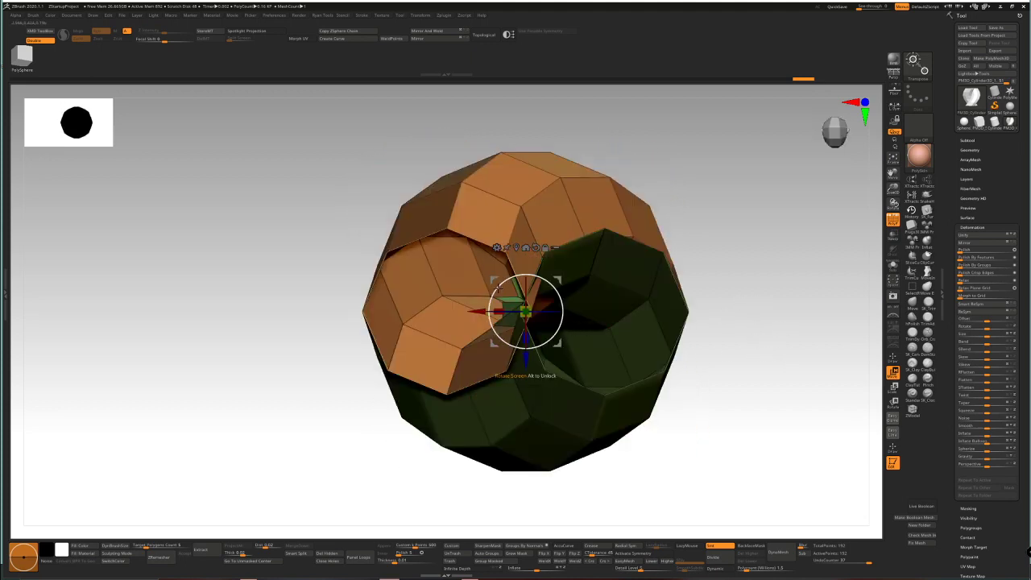
{"action": "left_click_drag", "start_coordinate": [497, 290], "coordinate": [508, 332]}
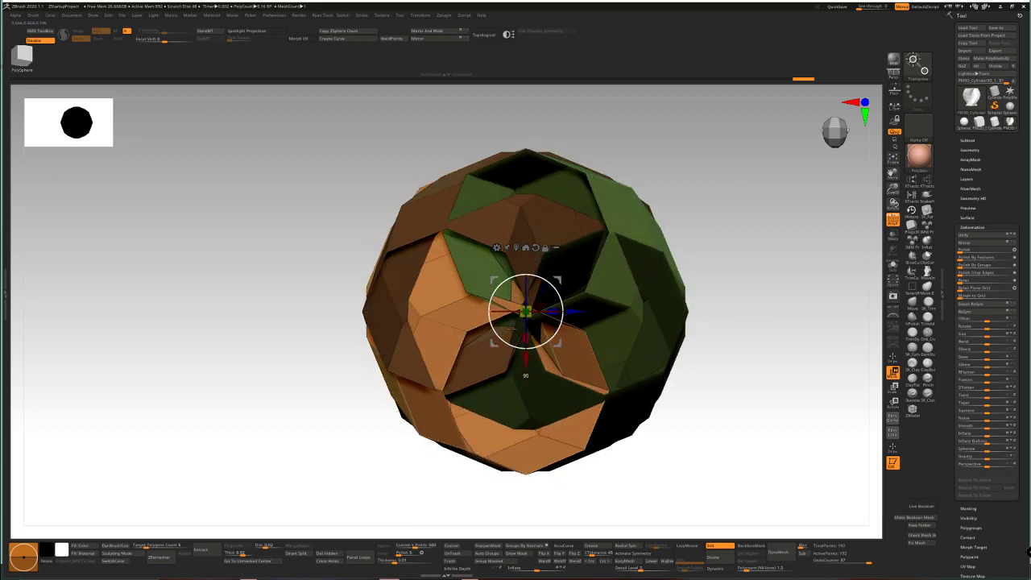
{"action": "mouse_move", "coordinate": [791, 410]}
{"action": "left_mouse_down"}
{"action": "mouse_move", "coordinate": [789, 306]}
{"action": "mouse_move", "coordinate": [787, 346]}
{"action": "mouse_move", "coordinate": [791, 320]}
{"action": "mouse_move", "coordinate": [791, 341]}
{"action": "mouse_move", "coordinate": [724, 336]}
{"action": "mouse_move", "coordinate": [748, 350]}
{"action": "mouse_move", "coordinate": [759, 347]}
{"action": "mouse_move", "coordinate": [753, 335]}
{"action": "mouse_move", "coordinate": [765, 343]}
{"action": "mouse_move", "coordinate": [783, 409]}
{"action": "left_mouse_up"}
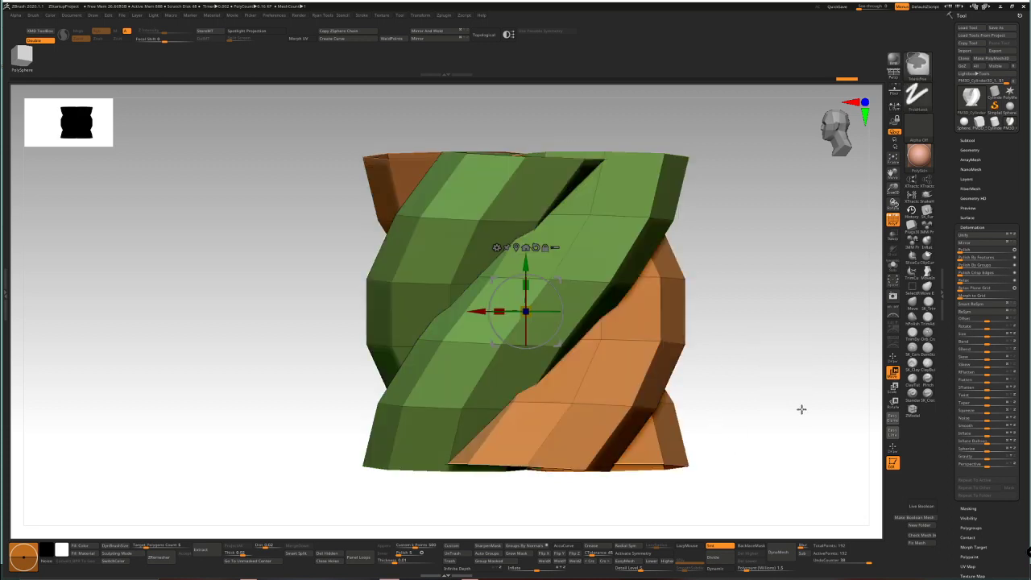
Assign each of the four strands its own polygroup with Auto Groups, undoing the first grouping attempt
{"action": "left_click", "coordinate": [484, 554]}
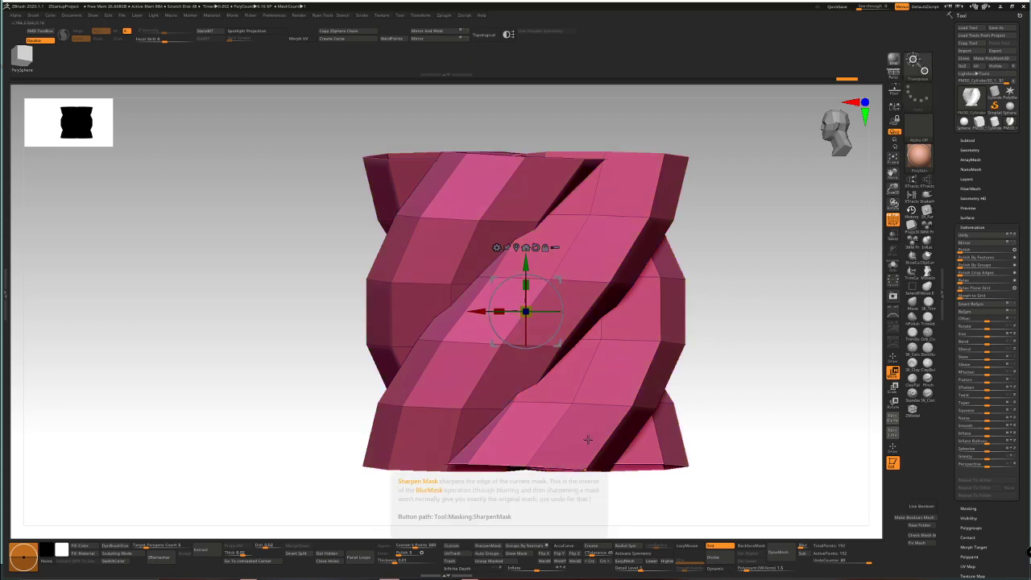
{"action": "key", "text": "ctrl+z"}
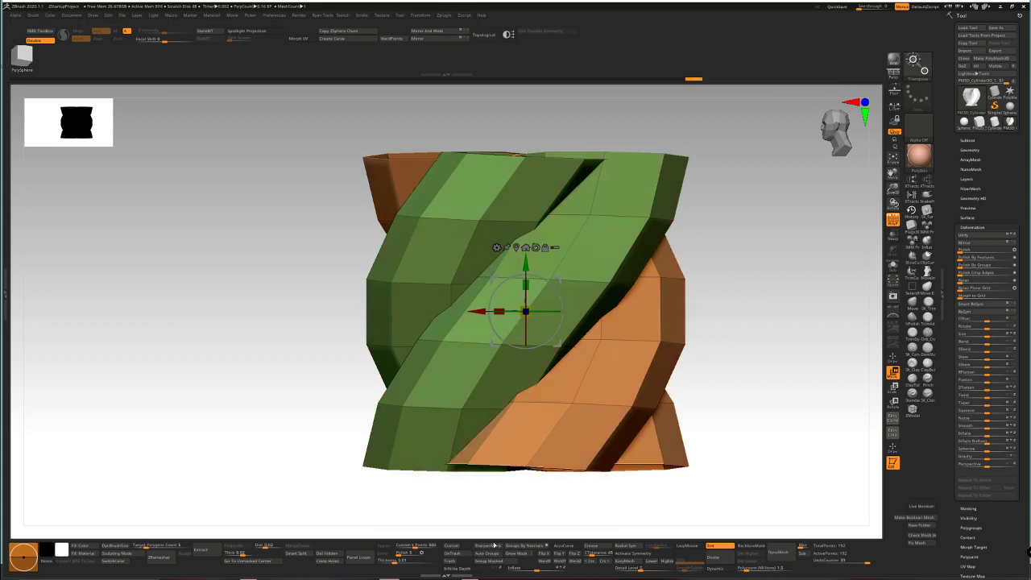
{"action": "left_click", "coordinate": [479, 554]}
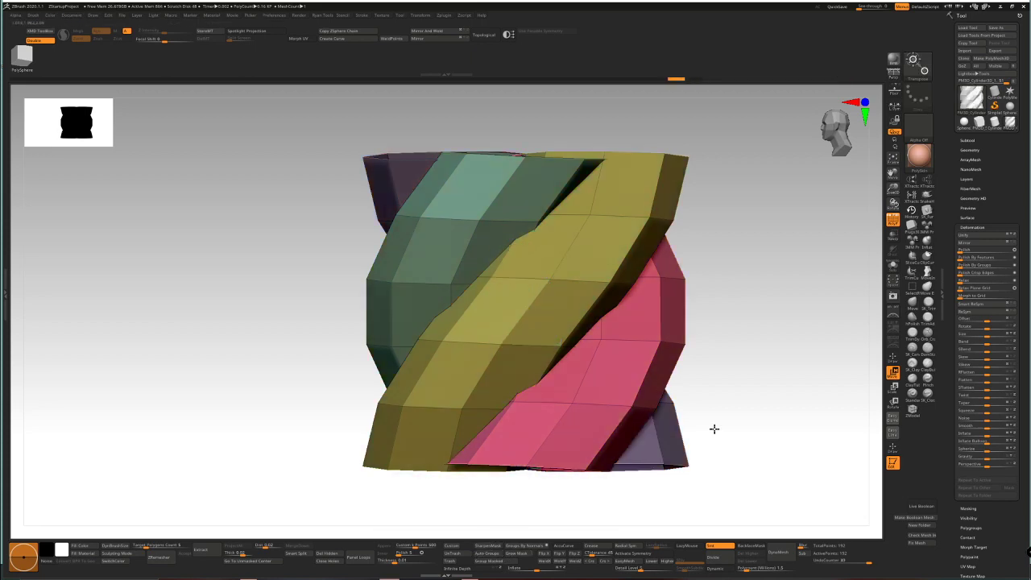
Isolate individual strands by polygroup to check that each is separate, and show all four again without a mask
{"action": "left_click_drag", "start_coordinate": [713, 428], "coordinate": [626, 390]}
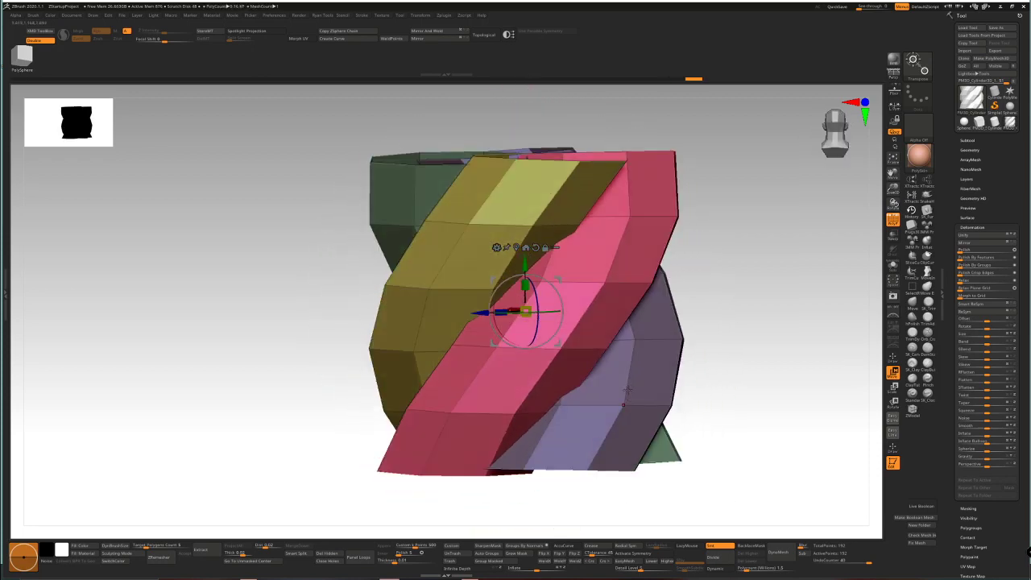
{"action": "left_click", "coordinate": [652, 372], "text": "ctrl"}
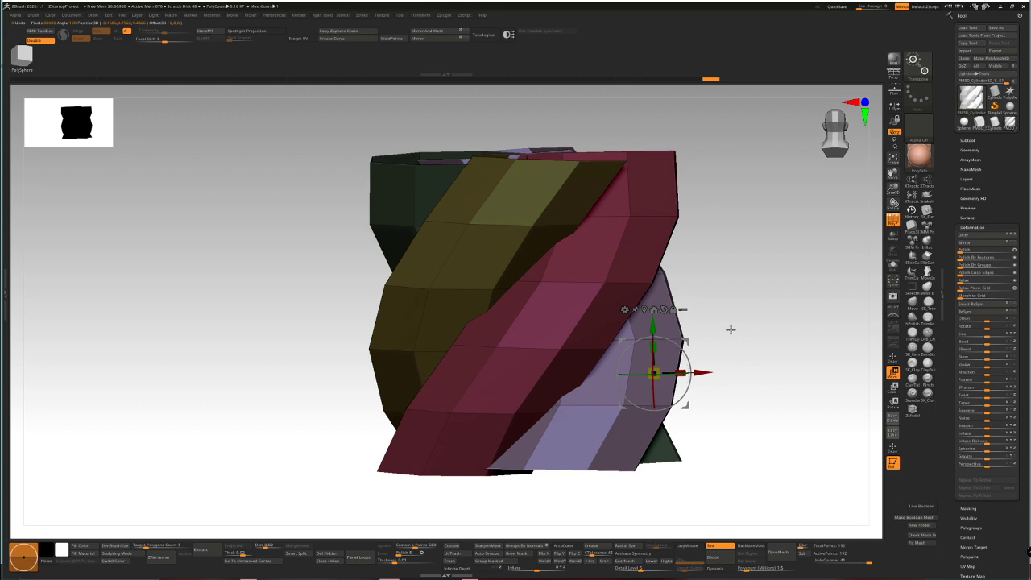
{"action": "key", "text": "q"}
{"action": "left_click", "coordinate": [650, 371], "text": "ctrl+shift"}
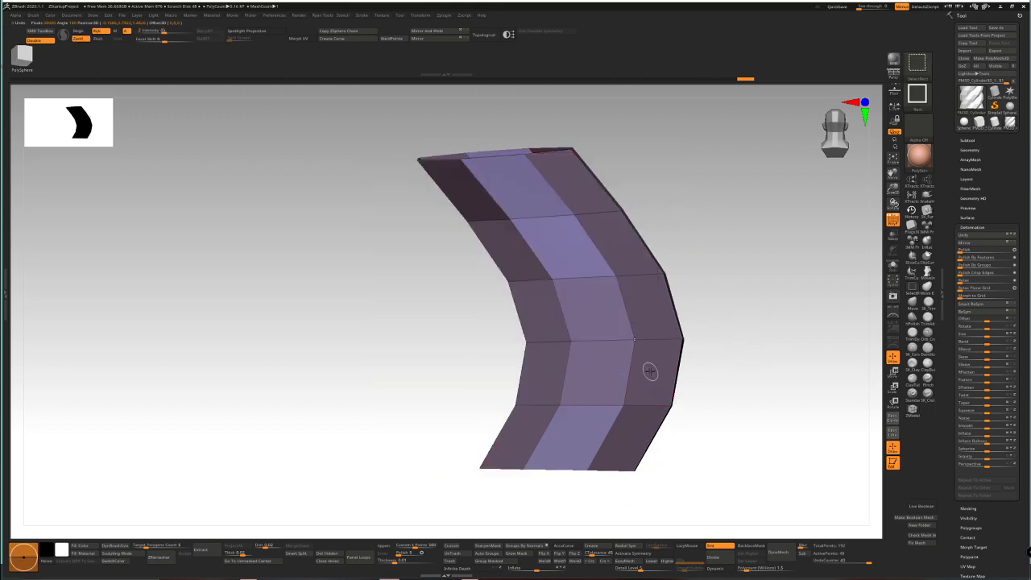
{"action": "left_click_drag", "start_coordinate": [684, 363], "coordinate": [714, 322]}
{"action": "left_click", "coordinate": [764, 341], "text": "ctrl+shift"}
{"action": "left_click", "coordinate": [578, 319], "text": "ctrl+shift"}
{"action": "left_click_drag", "start_coordinate": [715, 321], "coordinate": [793, 332], "text": "ctrl+shift"}
{"action": "left_click", "coordinate": [733, 322], "text": "ctrl+shift"}
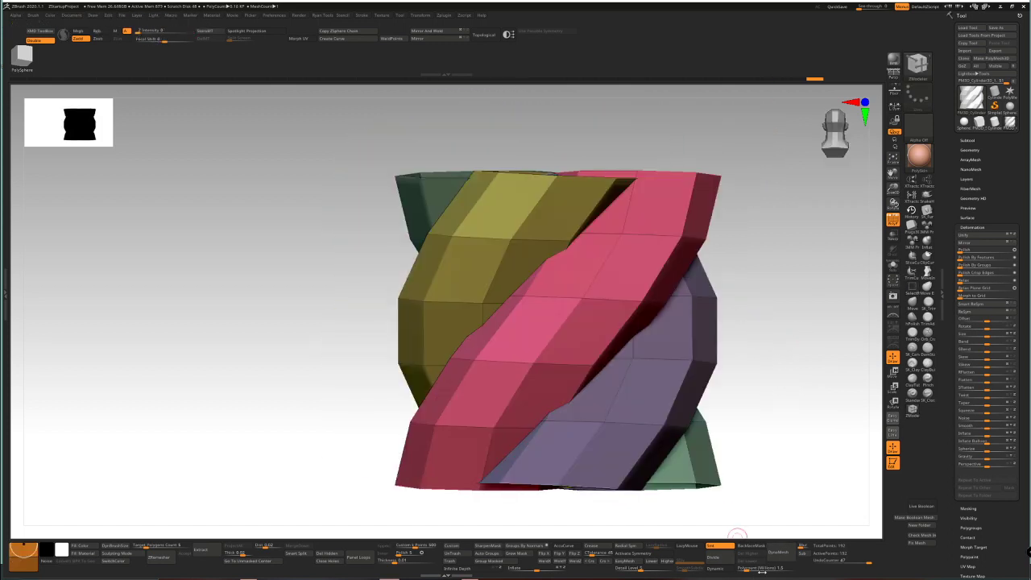
Preview the four strands with Dynamic Subdiv at a higher SmoothSubdiv level, and turn the smoothing back off
{"action": "left_click", "coordinate": [715, 568]}
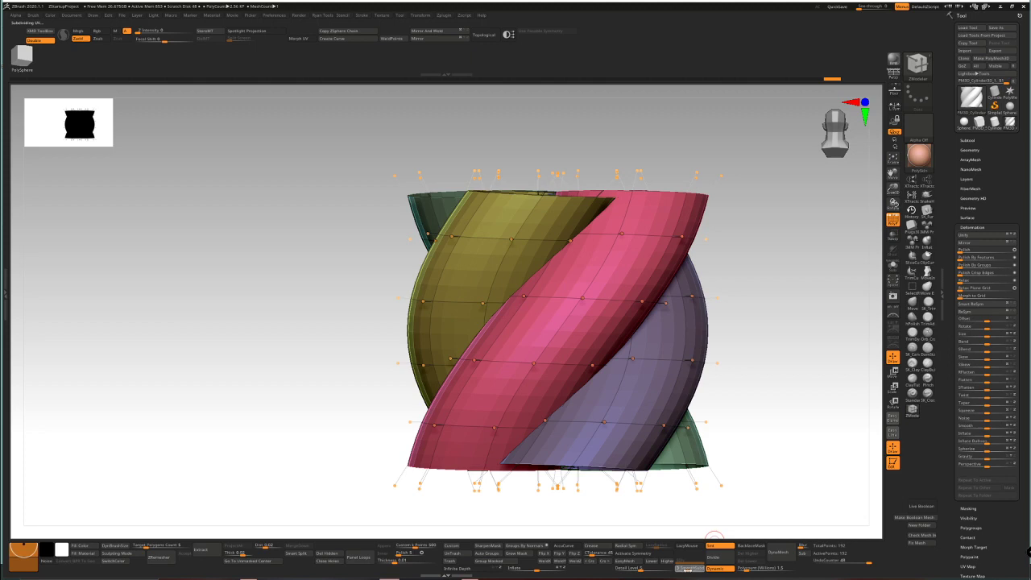
{"action": "left_click_drag", "start_coordinate": [748, 448], "coordinate": [776, 446]}
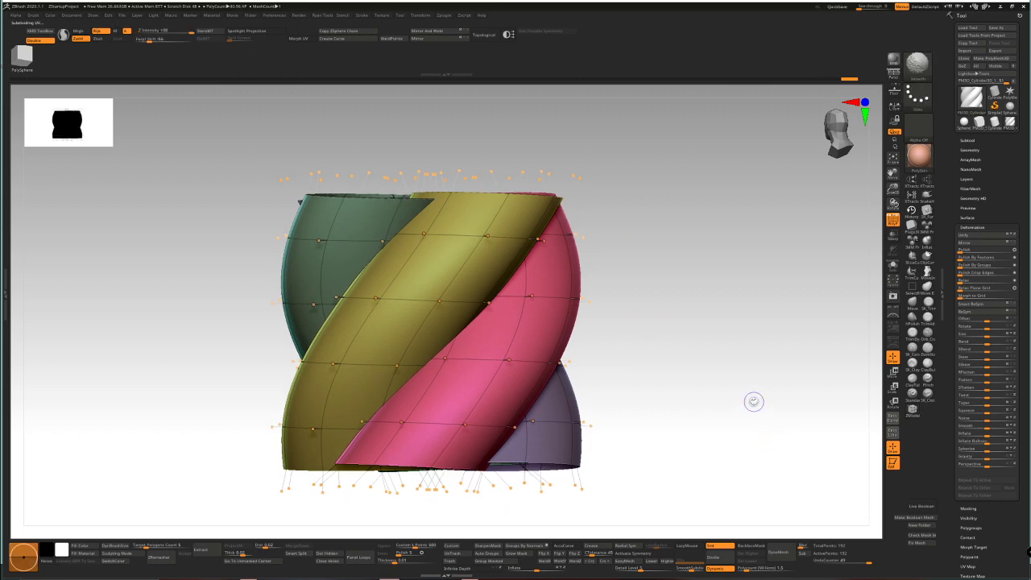
{"action": "left_click_drag", "start_coordinate": [752, 401], "coordinate": [745, 416], "text": "shift"}
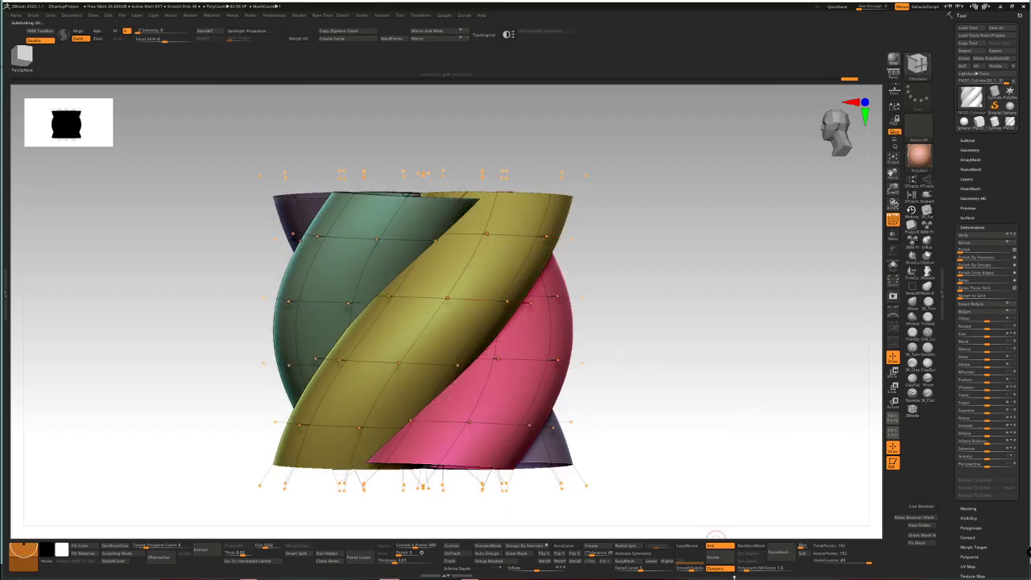
{"action": "left_click", "coordinate": [719, 569]}
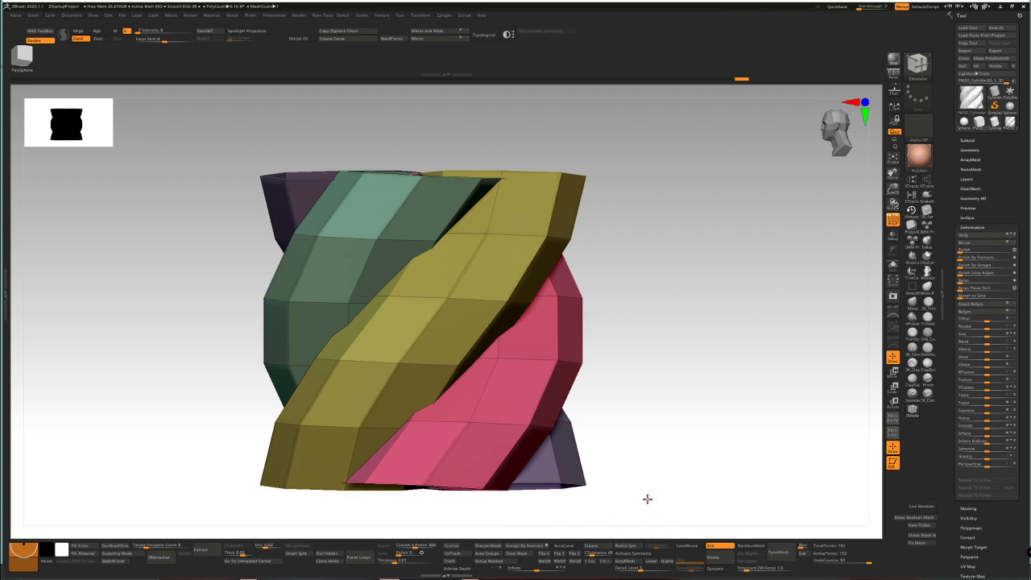
{"action": "left_click_drag", "start_coordinate": [649, 497], "coordinate": [626, 486]}
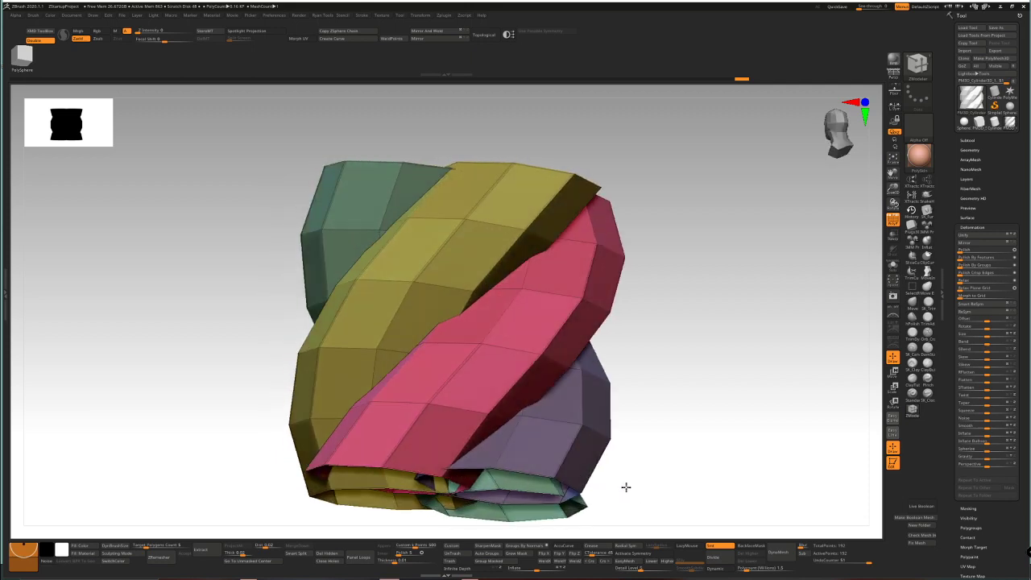
{"action": "left_click", "coordinate": [730, 572]}
{"action": "left_click_drag", "start_coordinate": [743, 488], "coordinate": [805, 517]}
{"action": "key", "text": "shift+d"}
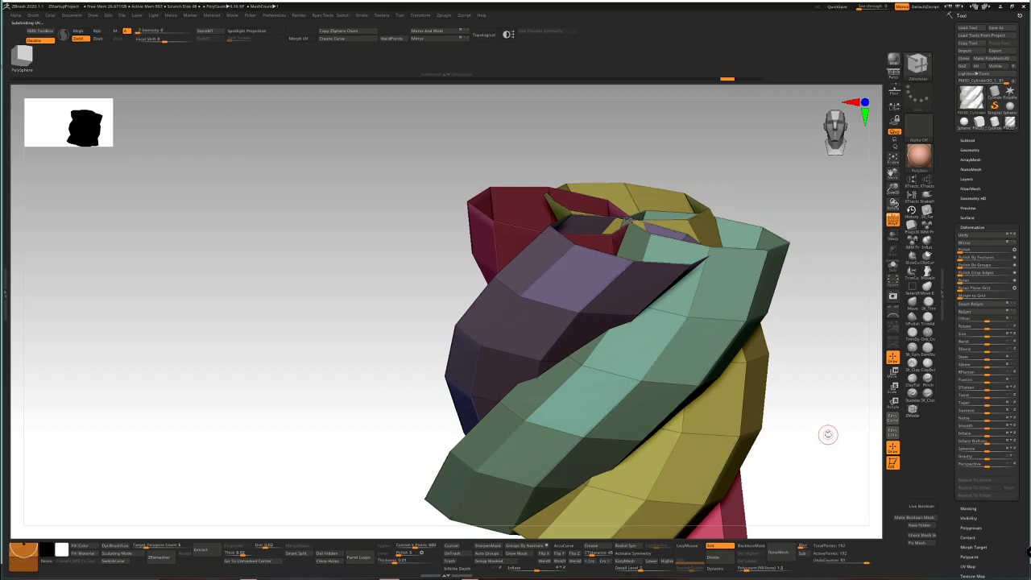
View the strands from the front and set the ZModeler edge action to Crease with the EdgeLoop Partial target
{"action": "left_click_drag", "start_coordinate": [824, 432], "coordinate": [828, 442], "text": "shift"}
{"action": "left_click_drag", "start_coordinate": [817, 395], "coordinate": [746, 379], "text": "alt"}
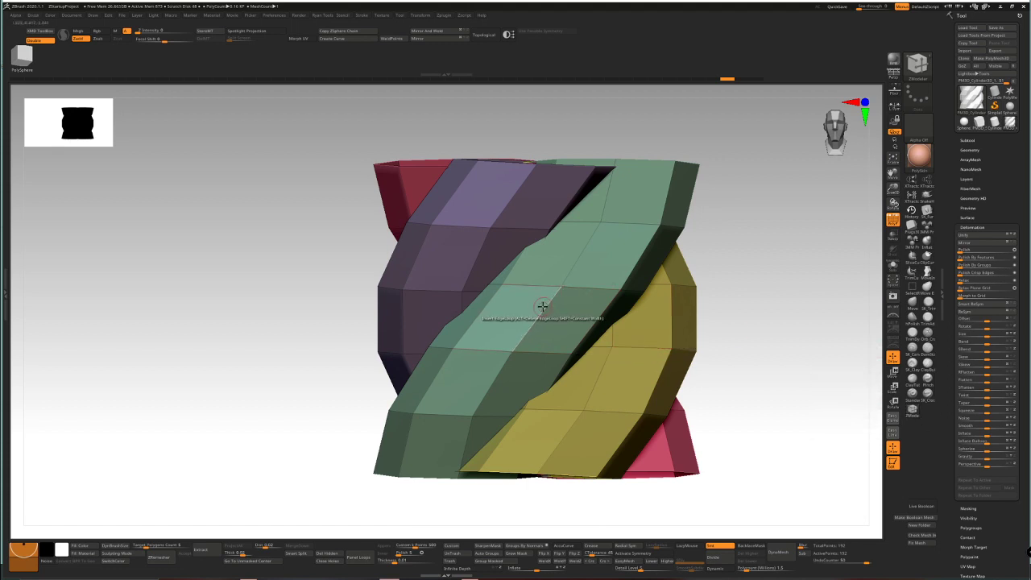
{"action": "key", "text": "space"}
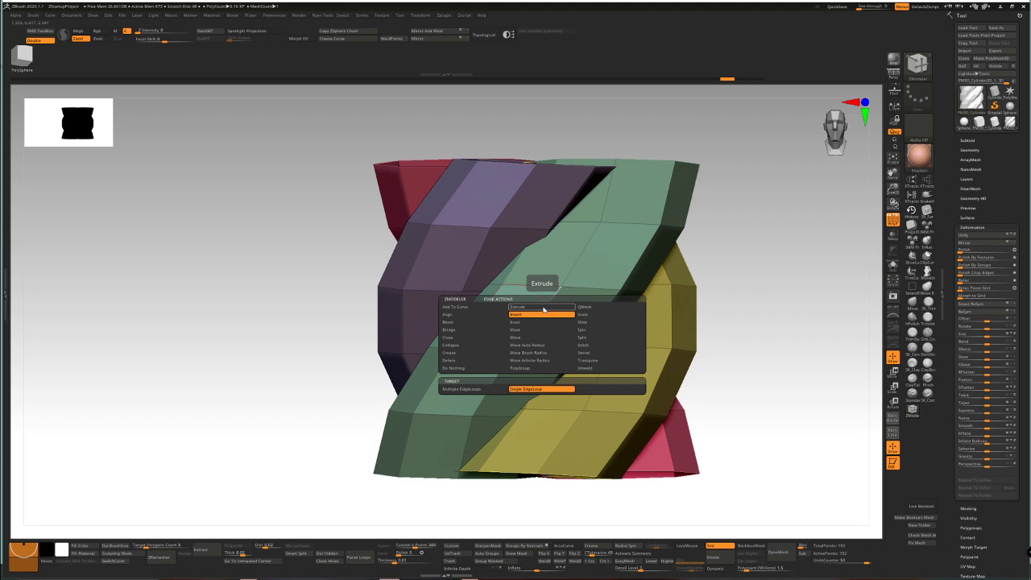
{"action": "left_click", "coordinate": [481, 353]}
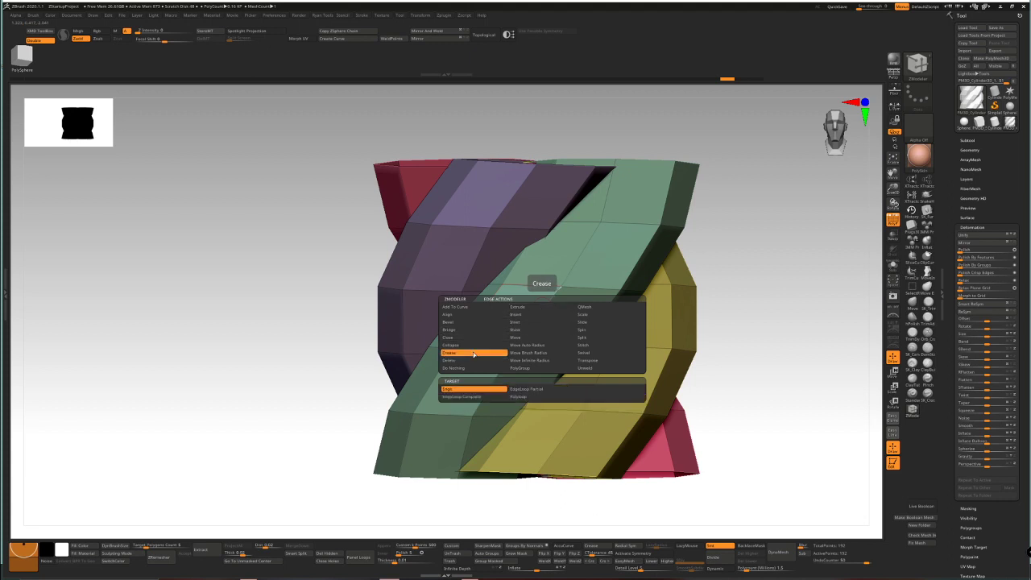
{"action": "left_click", "coordinate": [524, 389]}
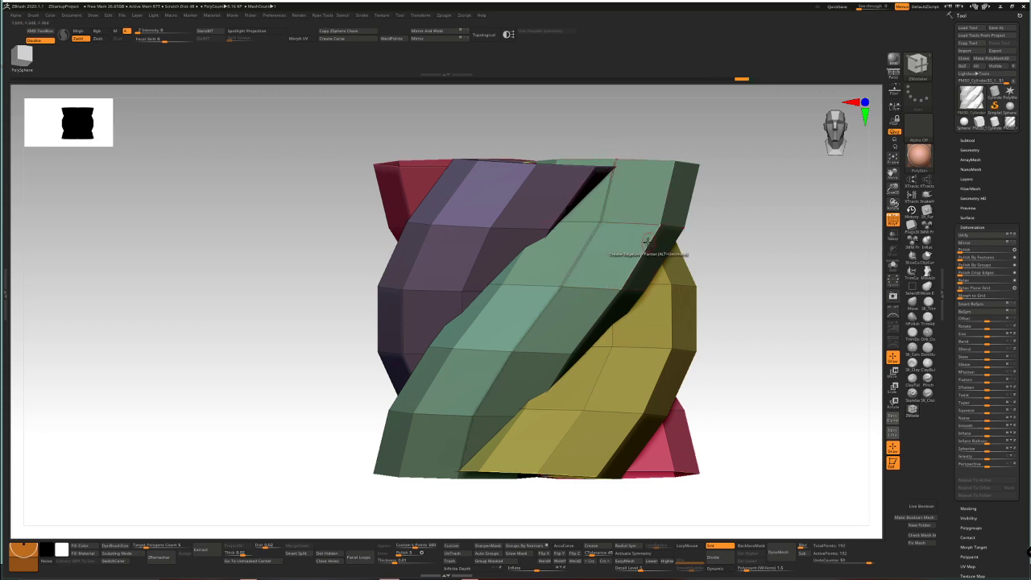
Crease the matching lengthwise edge loops on the outer faces of all four strands, working around the model
{"action": "right_click_drag", "start_coordinate": [646, 240], "coordinate": [672, 254]}
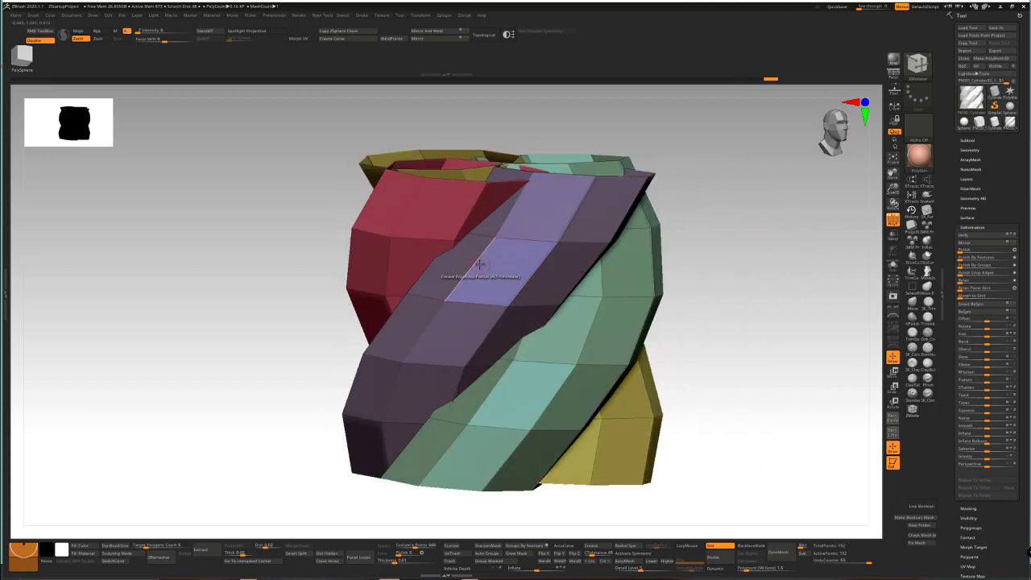
{"action": "right_click_drag", "start_coordinate": [478, 261], "coordinate": [395, 260]}
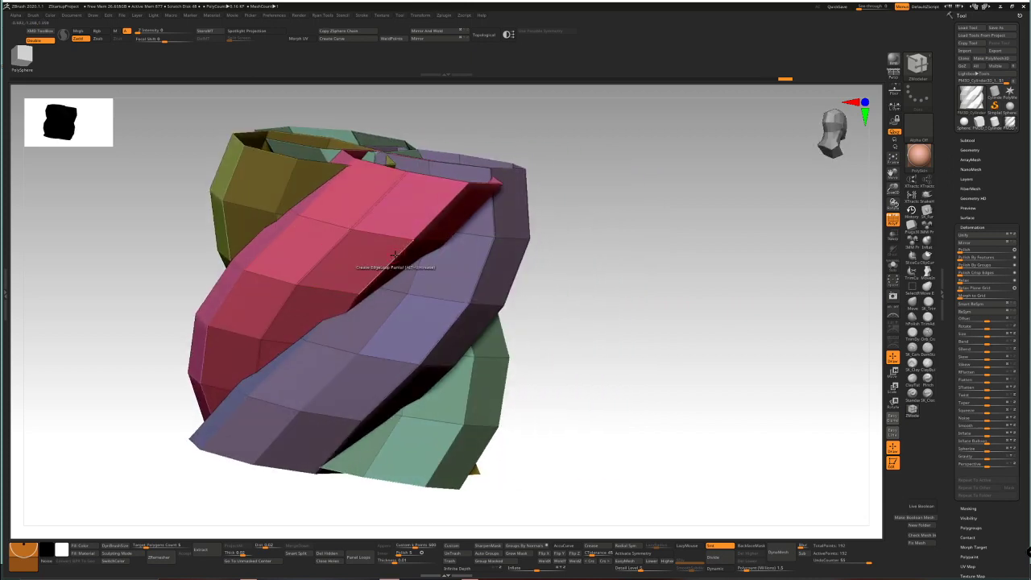
{"action": "mouse_move", "coordinate": [400, 256]}
{"action": "right_mouse_down"}
{"action": "mouse_move", "coordinate": [451, 260]}
{"action": "mouse_move", "coordinate": [386, 252]}
{"action": "right_mouse_up"}
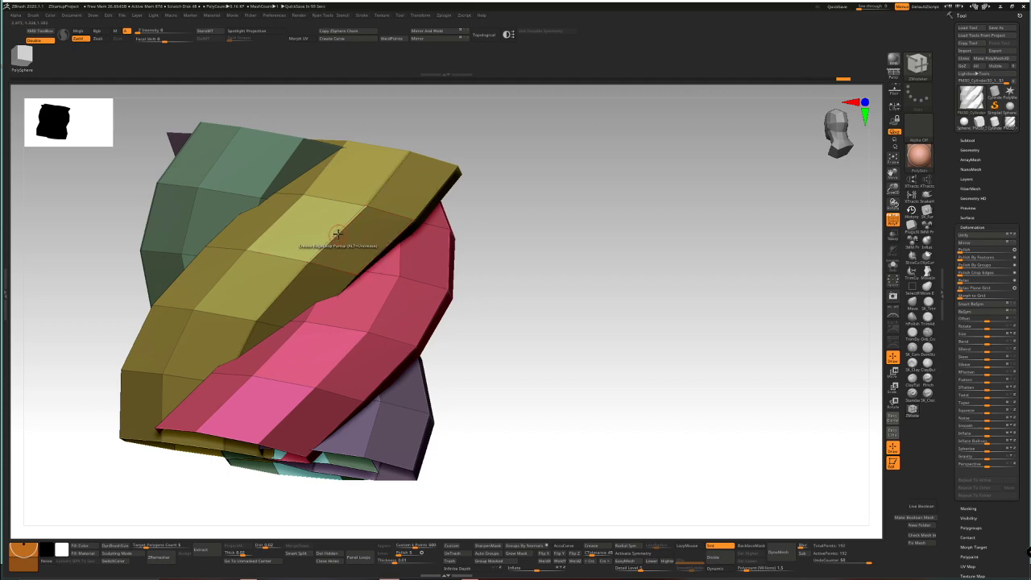
{"action": "right_click_drag", "start_coordinate": [338, 234], "coordinate": [351, 254]}
{"action": "left_click", "coordinate": [274, 226]}
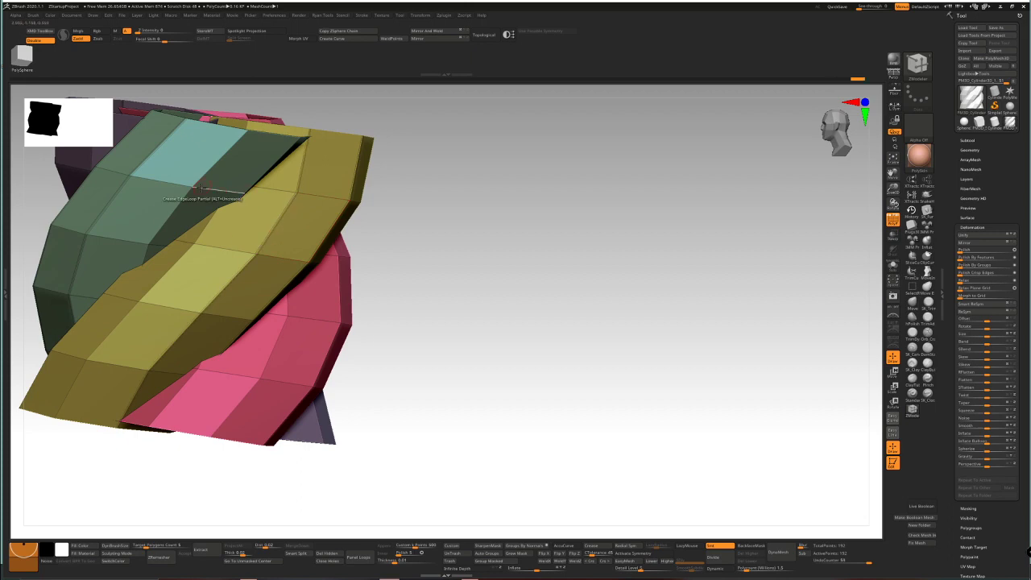
{"action": "right_click_drag", "start_coordinate": [182, 197], "coordinate": [905, 354]}
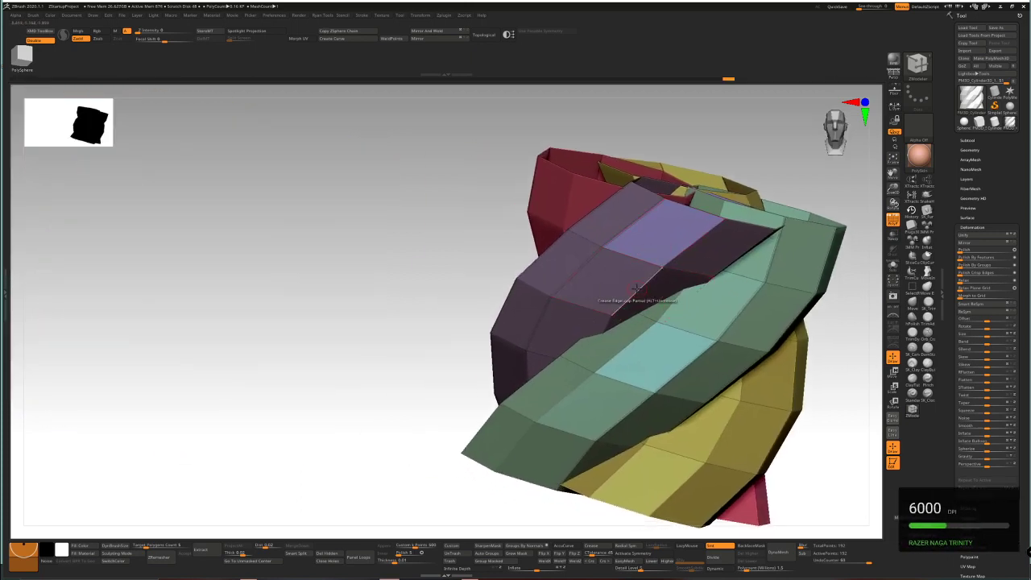
{"action": "mouse_move", "coordinate": [326, 321]}
{"action": "right_mouse_down"}
{"action": "mouse_move", "coordinate": [355, 343]}
{"action": "mouse_move", "coordinate": [341, 319]}
{"action": "mouse_move", "coordinate": [370, 347]}
{"action": "mouse_move", "coordinate": [488, 293]}
{"action": "mouse_move", "coordinate": [350, 285]}
{"action": "mouse_move", "coordinate": [381, 318]}
{"action": "mouse_move", "coordinate": [399, 310]}
{"action": "right_mouse_up"}
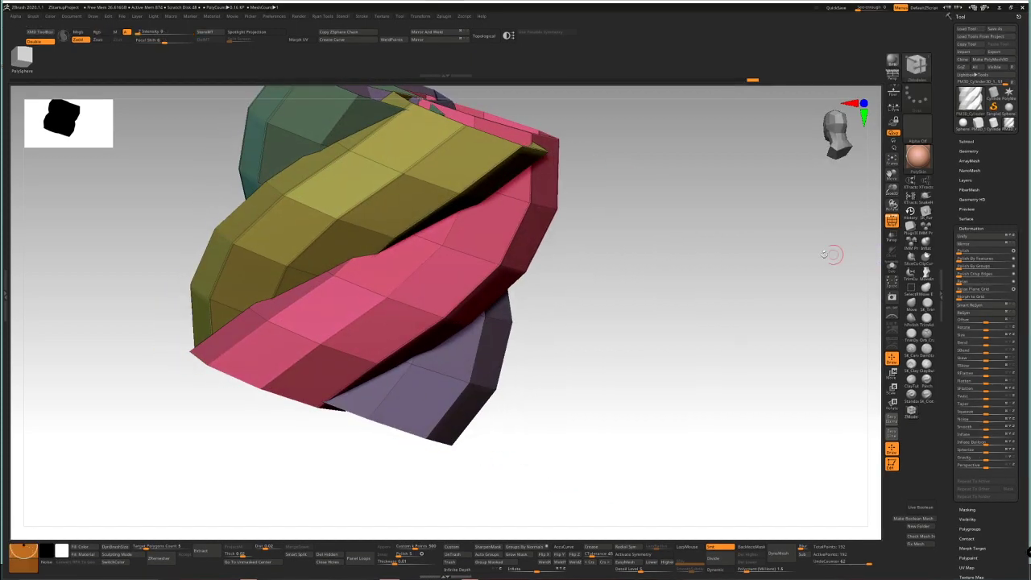
{"action": "right_click_drag", "start_coordinate": [831, 253], "coordinate": [709, 320], "text": "shift"}
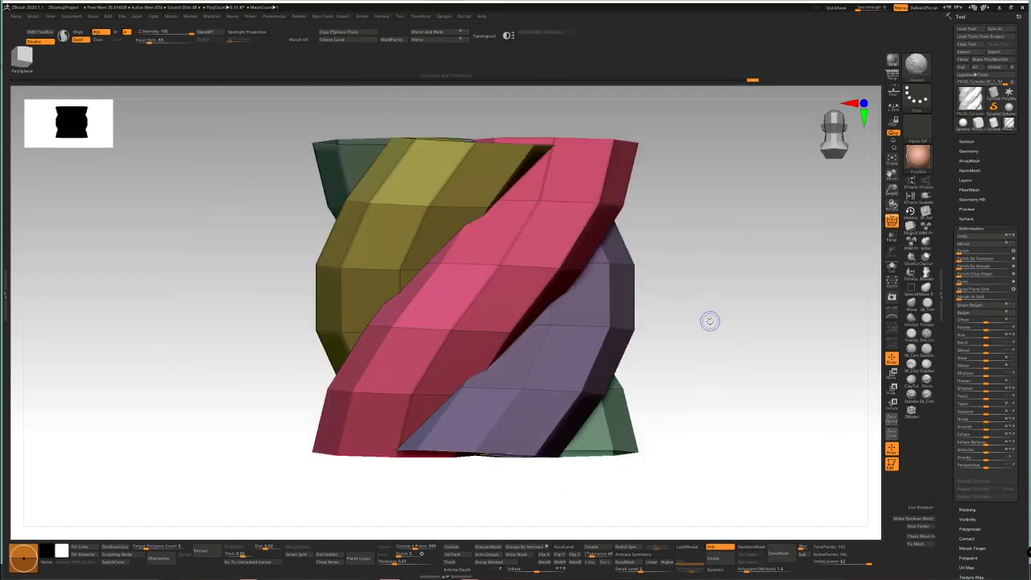
Smooth the creased strands with Dynamic Subdiv, toggling it off and on to compare the creased edges
{"action": "left_click", "coordinate": [716, 569]}
{"action": "mouse_move", "coordinate": [790, 421]}
{"action": "right_mouse_down"}
{"action": "mouse_move", "coordinate": [767, 409]}
{"action": "mouse_move", "coordinate": [801, 419]}
{"action": "right_mouse_up"}
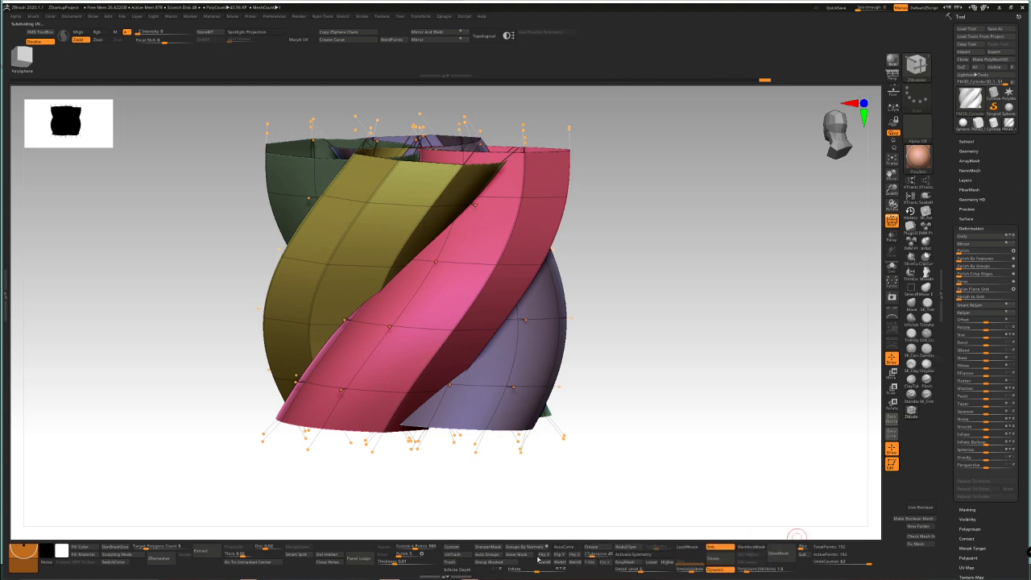
{"action": "left_click", "coordinate": [713, 570]}
{"action": "left_click", "coordinate": [712, 569]}
Lower the mesh's CreaseLvl to 2 to soften the creased edges, and inspect the strands from a higher angle
{"action": "left_click", "coordinate": [970, 152]}
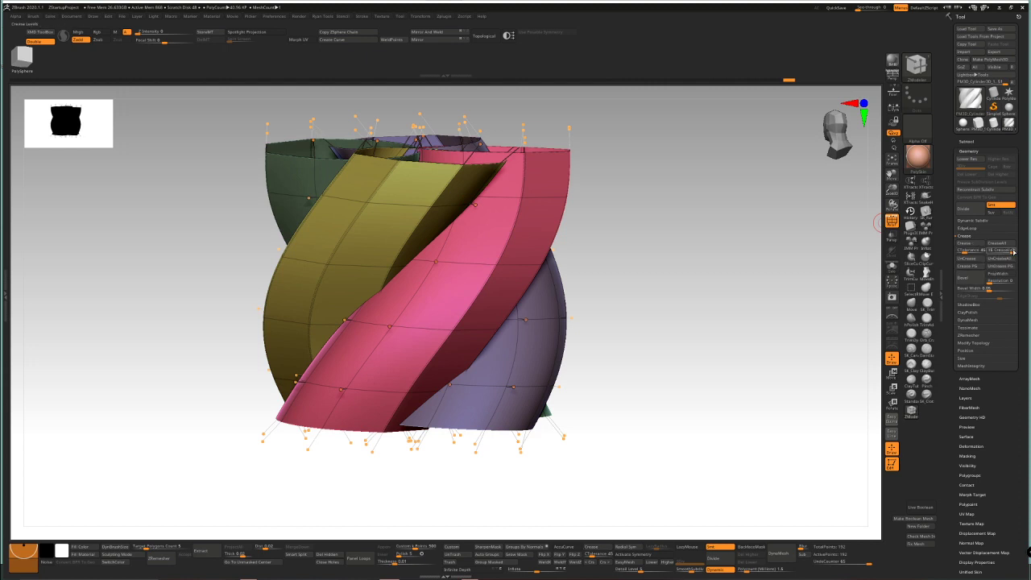
{"action": "left_click_drag", "start_coordinate": [1013, 252], "coordinate": [993, 250]}
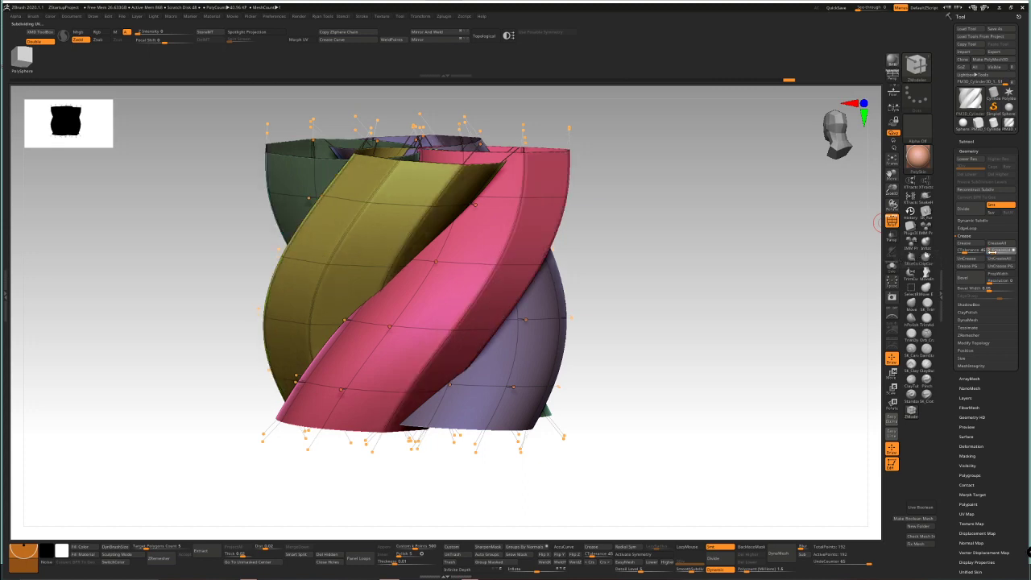
{"action": "left_click_drag", "start_coordinate": [991, 251], "coordinate": [993, 252]}
{"action": "left_click_drag", "start_coordinate": [805, 315], "coordinate": [700, 345]}
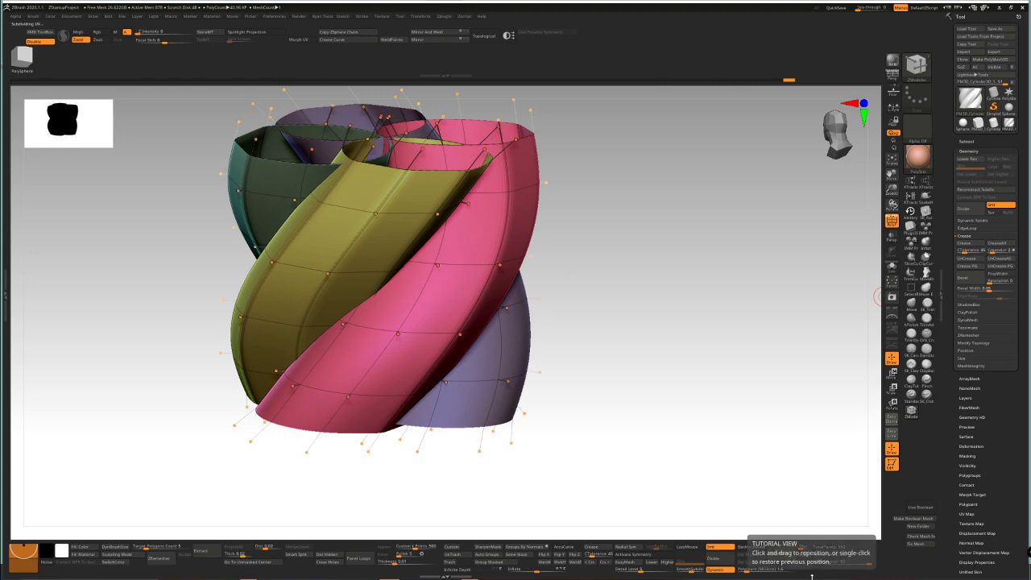
Compare the strands at several lower SmoothSubdiv levels of Dynamic Subdiv, and return to the higher smoothing level
{"action": "left_click", "coordinate": [679, 570]}
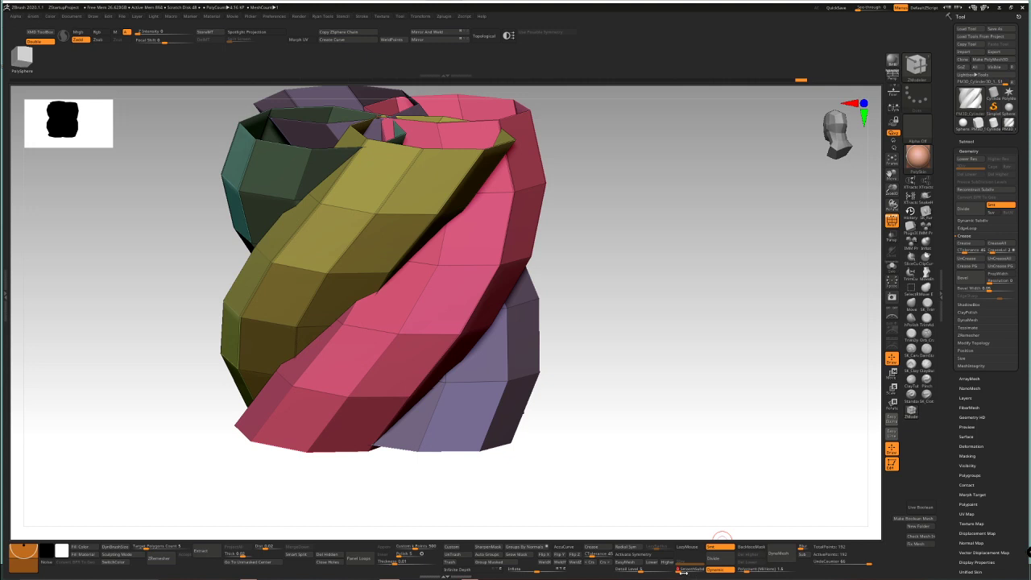
{"action": "left_click", "coordinate": [681, 570]}
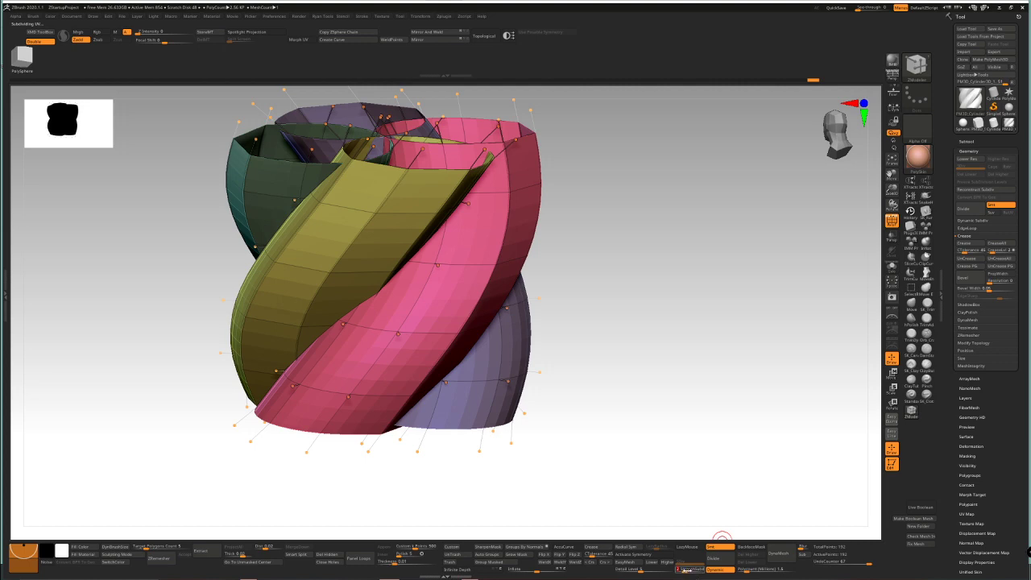
{"action": "left_click", "coordinate": [680, 570]}
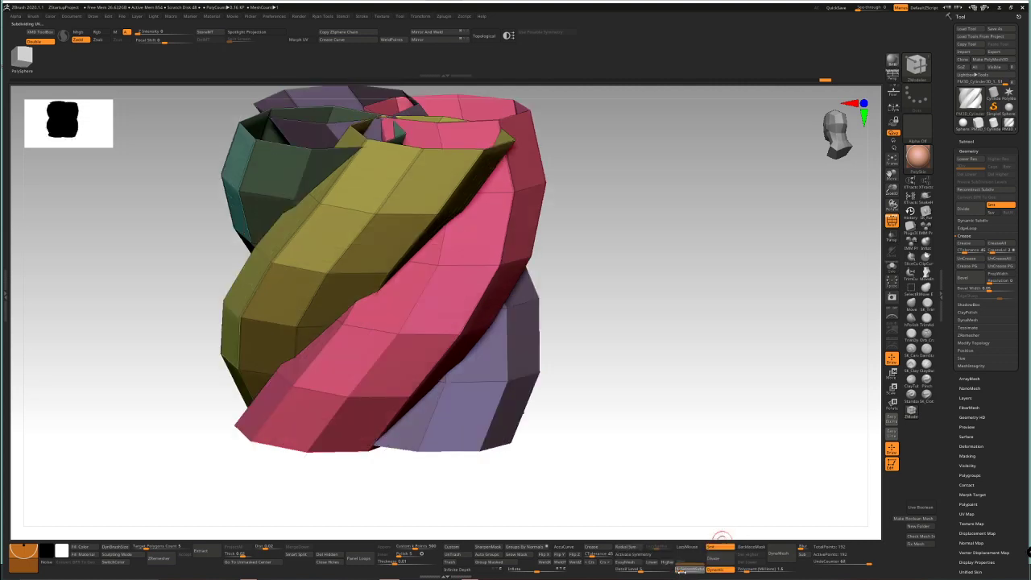
{"action": "left_click", "coordinate": [681, 570]}
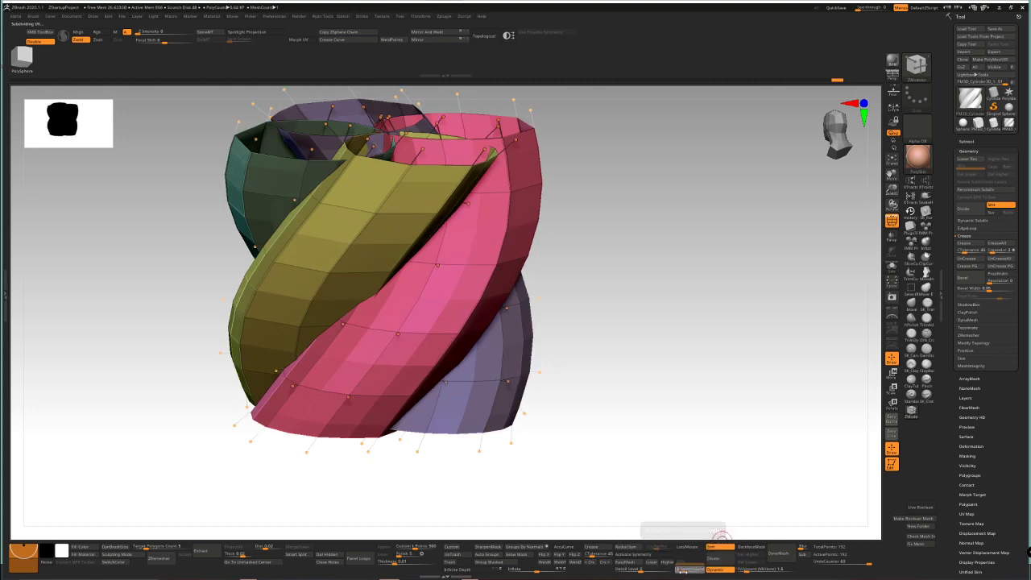
{"action": "left_click", "coordinate": [685, 570]}
{"action": "left_click_drag", "start_coordinate": [697, 380], "coordinate": [683, 371]}
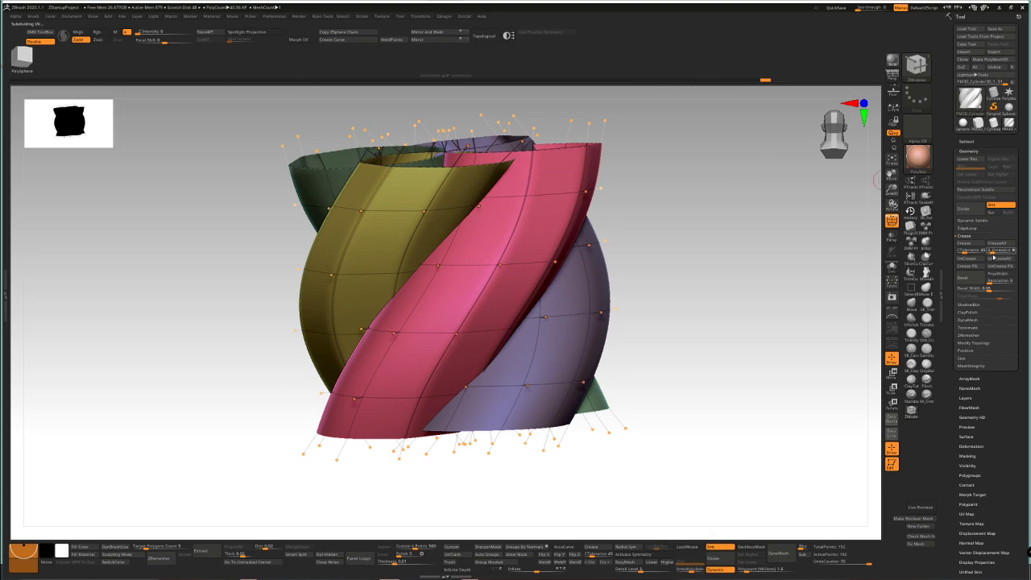
Lower the mesh's CreaseLvl further and compare the strands at different SmoothSubdiv levels
{"action": "left_click", "coordinate": [997, 259]}
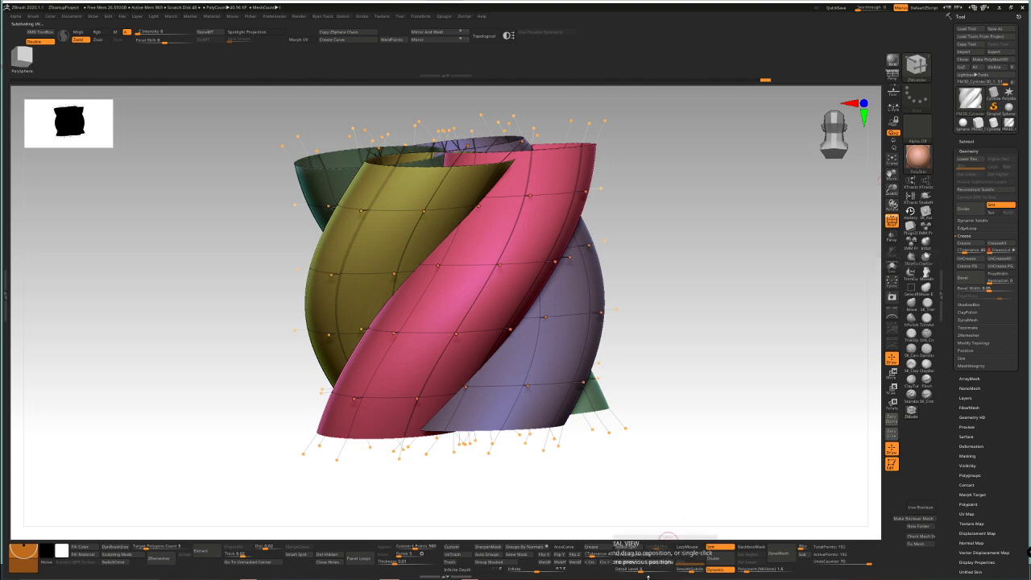
{"action": "left_click", "coordinate": [676, 575]}
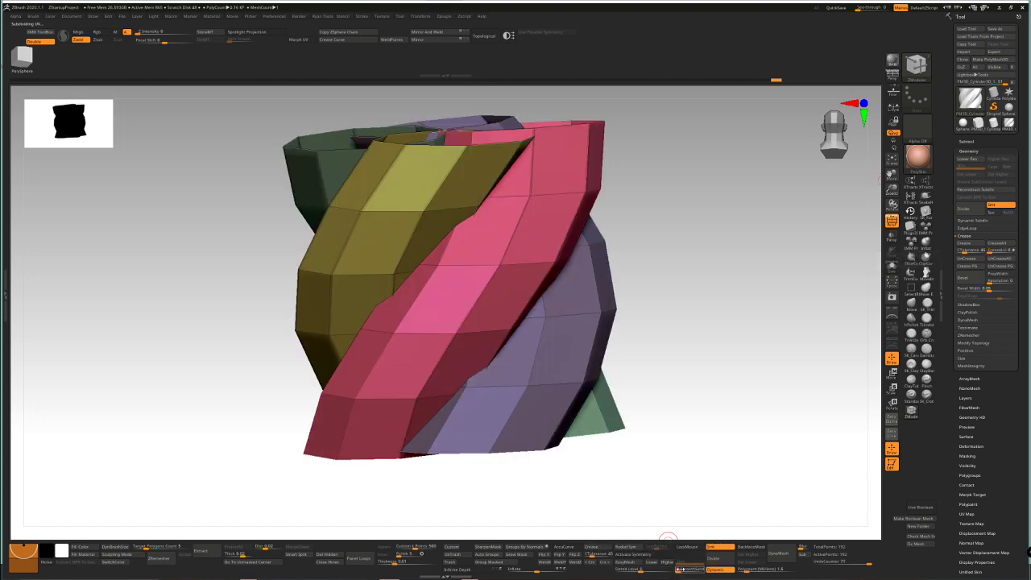
{"action": "left_click", "coordinate": [683, 572]}
{"action": "left_click_drag", "start_coordinate": [701, 522], "coordinate": [812, 371]}
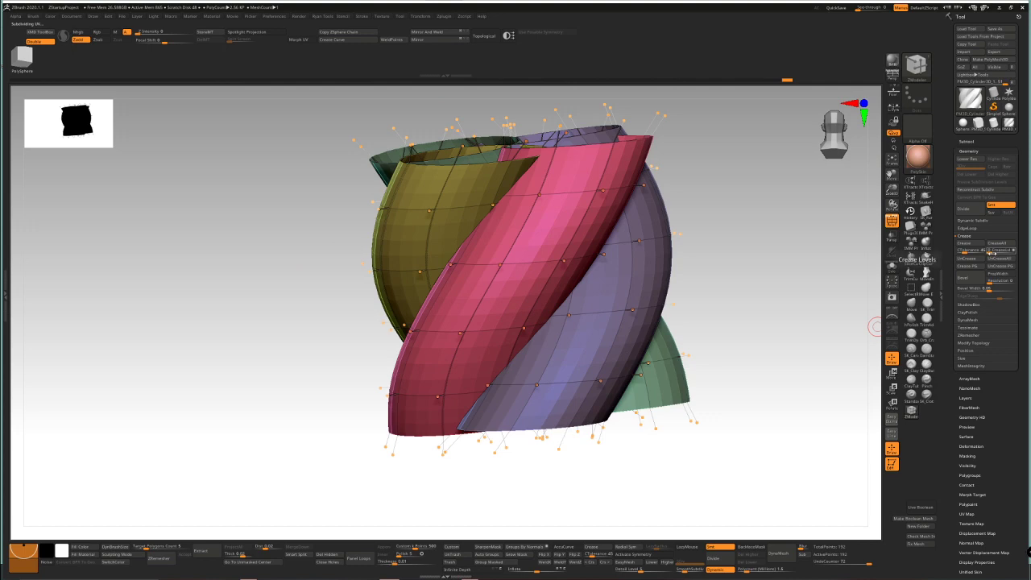
Set the CreaseLvl to 2 and restore the higher SmoothSubdiv smoothing on the strands
{"action": "type", "text": "2"}
{"action": "key", "text": "Return"}
{"action": "left_click_drag", "start_coordinate": [830, 354], "coordinate": [823, 358]}
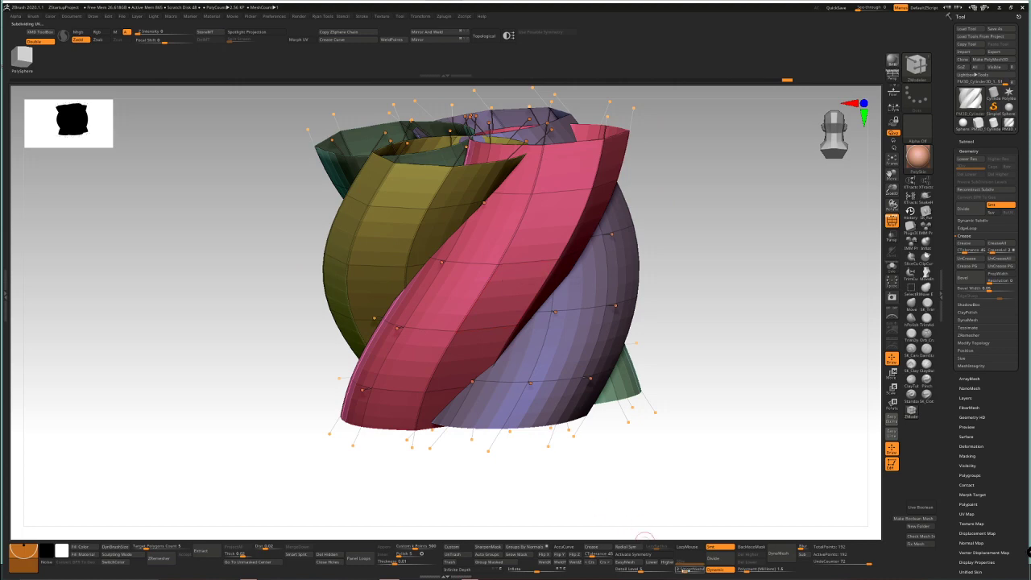
{"action": "left_click_drag", "start_coordinate": [690, 407], "coordinate": [741, 416]}
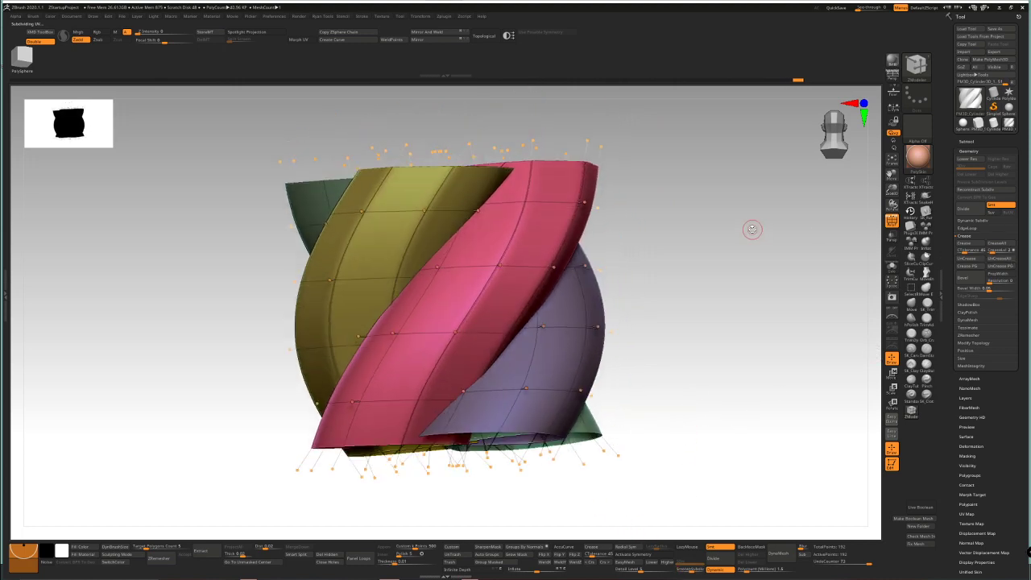
Crease a further lengthwise edge loop on each strand with the EdgeLoop Partial target, working around the model
{"action": "left_click_drag", "start_coordinate": [748, 219], "coordinate": [764, 225], "text": "shift"}
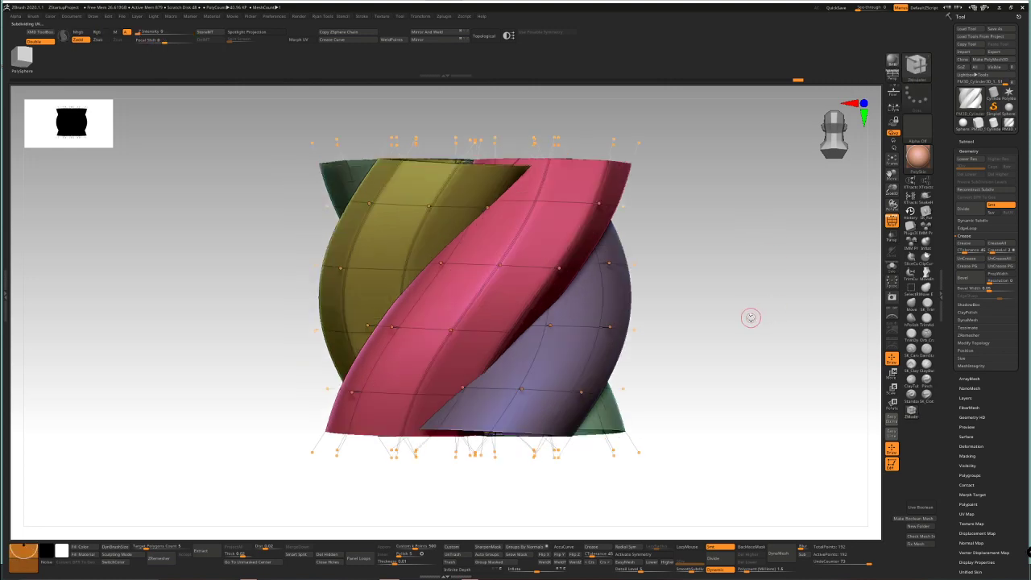
{"action": "left_click_drag", "start_coordinate": [749, 318], "coordinate": [660, 283]}
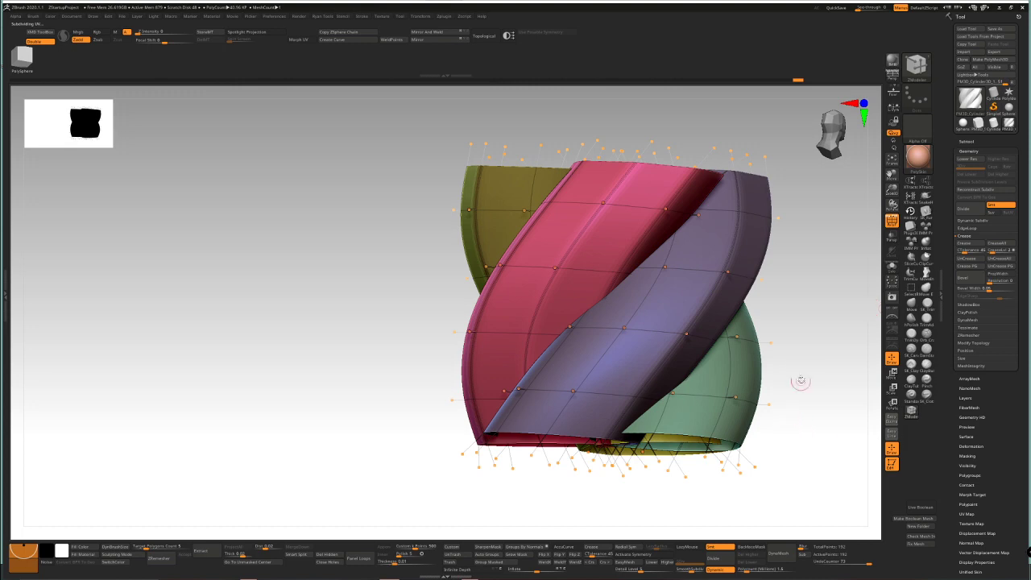
{"action": "left_click_drag", "start_coordinate": [800, 380], "coordinate": [765, 363]}
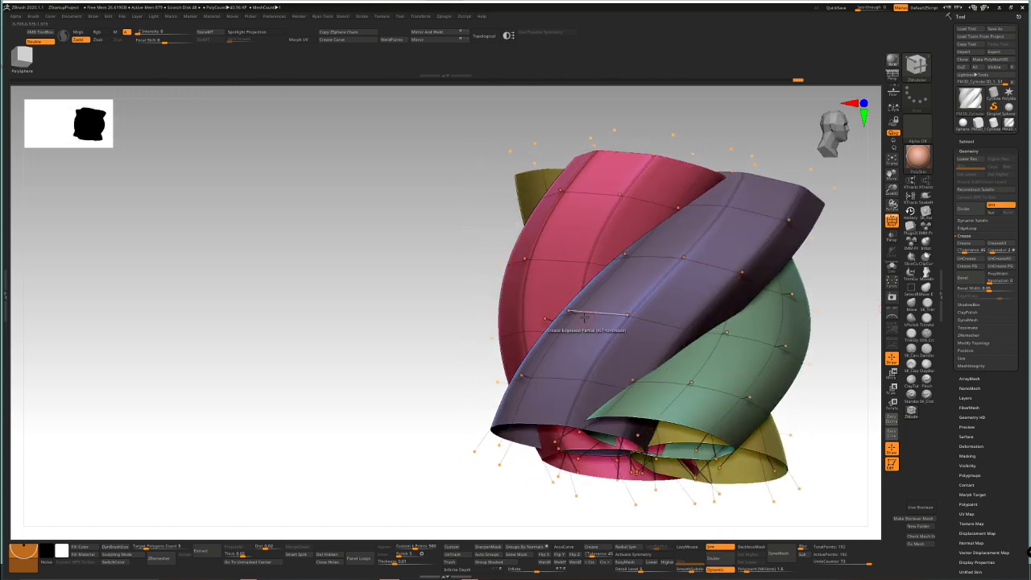
{"action": "left_click", "coordinate": [605, 284]}
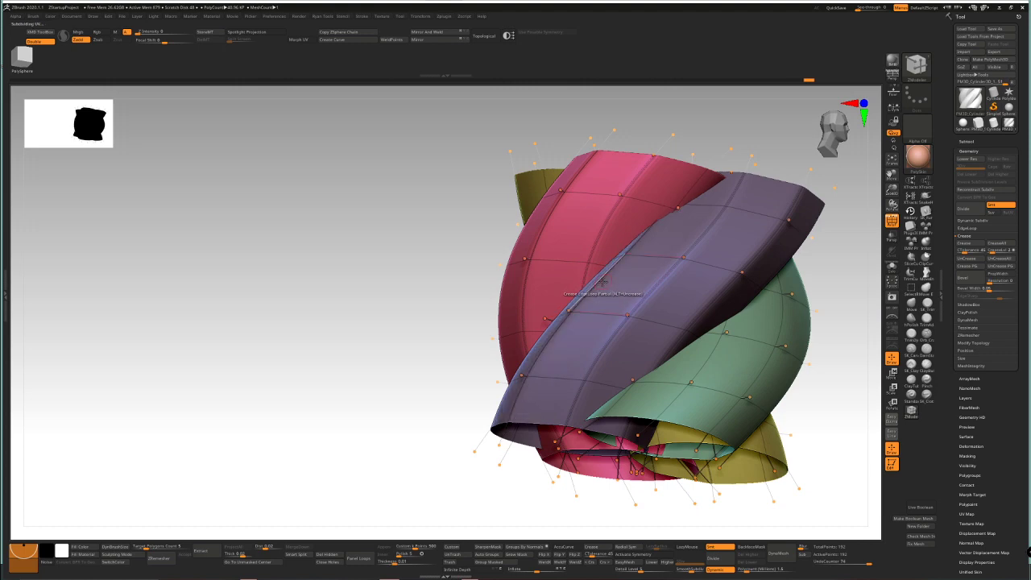
{"action": "right_click_drag", "start_coordinate": [642, 277], "coordinate": [697, 304]}
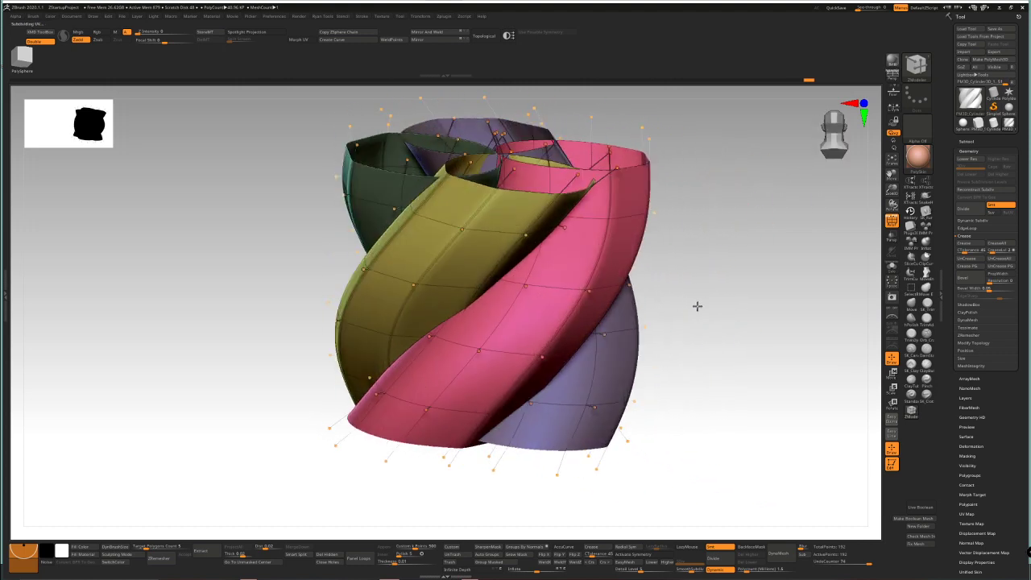
{"action": "left_click", "coordinate": [508, 310]}
{"action": "right_click_drag", "start_coordinate": [518, 304], "coordinate": [559, 322]}
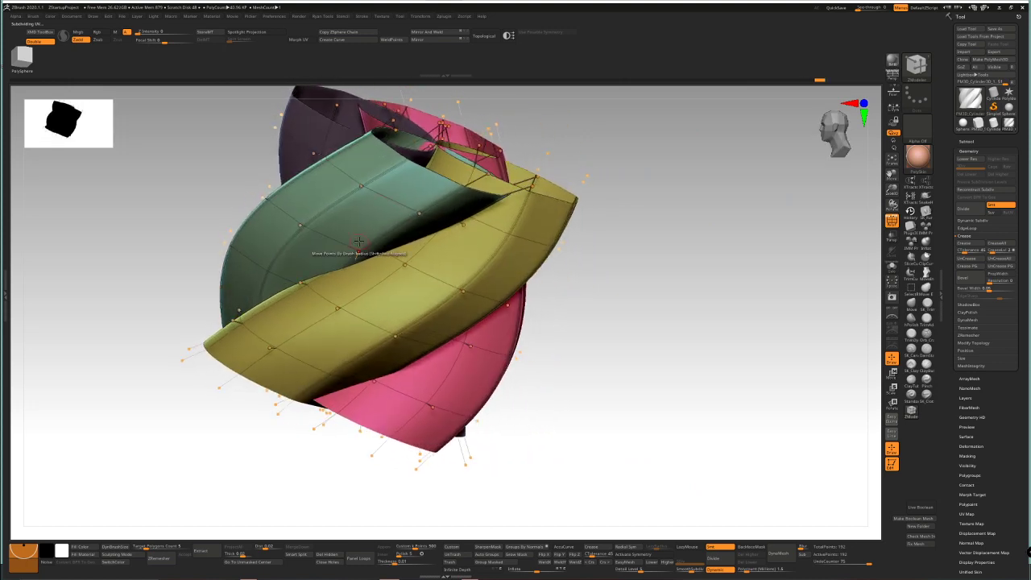
{"action": "left_click", "coordinate": [384, 276]}
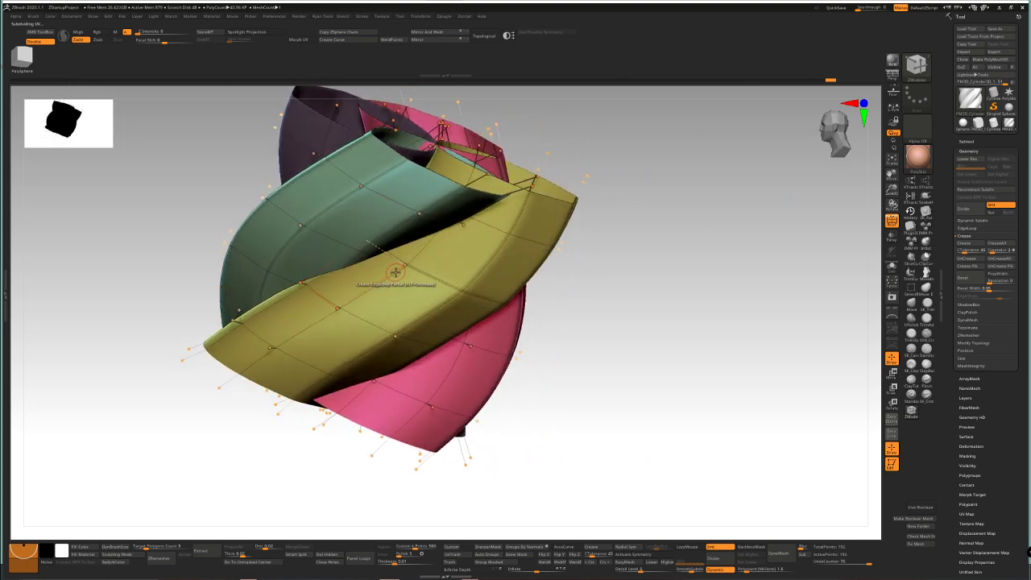
{"action": "mouse_move", "coordinate": [395, 274]}
{"action": "right_mouse_down"}
{"action": "mouse_move", "coordinate": [403, 276]}
{"action": "mouse_move", "coordinate": [381, 285]}
{"action": "mouse_move", "coordinate": [410, 315]}
{"action": "mouse_move", "coordinate": [297, 232]}
{"action": "mouse_move", "coordinate": [327, 261]}
{"action": "mouse_move", "coordinate": [455, 256]}
{"action": "right_mouse_up"}
{"action": "key", "text": "ctrl+z"}
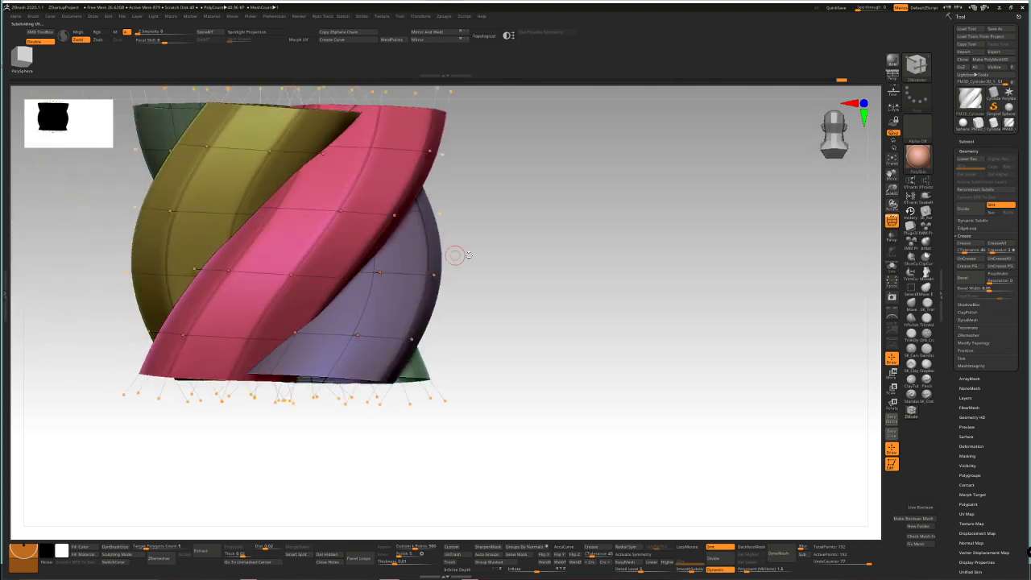
Turn off Dynamic Subdiv on the strands and align the low-poly form to a straight-on upright view
{"action": "right_click_drag", "start_coordinate": [557, 232], "coordinate": [711, 279], "text": "shift"}
{"action": "left_click", "coordinate": [731, 569]}
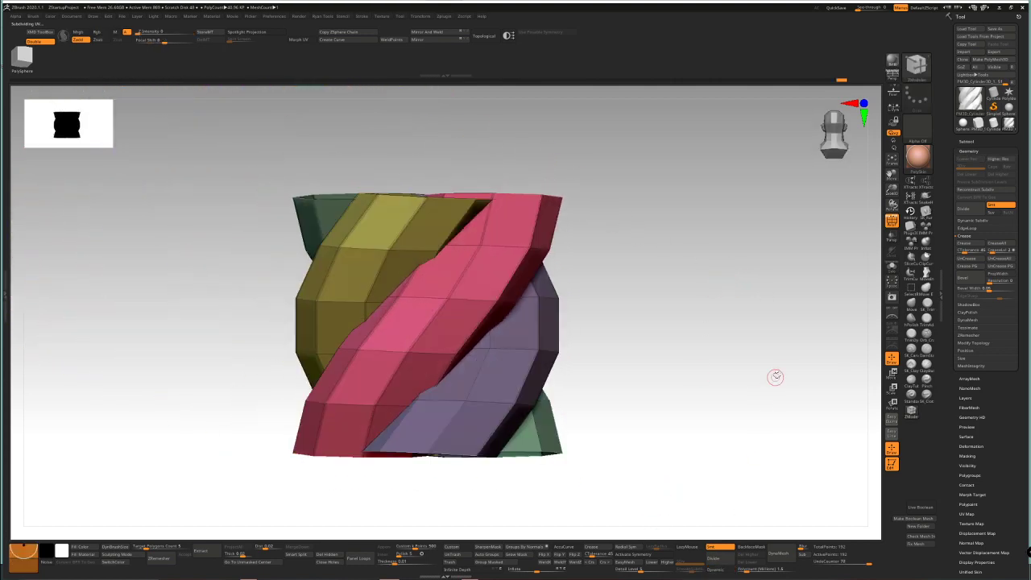
{"action": "right_click_drag", "start_coordinate": [776, 375], "coordinate": [736, 344]}
{"action": "key", "text": "w"}
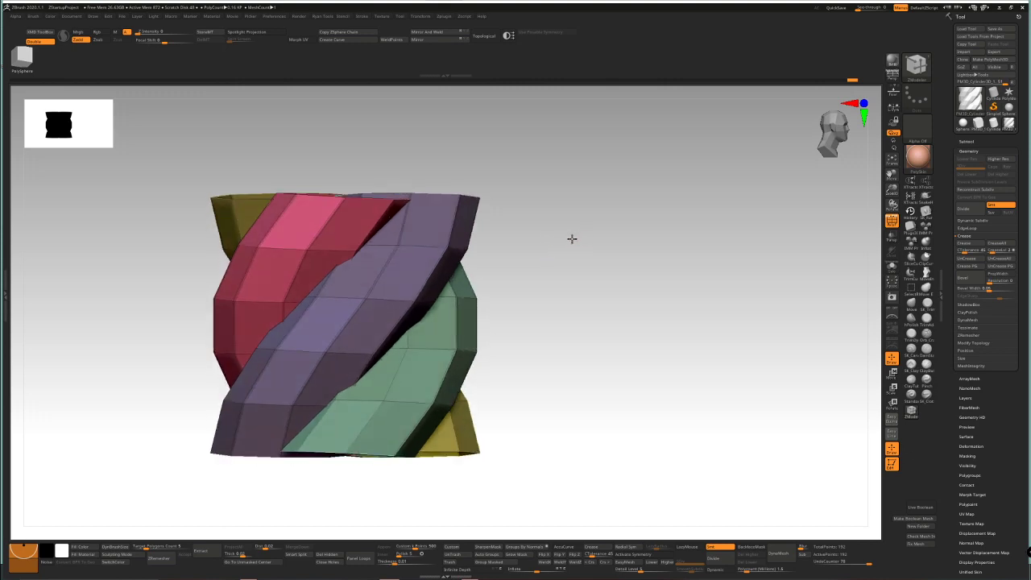
{"action": "left_click_drag", "start_coordinate": [572, 238], "coordinate": [683, 232]}
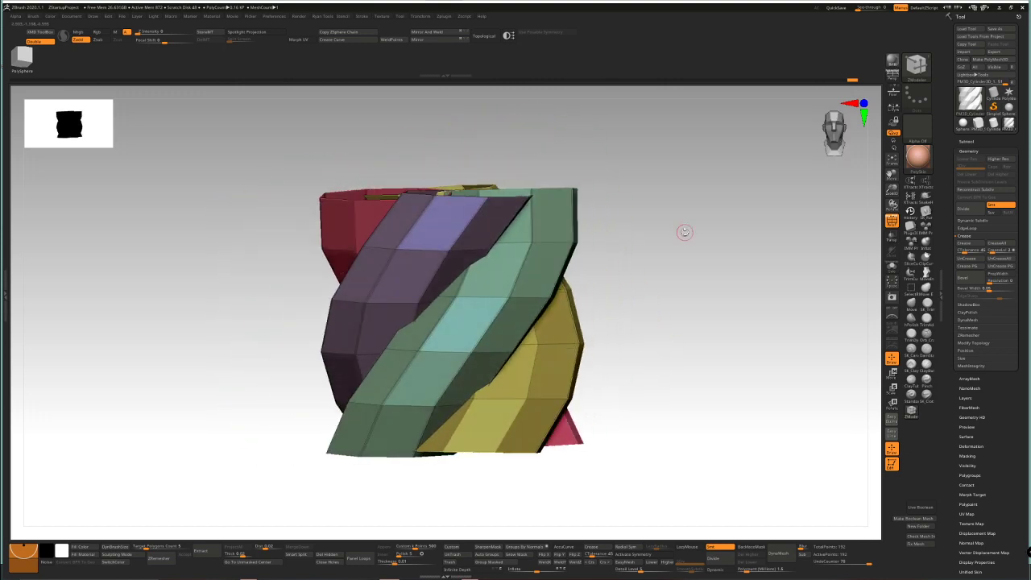
{"action": "left_click_drag", "start_coordinate": [767, 226], "coordinate": [765, 236], "text": "shift"}
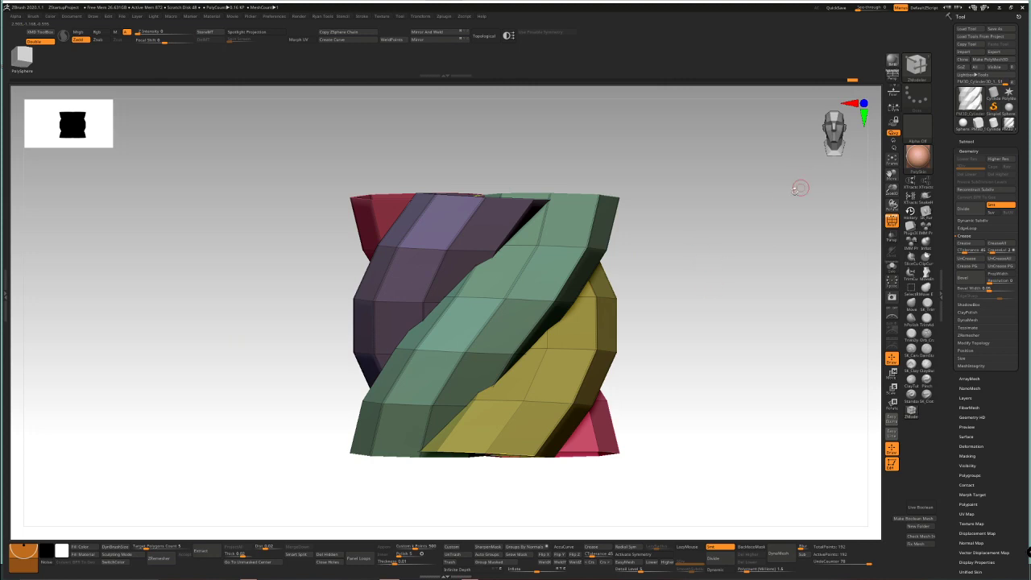
Check the open strand ends from above, and create a new InsertMesh brush from the strands in a straight-on view
{"action": "left_click_drag", "start_coordinate": [749, 269], "coordinate": [745, 303]}
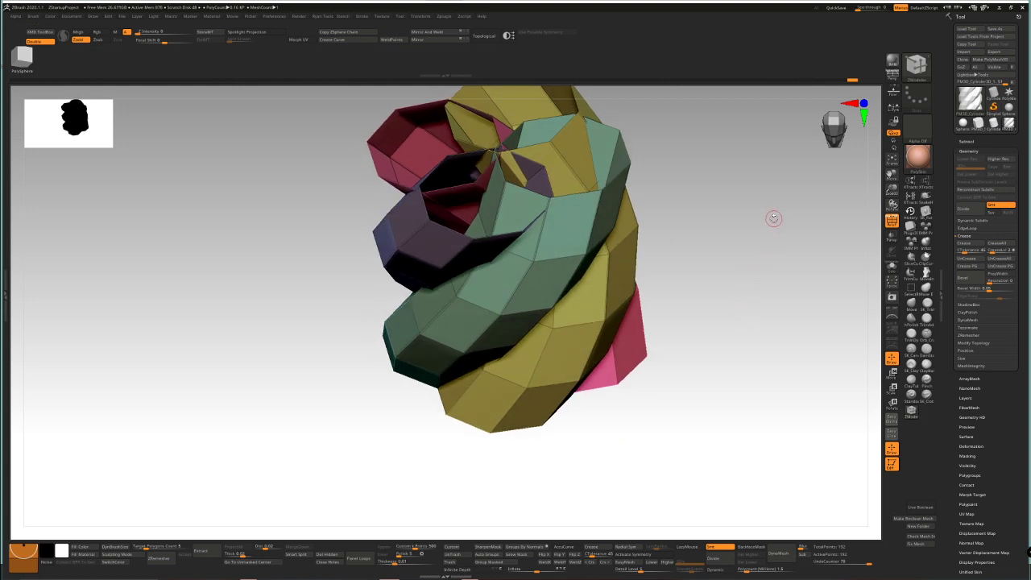
{"action": "left_click_drag", "start_coordinate": [750, 237], "coordinate": [656, 414]}
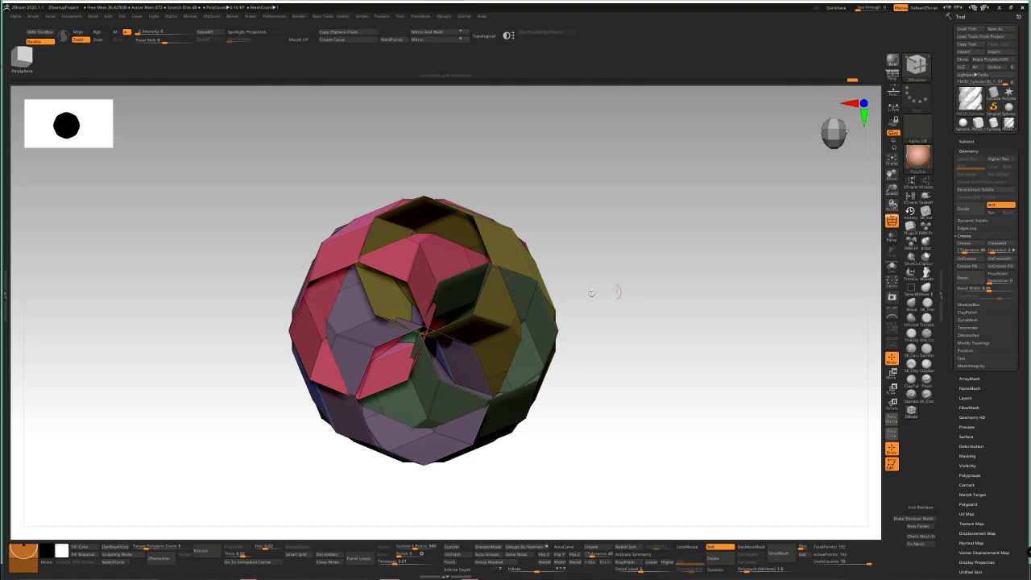
{"action": "left_click_drag", "start_coordinate": [575, 329], "coordinate": [621, 221]}
{"action": "mouse_move", "coordinate": [585, 410]}
{"action": "left_mouse_down", "text": "alt"}
{"action": "mouse_move", "coordinate": [584, 230]}
{"action": "mouse_move", "coordinate": [626, 274]}
{"action": "mouse_move", "coordinate": [637, 263]}
{"action": "mouse_move", "coordinate": [642, 327]}
{"action": "mouse_move", "coordinate": [662, 299]}
{"action": "mouse_move", "coordinate": [664, 447]}
{"action": "left_mouse_up", "text": "alt"}
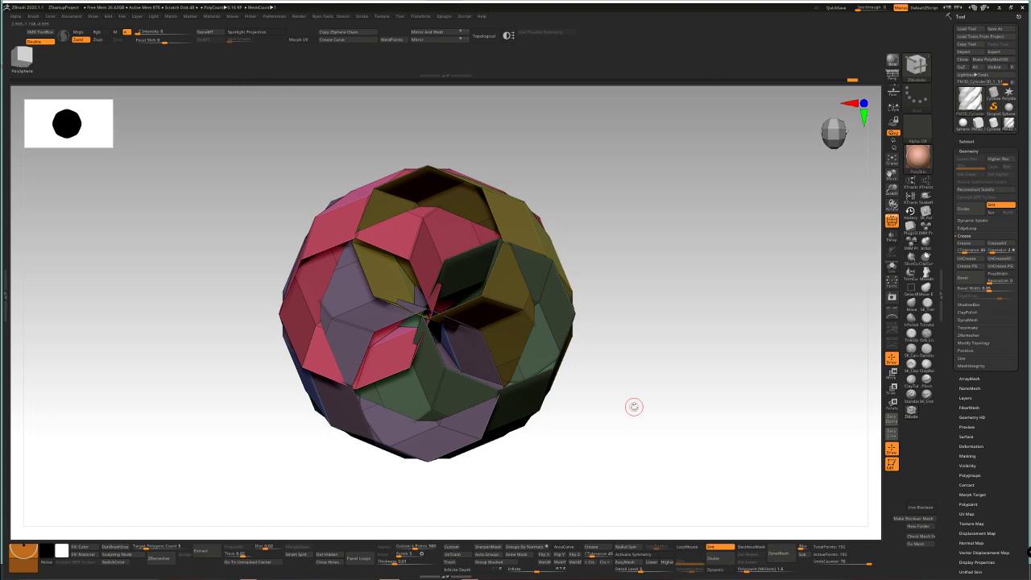
{"action": "left_click_drag", "start_coordinate": [634, 407], "coordinate": [686, 223]}
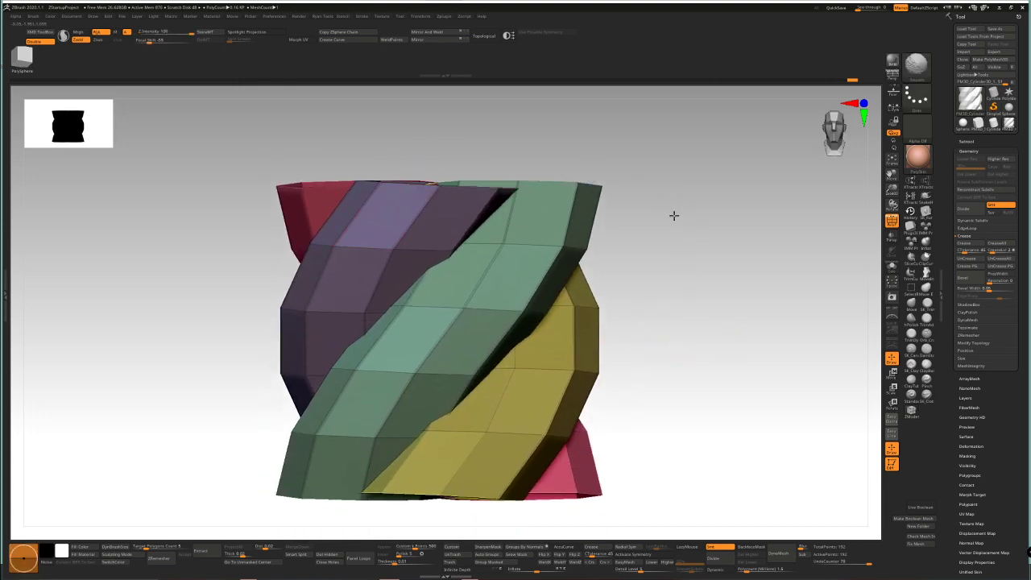
{"action": "key", "text": "b"}
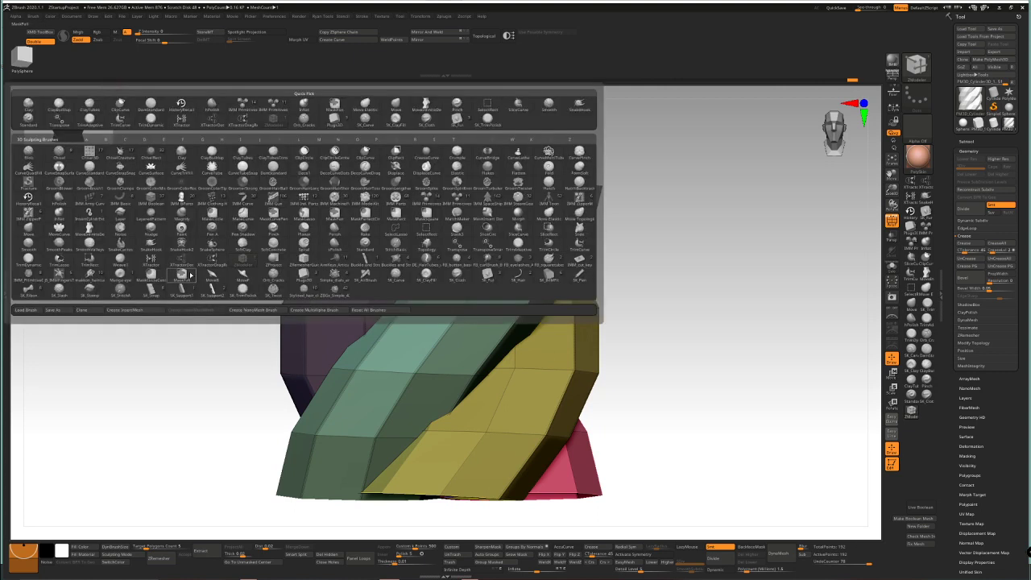
{"action": "left_click", "coordinate": [144, 310]}
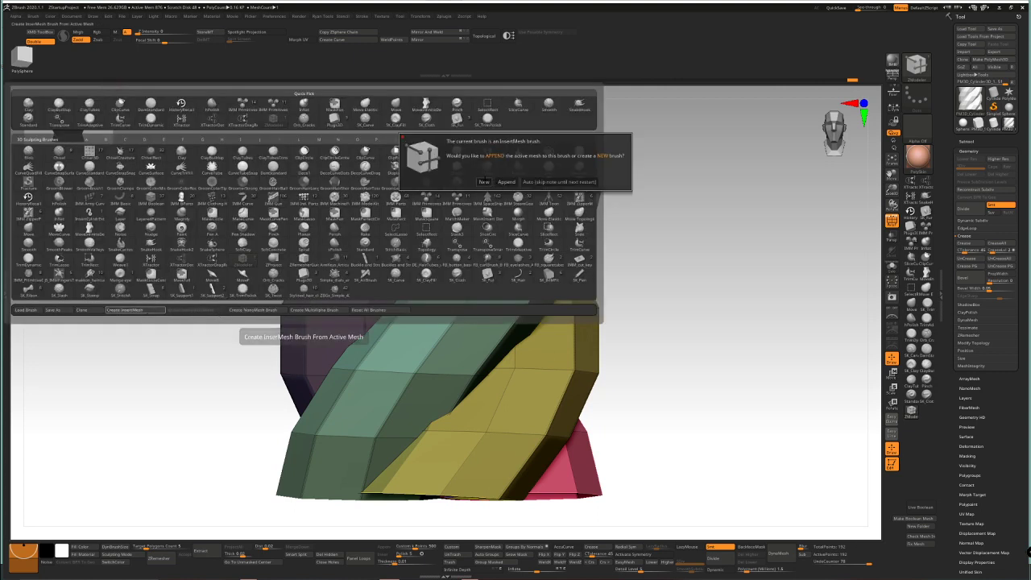
{"action": "left_click", "coordinate": [483, 181]}
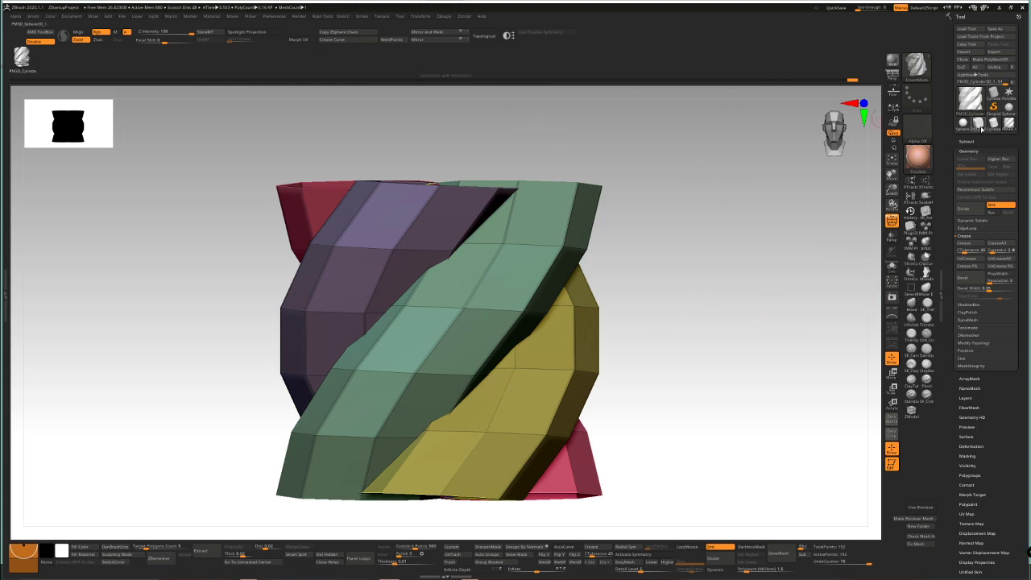
Convert the Sphere3D primitive to a PolyMesh3D and try a single insertion of the strand mesh on its surface
{"action": "left_click", "coordinate": [969, 123]}
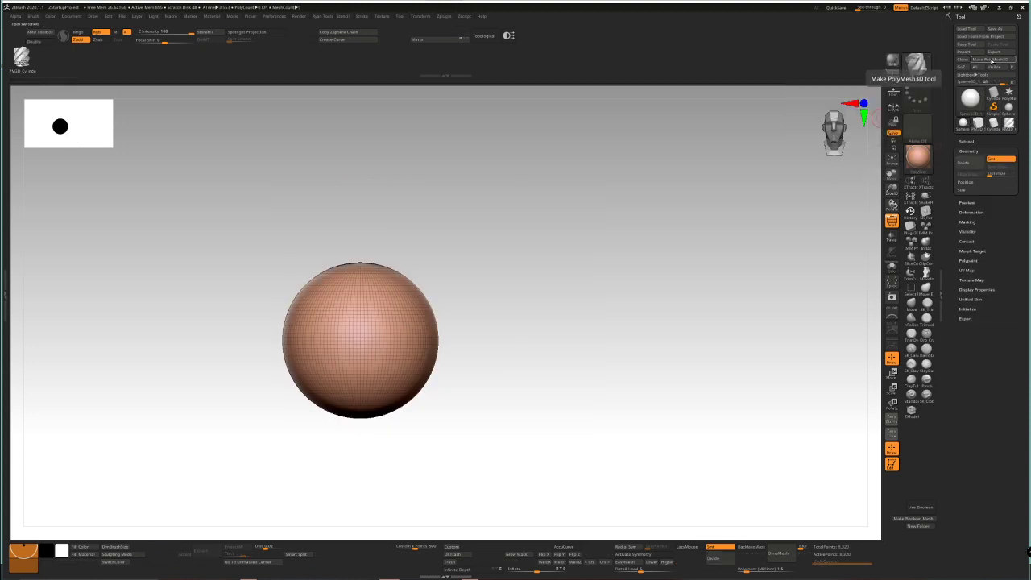
{"action": "left_click", "coordinate": [994, 58]}
{"action": "scroll", "coordinate": [331, 331], "scroll_direction": "up", "scroll_amount": 10}
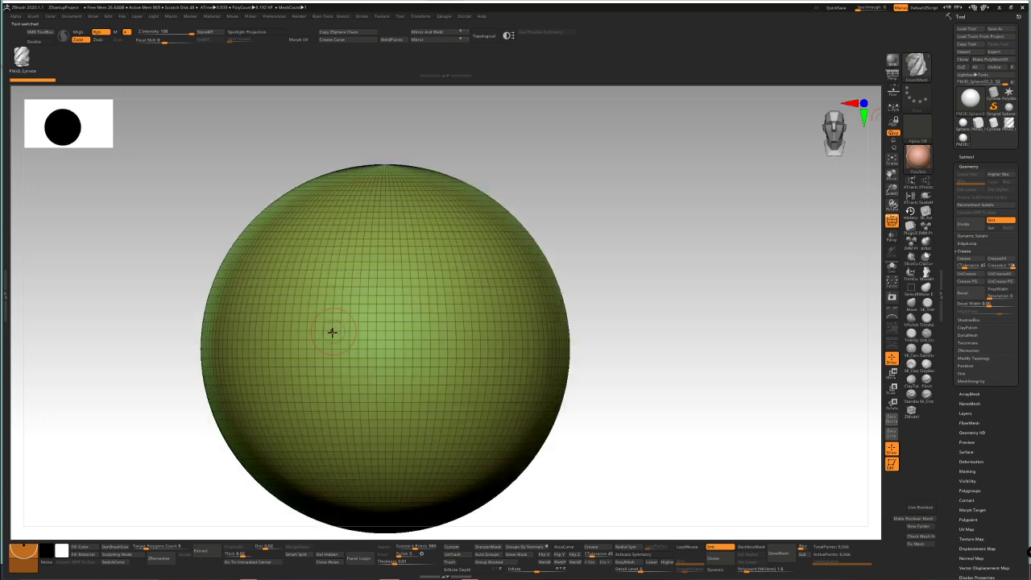
{"action": "left_click_drag", "start_coordinate": [437, 292], "coordinate": [442, 212]}
{"action": "key", "text": "ctrl+z"}
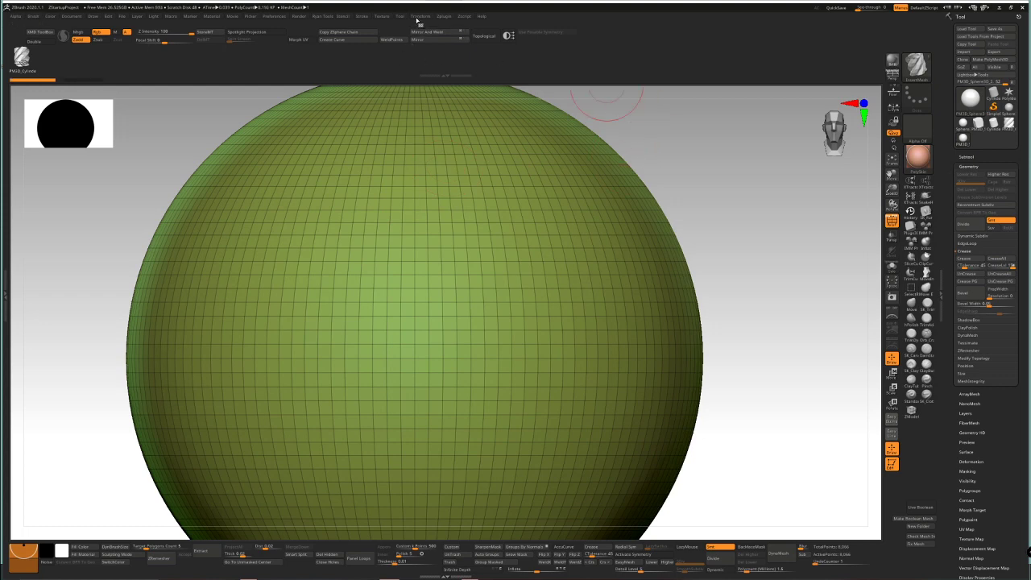
Enable Curve Mode in the stroke settings of the strand InsertMesh brush
{"action": "left_click", "coordinate": [365, 18]}
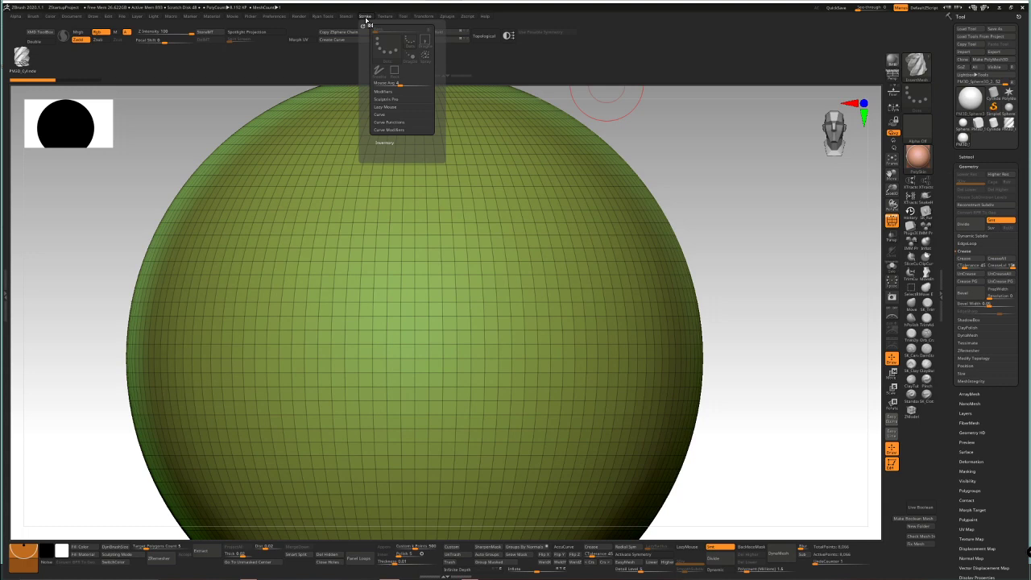
{"action": "left_click", "coordinate": [382, 117]}
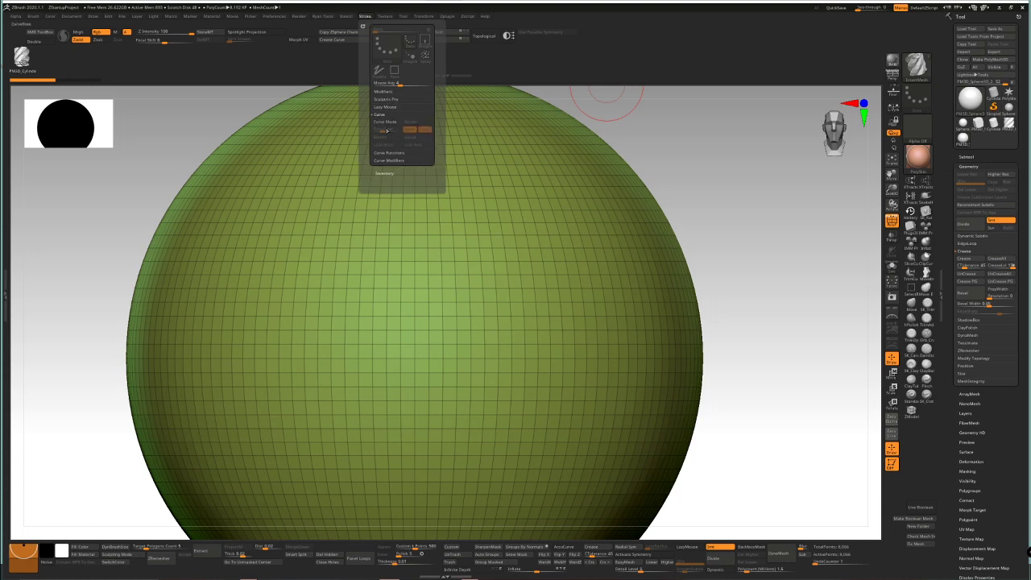
{"action": "left_click", "coordinate": [388, 123]}
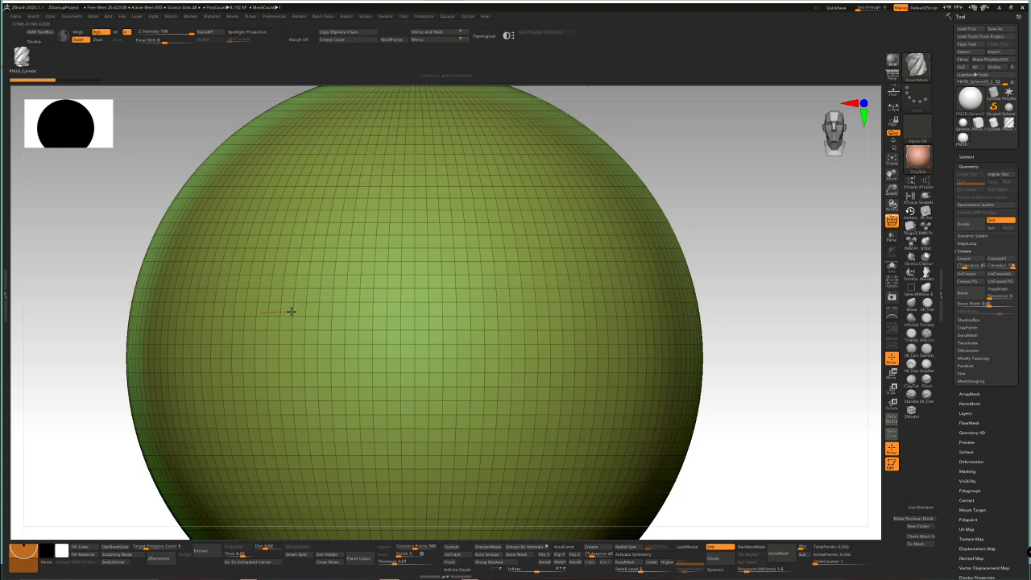
Try a curve of strand segments across the sphere and undo it
{"action": "left_click_drag", "start_coordinate": [291, 311], "coordinate": [613, 283]}
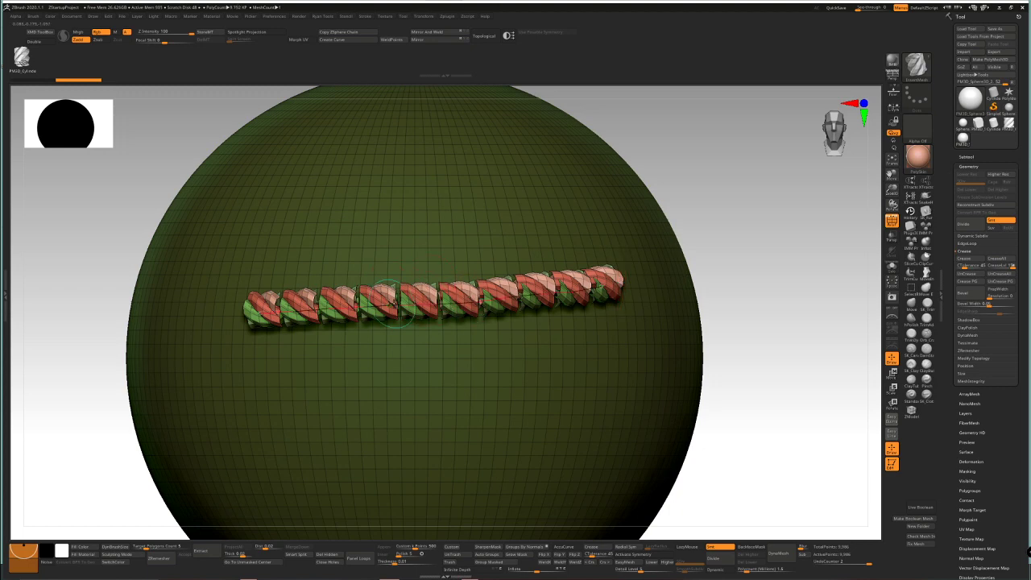
{"action": "key", "text": "ctrl+z"}
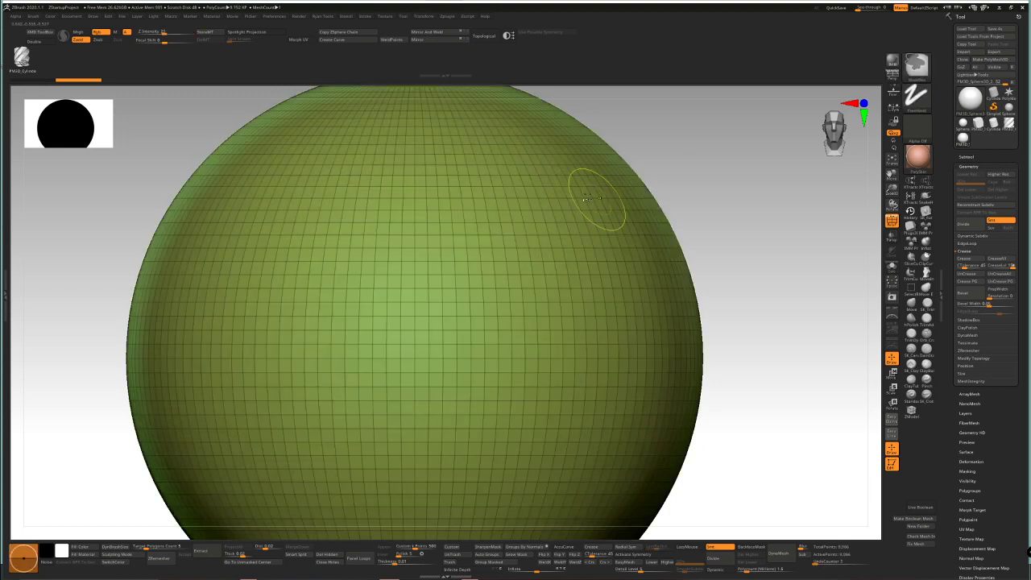
Turn on Weld Points in the brush modifiers and lay a continuous rope curve across the front of the sphere
{"action": "left_click", "coordinate": [33, 16]}
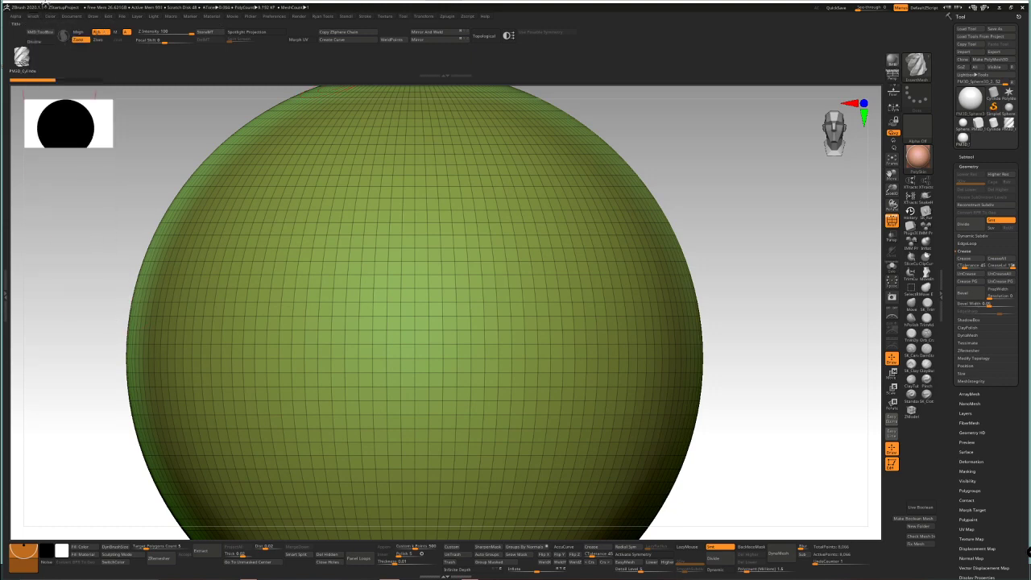
{"action": "left_click", "coordinate": [34, 17]}
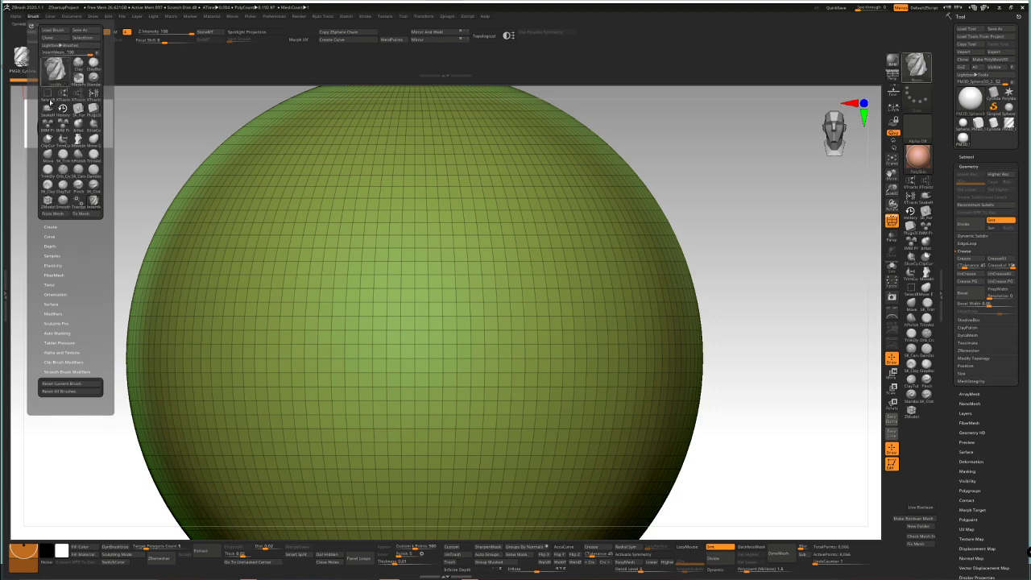
{"action": "left_click", "coordinate": [51, 314]}
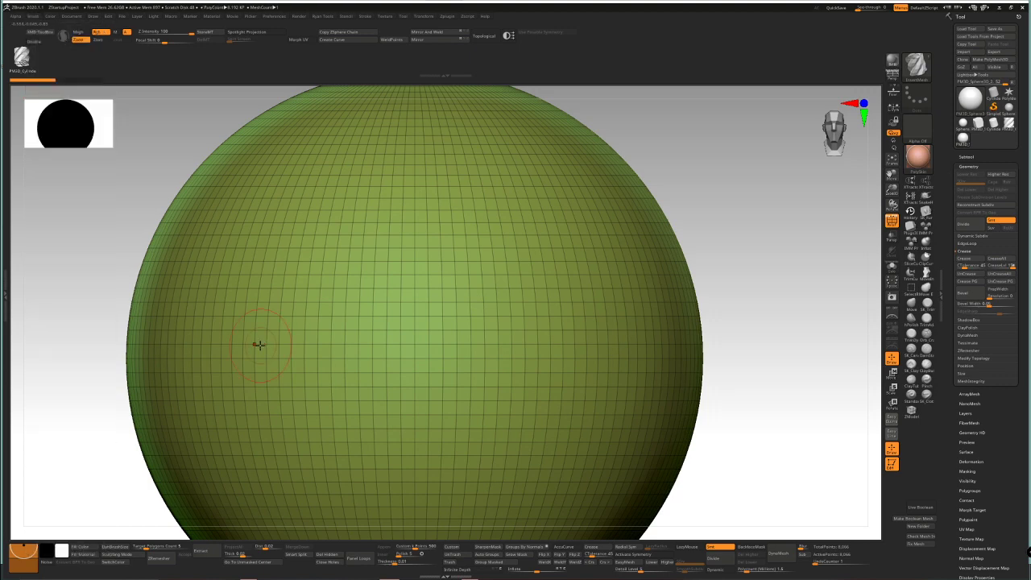
{"action": "left_click_drag", "start_coordinate": [258, 345], "coordinate": [698, 274]}
{"action": "mouse_move", "coordinate": [470, 386]}
{"action": "right_mouse_down"}
{"action": "mouse_move", "coordinate": [465, 317]}
{"action": "mouse_move", "coordinate": [463, 362]}
{"action": "mouse_move", "coordinate": [448, 288]}
{"action": "mouse_move", "coordinate": [467, 385]}
{"action": "mouse_move", "coordinate": [577, 347]}
{"action": "right_mouse_up"}
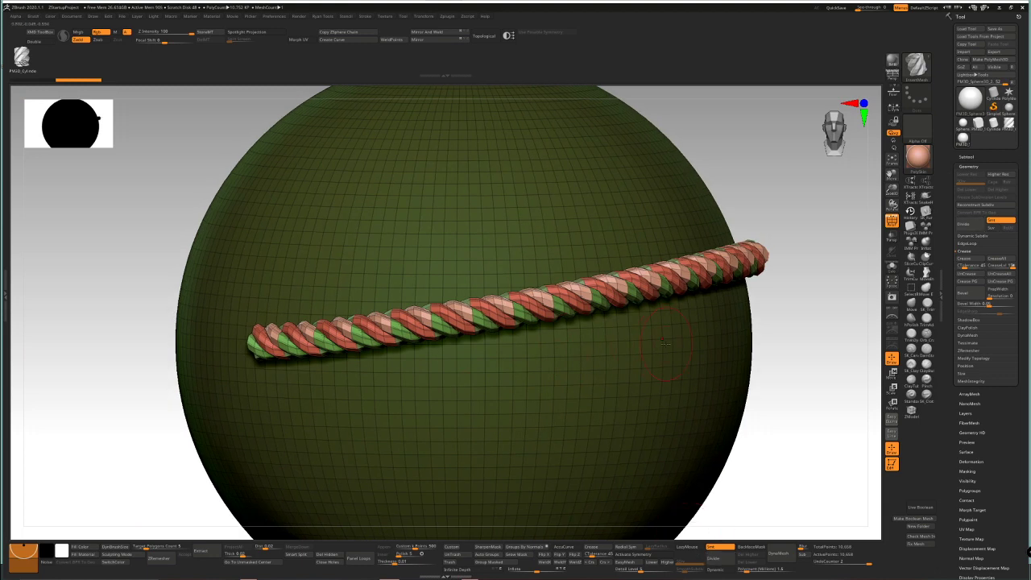
{"action": "right_click_drag", "start_coordinate": [664, 342], "coordinate": [655, 287]}
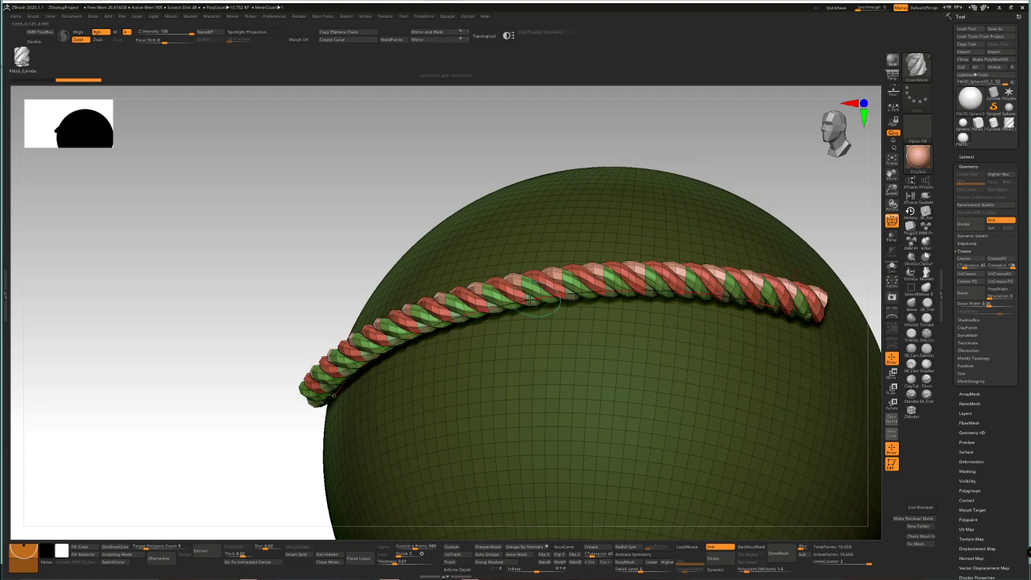
{"action": "right_click_drag", "start_coordinate": [537, 303], "coordinate": [498, 352]}
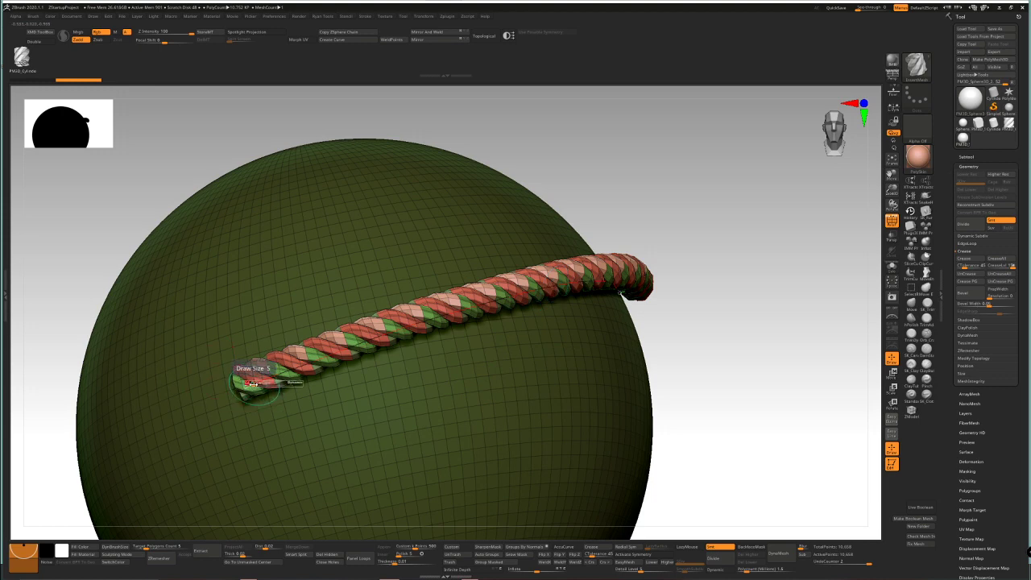
Vary the brush draw size and refresh the rope along its curve, making it thinner and then thick again
{"action": "left_click_drag", "start_coordinate": [254, 384], "coordinate": [259, 387]}
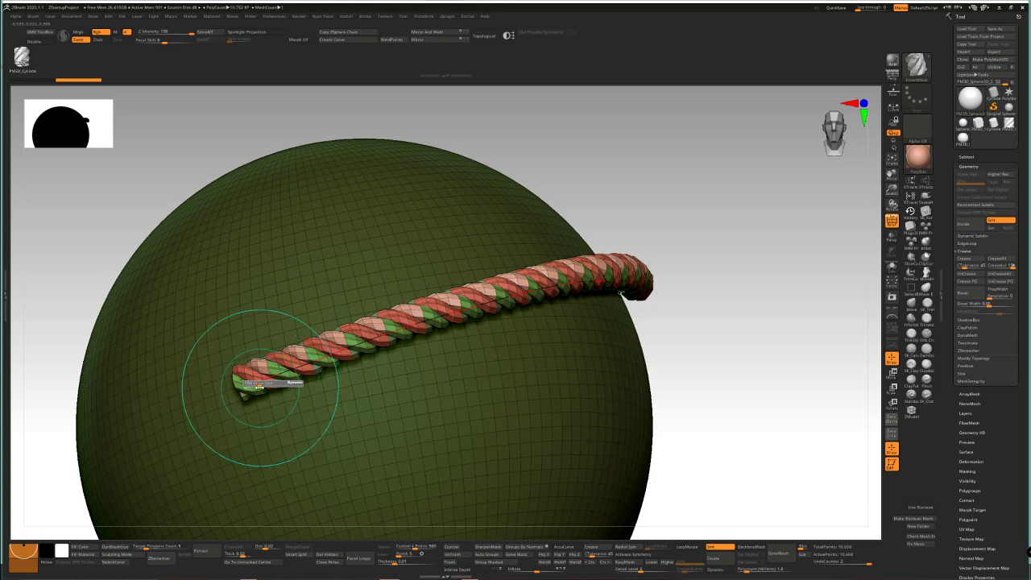
{"action": "mouse_move", "coordinate": [258, 388]}
{"action": "left_mouse_down"}
{"action": "mouse_move", "coordinate": [244, 398]}
{"action": "mouse_move", "coordinate": [268, 404]}
{"action": "mouse_move", "coordinate": [301, 343]}
{"action": "left_mouse_up"}
{"action": "key", "text": "s"}
{"action": "left_click", "coordinate": [268, 396]}
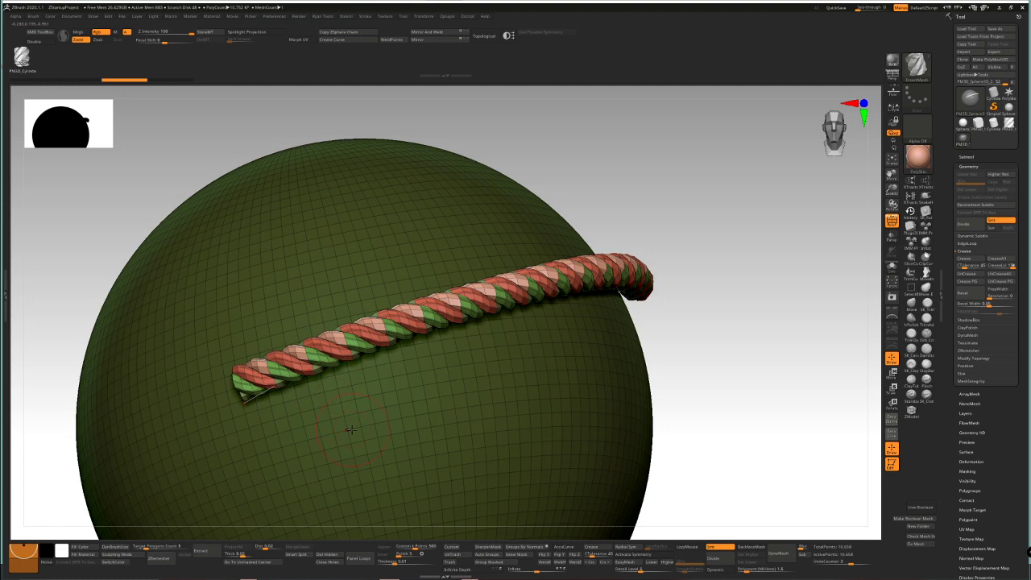
{"action": "key", "text": "s"}
{"action": "left_click", "coordinate": [264, 391]}
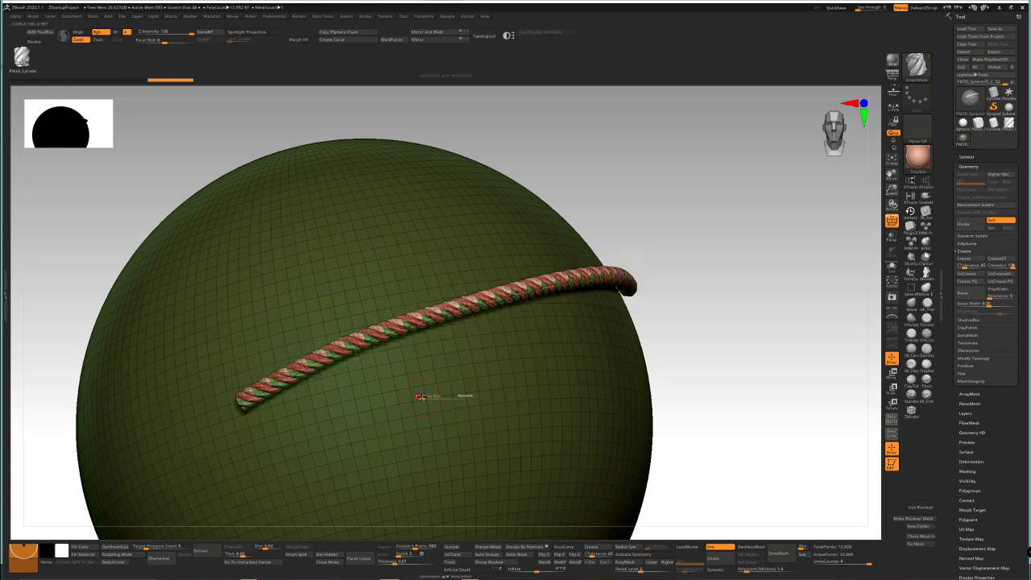
{"action": "key", "text": "s"}
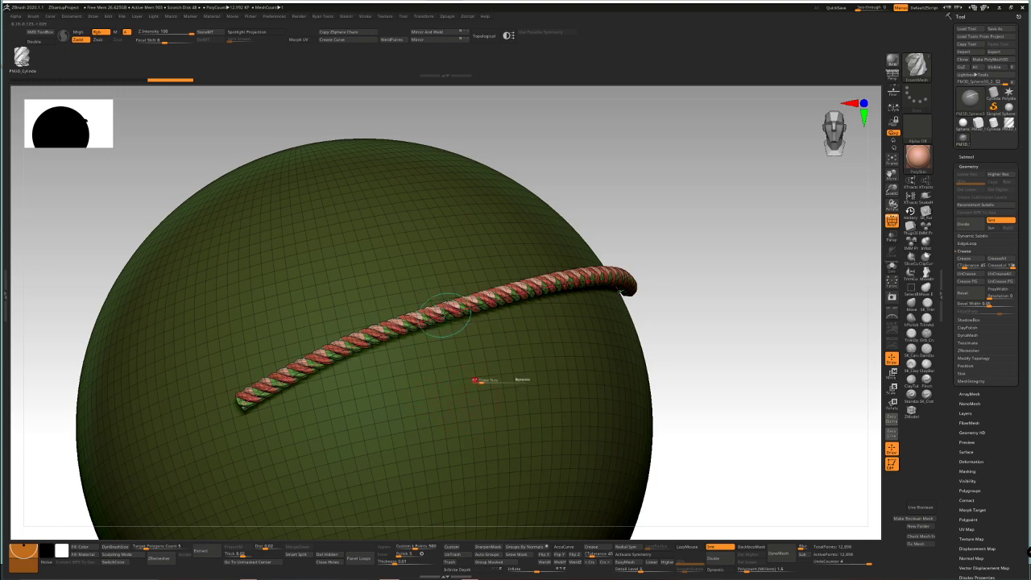
{"action": "left_click", "coordinate": [444, 313]}
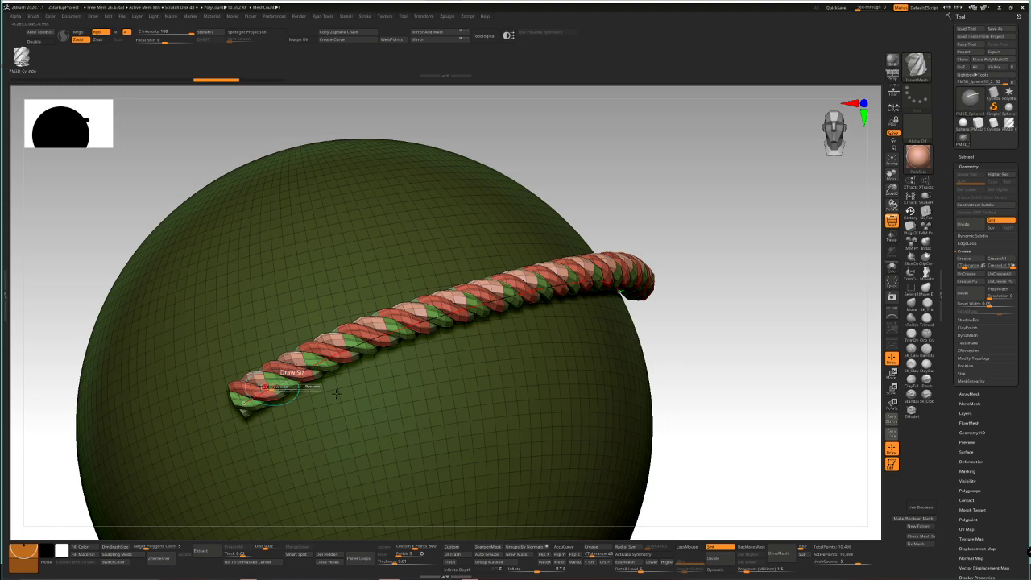
Turn on Dynamic Subdiv for the sphere and rope, and hide the polyframe display
{"action": "right_click_drag", "start_coordinate": [560, 383], "coordinate": [562, 360]}
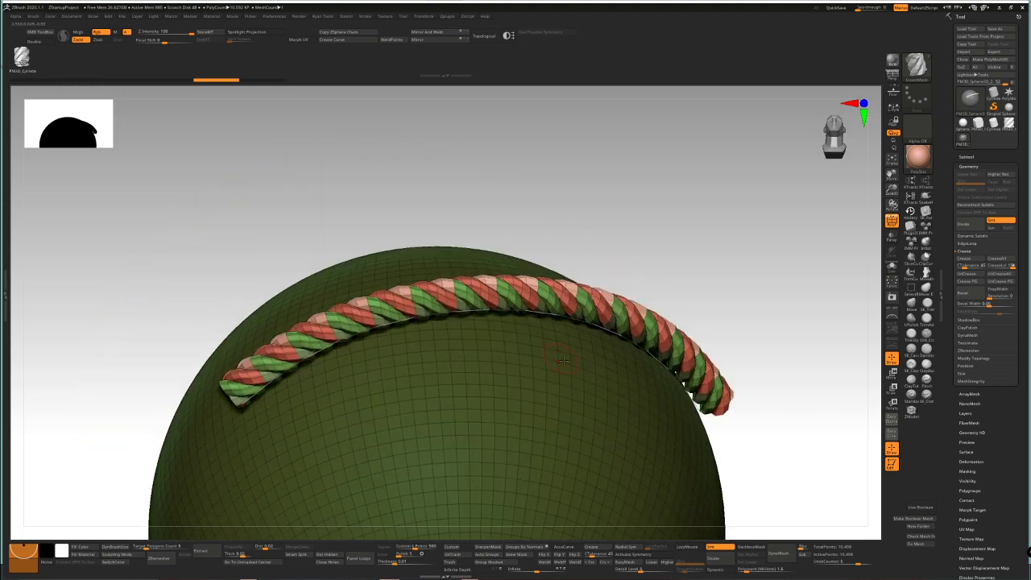
{"action": "left_click", "coordinate": [715, 569]}
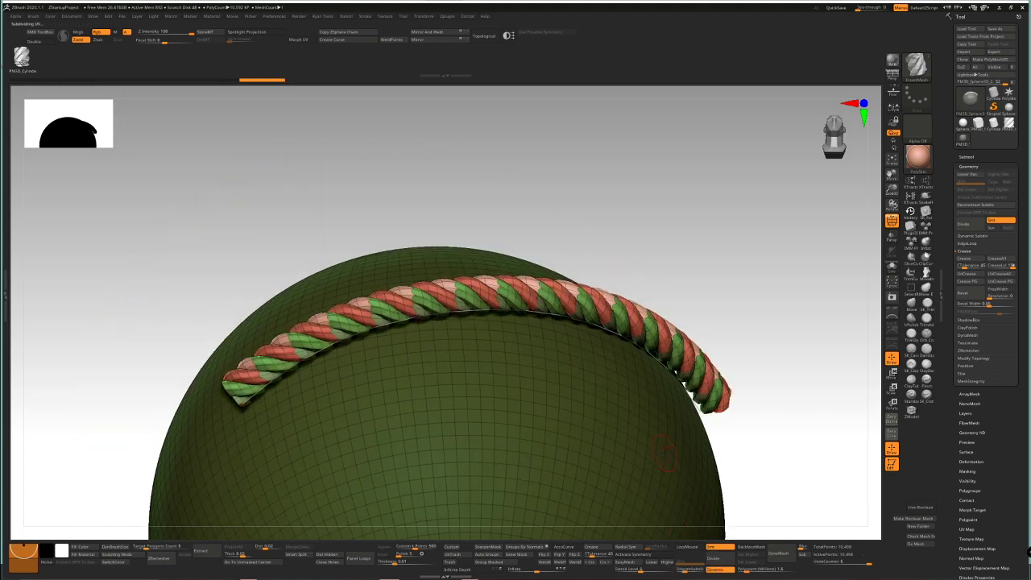
{"action": "left_click", "coordinate": [891, 220]}
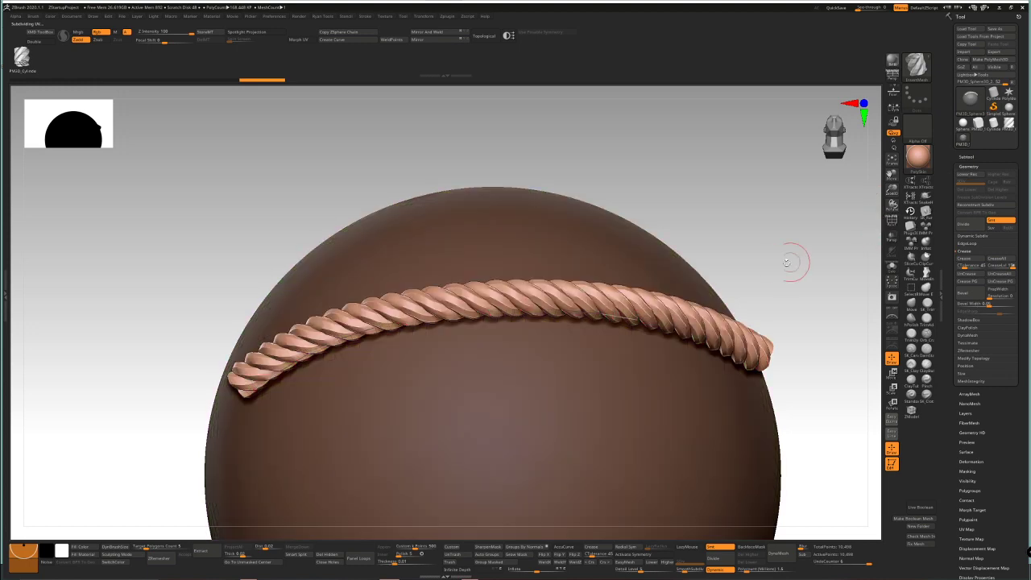
{"action": "left_click_drag", "start_coordinate": [789, 260], "coordinate": [776, 294]}
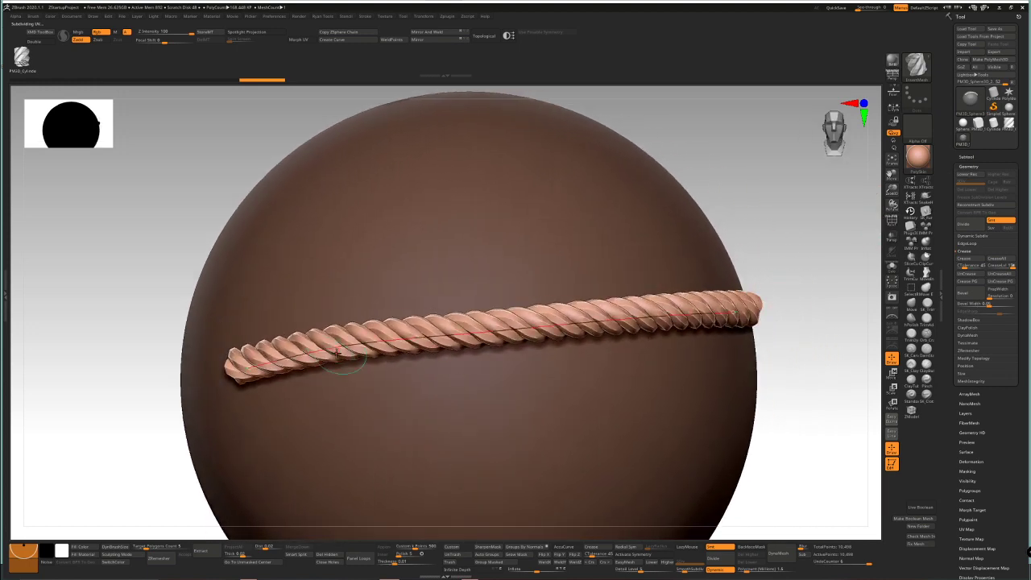
Raise the smooth subdivision level of the Dynamic Subdiv preview on the rope
{"action": "right_click_drag", "start_coordinate": [373, 375], "coordinate": [331, 342]}
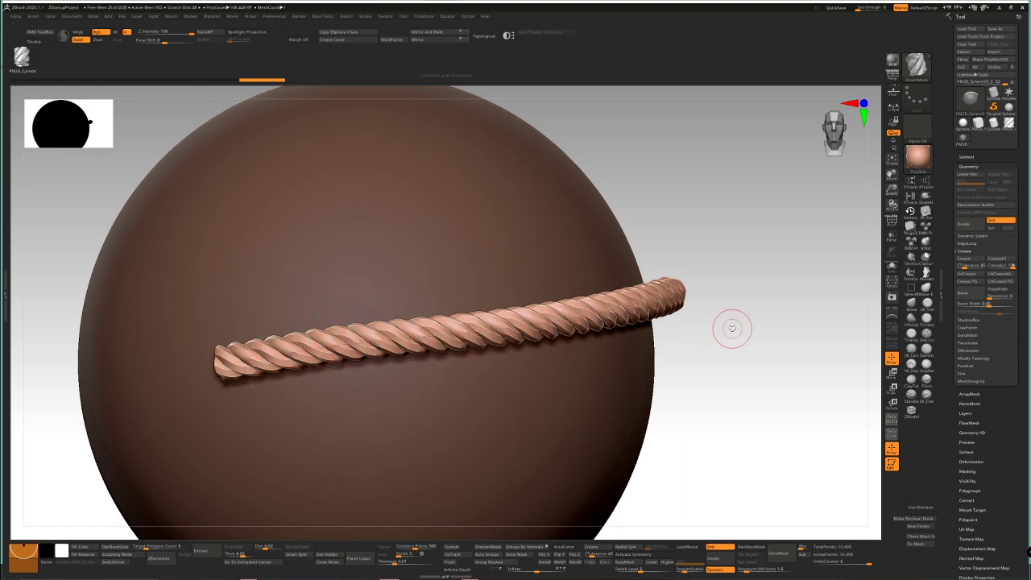
{"action": "right_click_drag", "start_coordinate": [731, 327], "coordinate": [715, 287]}
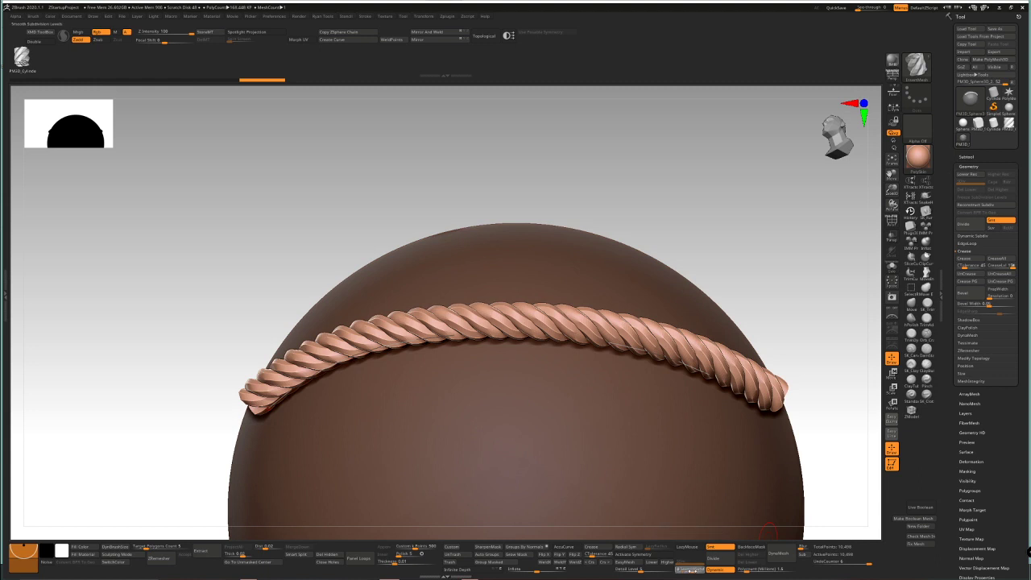
{"action": "left_click", "coordinate": [692, 570]}
{"action": "right_click_drag", "start_coordinate": [742, 432], "coordinate": [699, 471]}
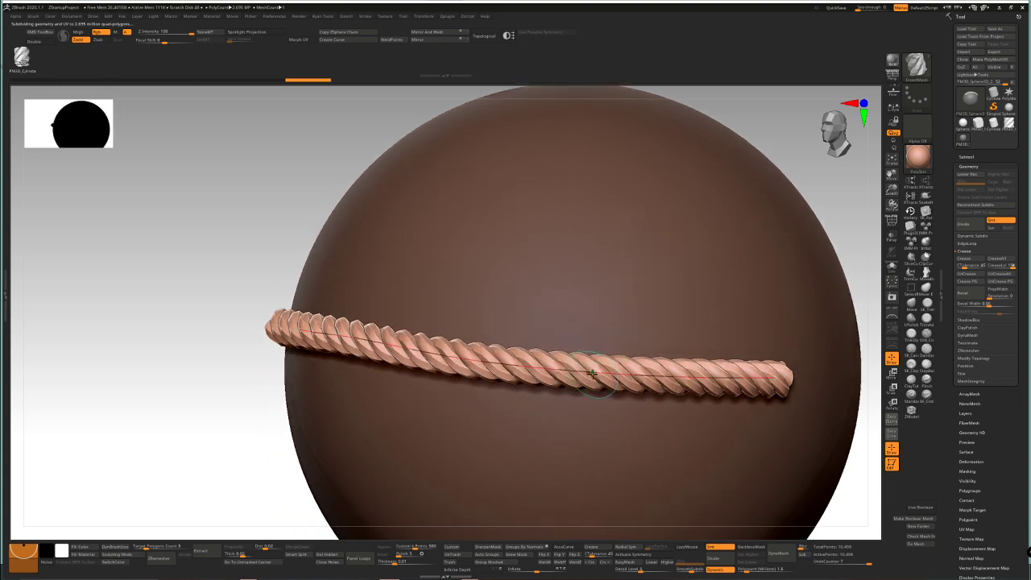
Switch to the original four-strand rope mesh, show its polyframe, and frame the segment in an upright side view
{"action": "left_click", "coordinate": [1009, 124]}
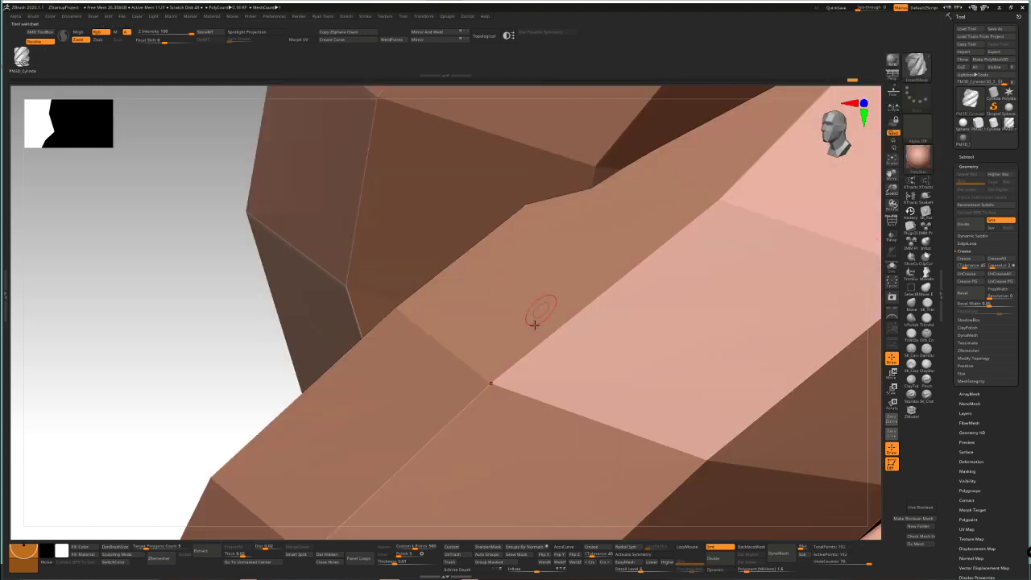
{"action": "right_click_drag", "start_coordinate": [535, 323], "coordinate": [878, 193], "text": "ctrl"}
{"action": "key", "text": "shift+f"}
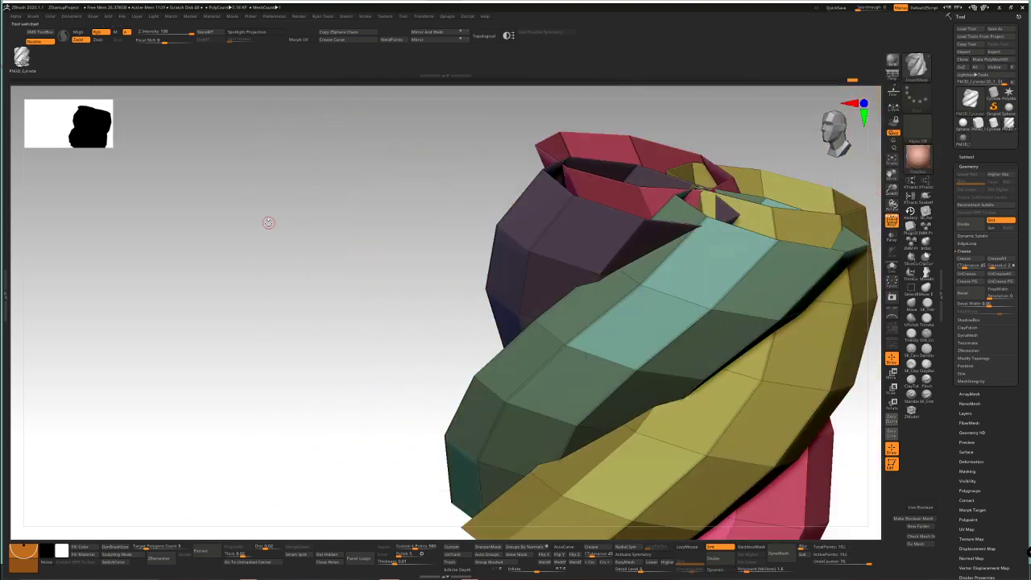
{"action": "left_click_drag", "start_coordinate": [266, 249], "coordinate": [272, 255], "text": "shift"}
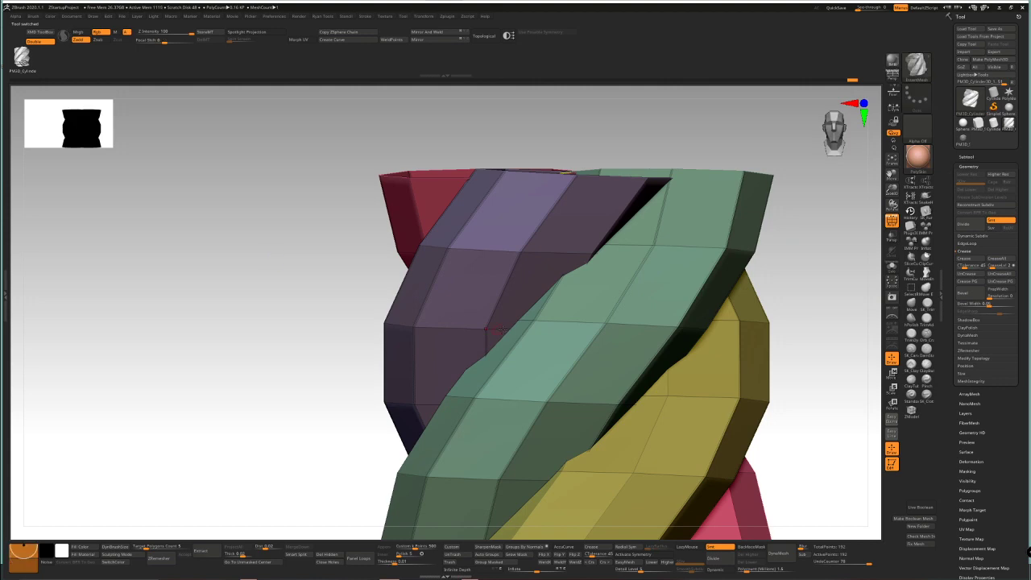
{"action": "left_click_drag", "start_coordinate": [811, 335], "coordinate": [731, 384]}
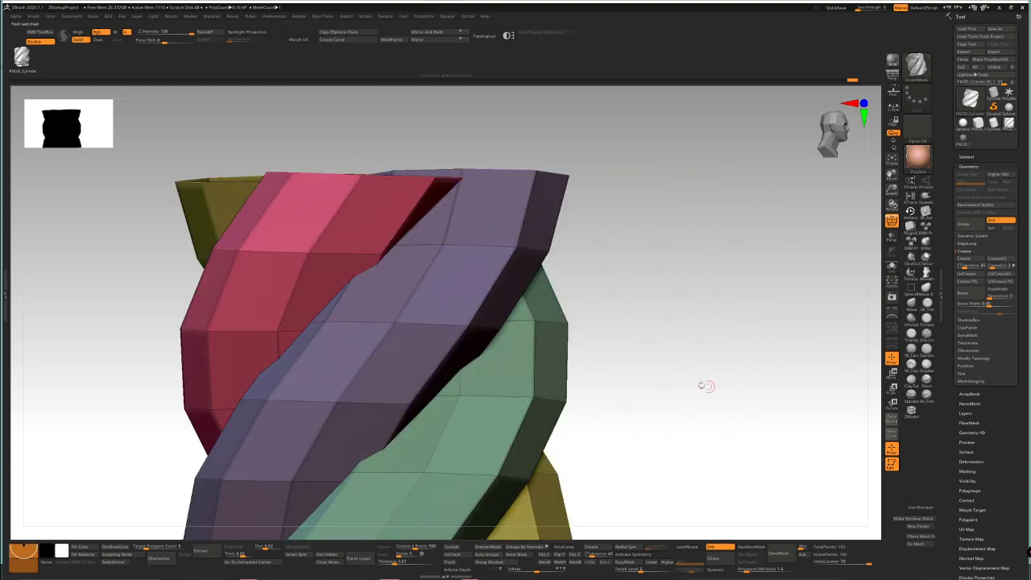
{"action": "key", "text": "f"}
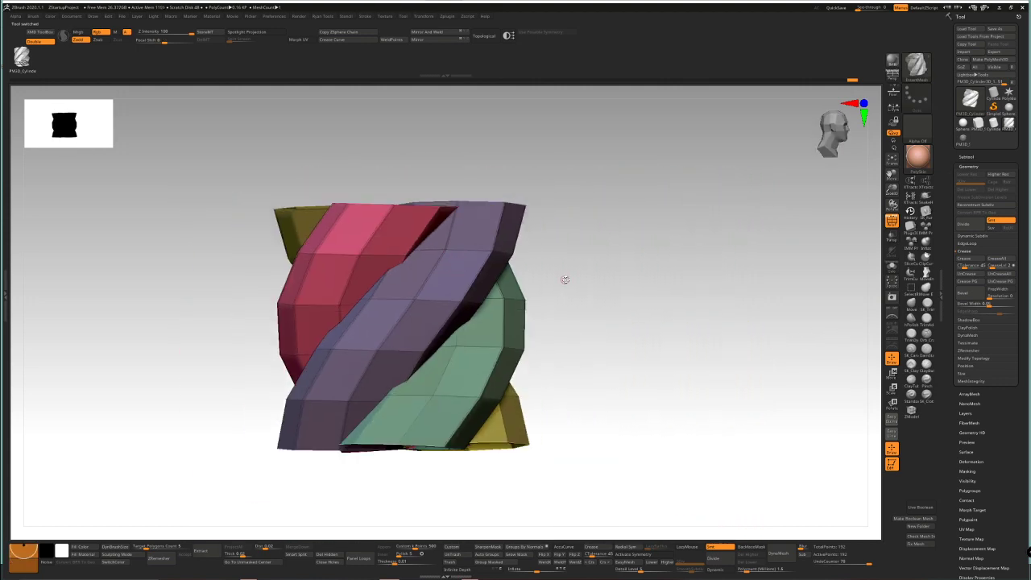
Select the ZModeler brush and use its edge crease action on the low-poly strands with Dynamic Subdiv off
{"action": "left_click", "coordinate": [724, 570]}
{"action": "left_click", "coordinate": [724, 570]}
{"action": "left_click", "coordinate": [911, 409]}
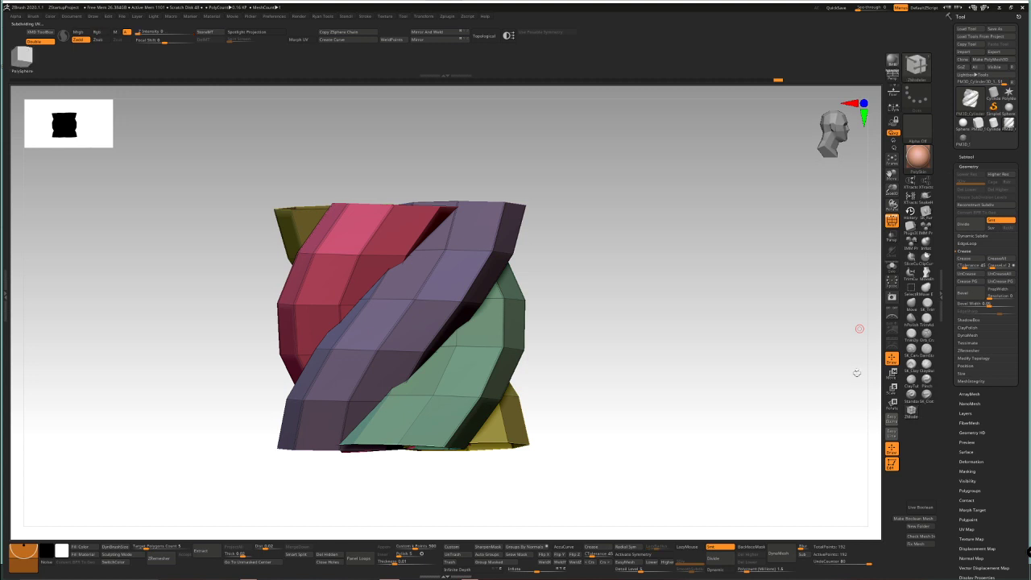
{"action": "left_click", "coordinate": [430, 225]}
{"action": "right_click_drag", "start_coordinate": [428, 225], "coordinate": [462, 239]}
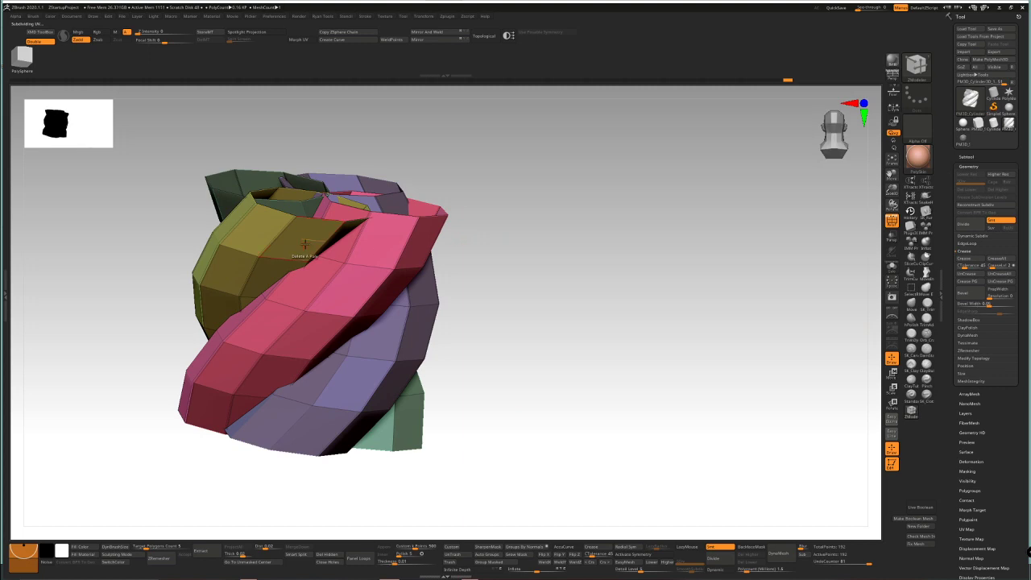
{"action": "right_click_drag", "start_coordinate": [305, 244], "coordinate": [364, 238]}
{"action": "right_click_drag", "start_coordinate": [244, 217], "coordinate": [412, 349]}
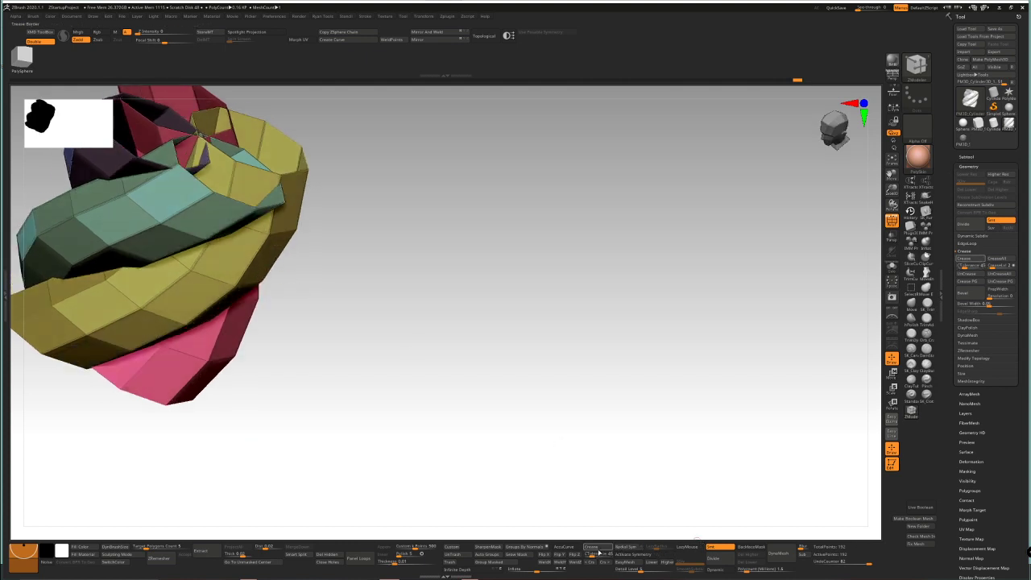
{"action": "right_click_drag", "start_coordinate": [598, 471], "coordinate": [572, 407]}
{"action": "right_click_drag", "start_coordinate": [498, 397], "coordinate": [660, 373], "text": "alt"}
Turn on Dynamic Subdiv for the rope and crease further lengthwise edge loops around its strands
{"action": "left_click", "coordinate": [719, 569]}
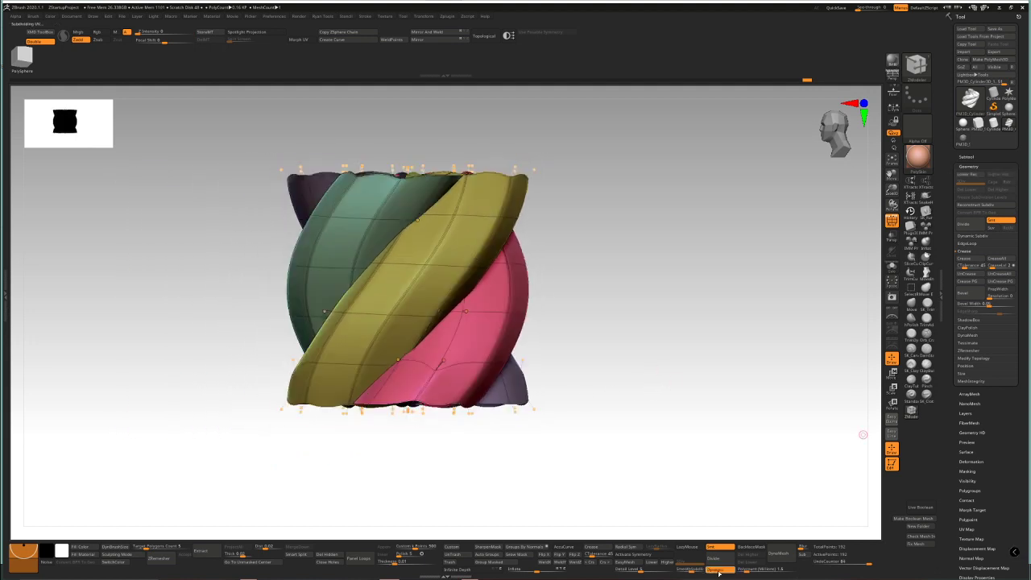
{"action": "right_click_drag", "start_coordinate": [641, 417], "coordinate": [634, 398]}
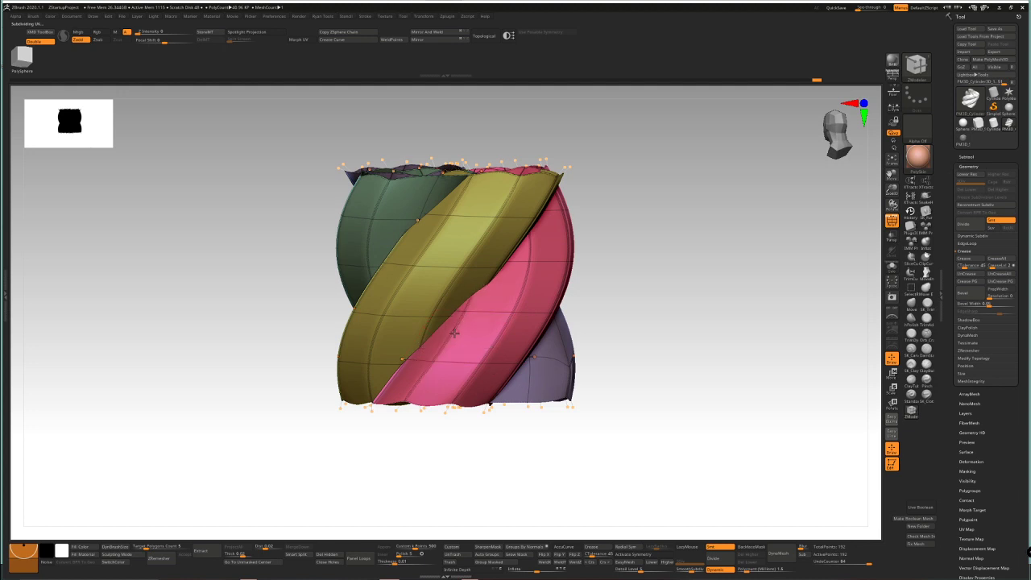
{"action": "left_click_drag", "start_coordinate": [685, 341], "coordinate": [575, 407]}
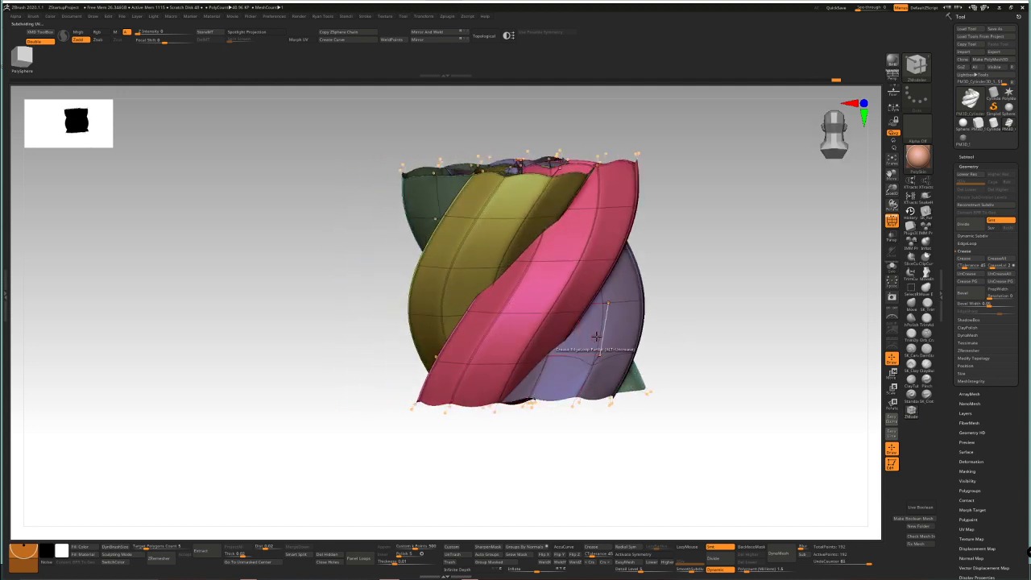
{"action": "left_click_drag", "start_coordinate": [769, 340], "coordinate": [686, 347]}
{"action": "left_click", "coordinate": [689, 359]}
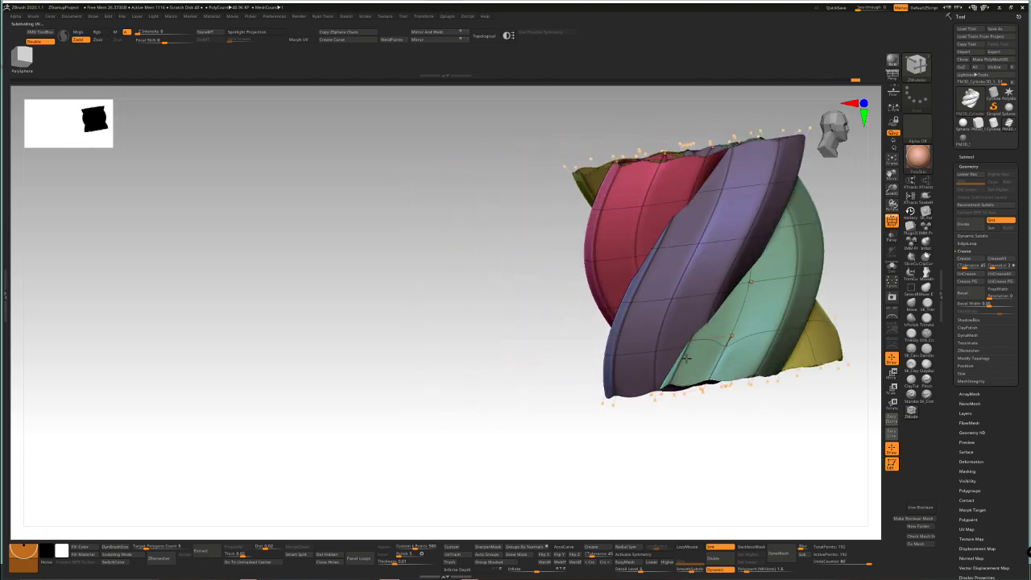
{"action": "right_click_drag", "start_coordinate": [745, 346], "coordinate": [698, 341]}
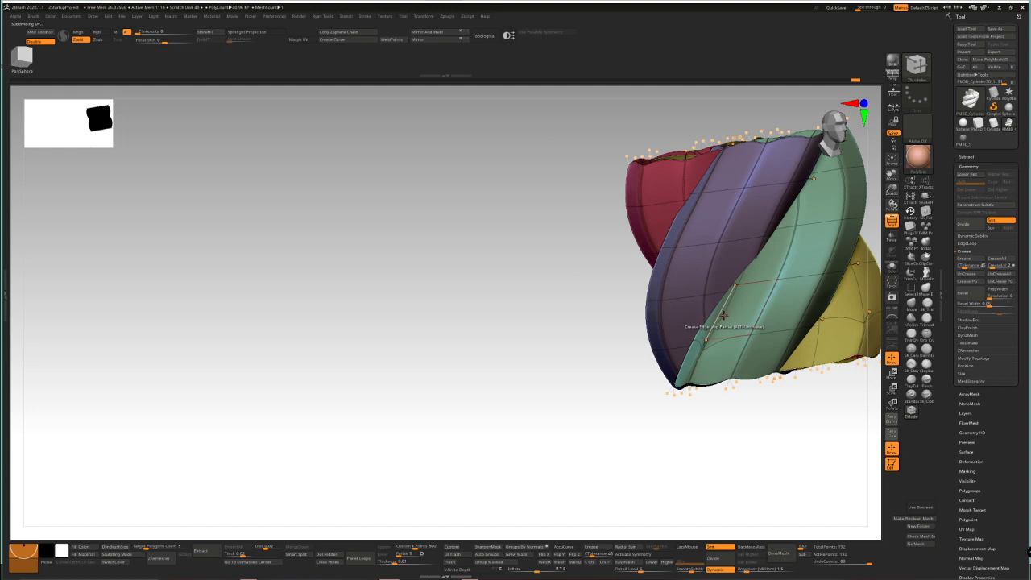
{"action": "left_click", "coordinate": [724, 316]}
{"action": "right_click_drag", "start_coordinate": [822, 300], "coordinate": [765, 301]}
{"action": "right_click_drag", "start_coordinate": [765, 300], "coordinate": [394, 358], "text": "alt"}
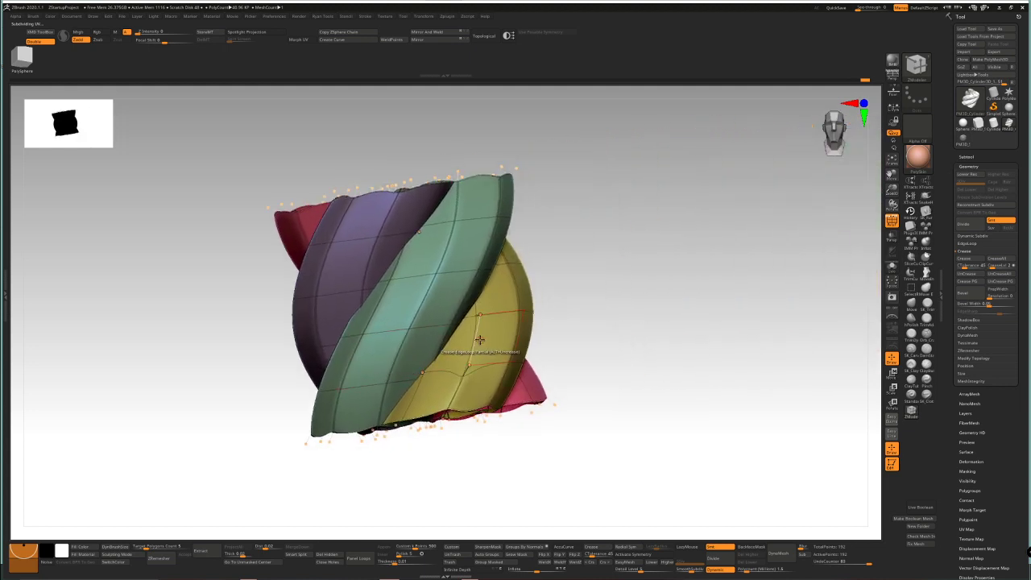
{"action": "right_click_drag", "start_coordinate": [596, 333], "coordinate": [548, 378]}
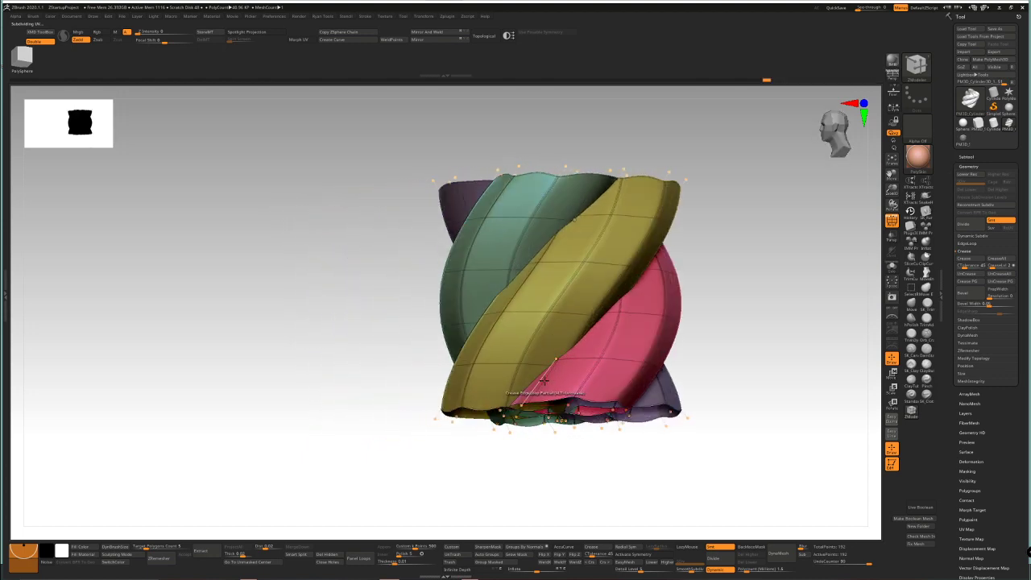
{"action": "right_click_drag", "start_coordinate": [711, 354], "coordinate": [635, 378]}
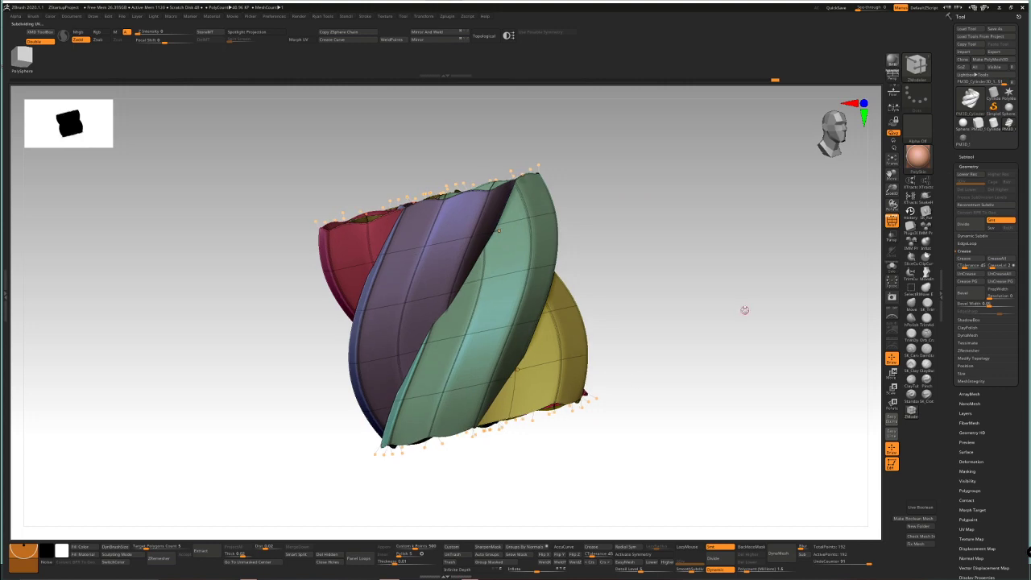
{"action": "right_click_drag", "start_coordinate": [723, 281], "coordinate": [723, 357]}
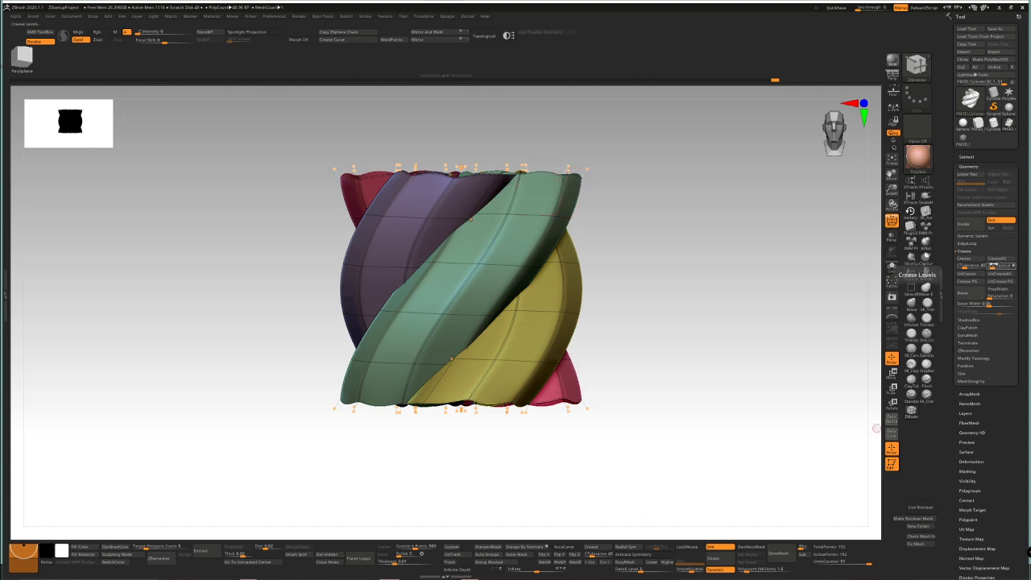
Remove all creases from the rope and crease lengthwise edge loops on the green strand, undoing an accidental polygon deletion
{"action": "left_click", "coordinate": [996, 276]}
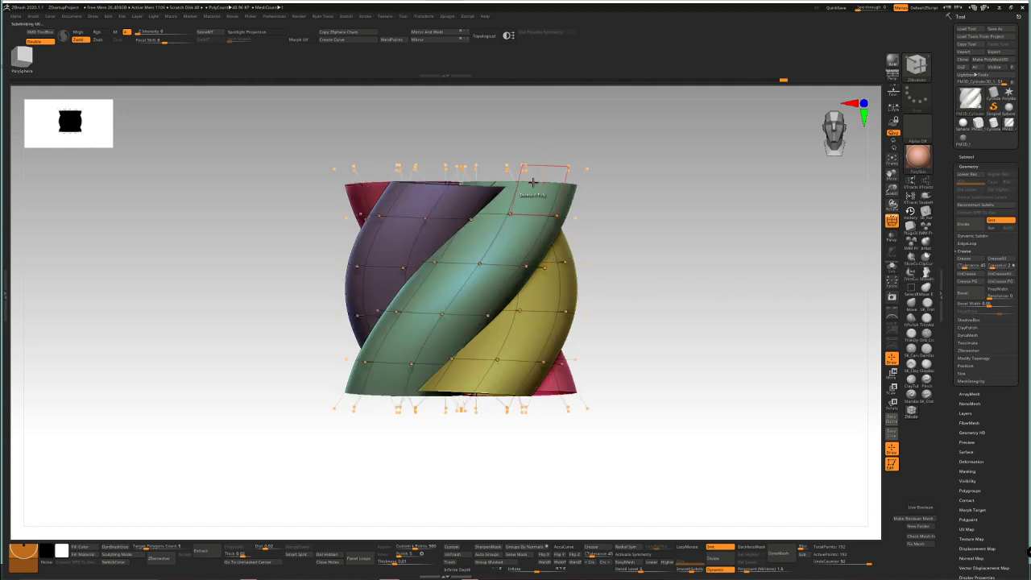
{"action": "left_click", "coordinate": [535, 245]}
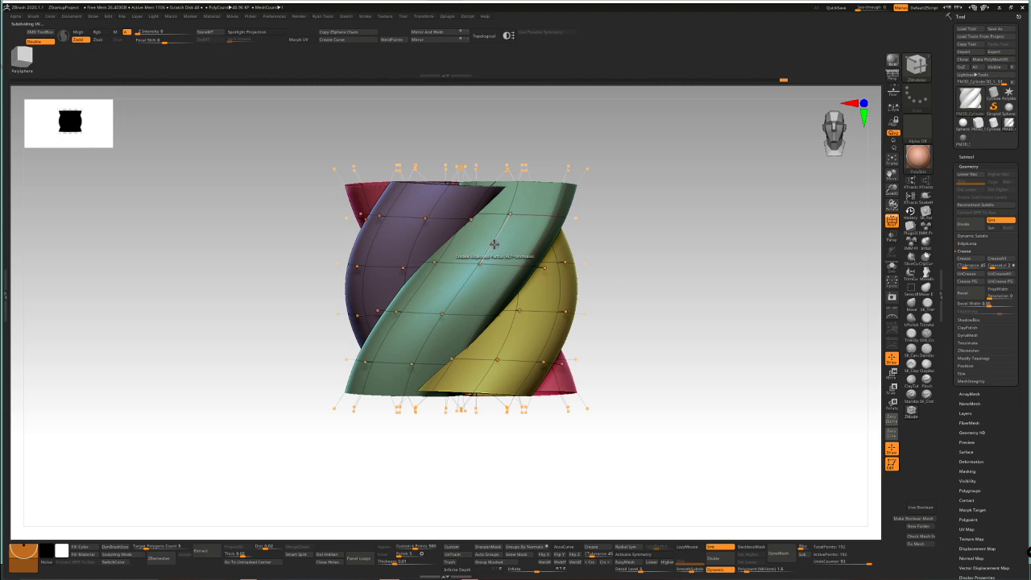
{"action": "left_click", "coordinate": [485, 244]}
{"action": "left_click", "coordinate": [467, 243]}
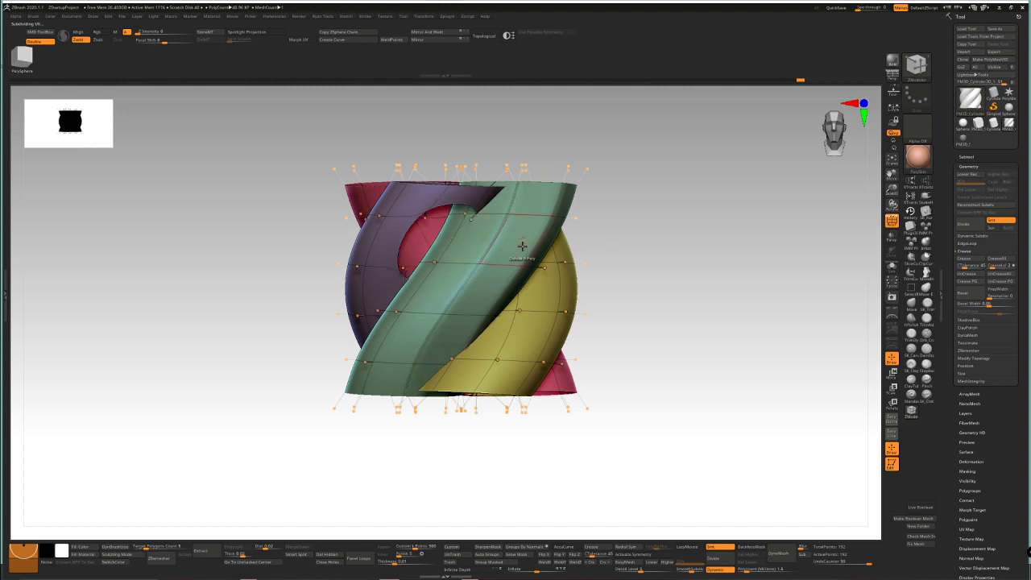
{"action": "key", "text": "ctrl+z"}
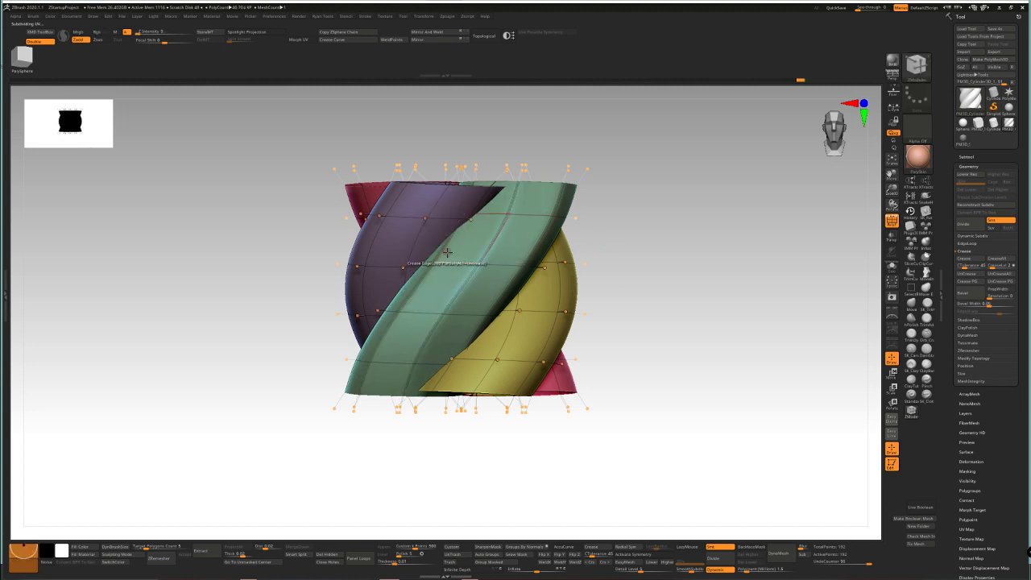
Turn off Dynamic Subdiv and crease lengthwise edge loops on the low-poly yellow and pink strands
{"action": "left_click", "coordinate": [714, 569]}
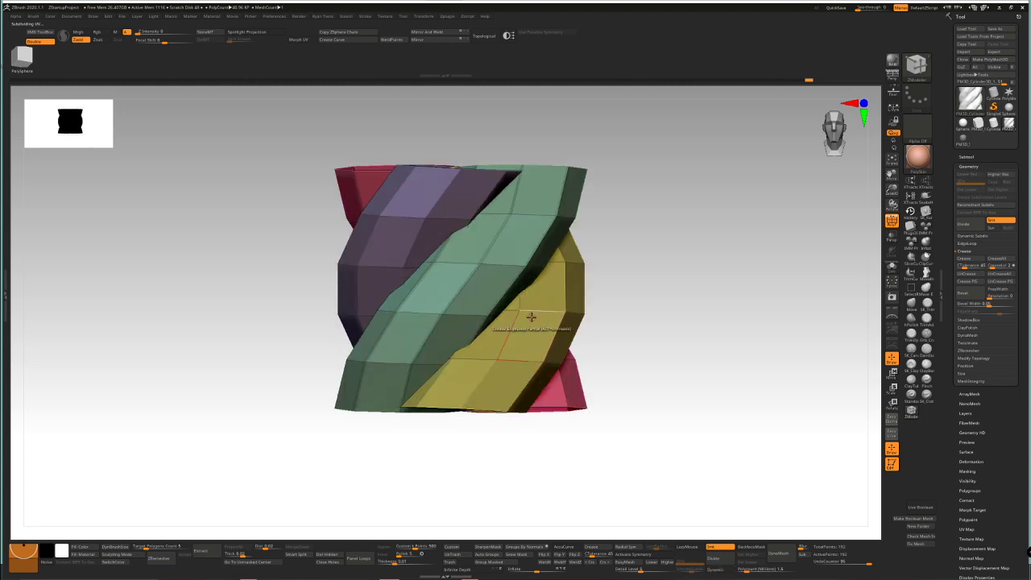
{"action": "right_click_drag", "start_coordinate": [531, 316], "coordinate": [515, 308]}
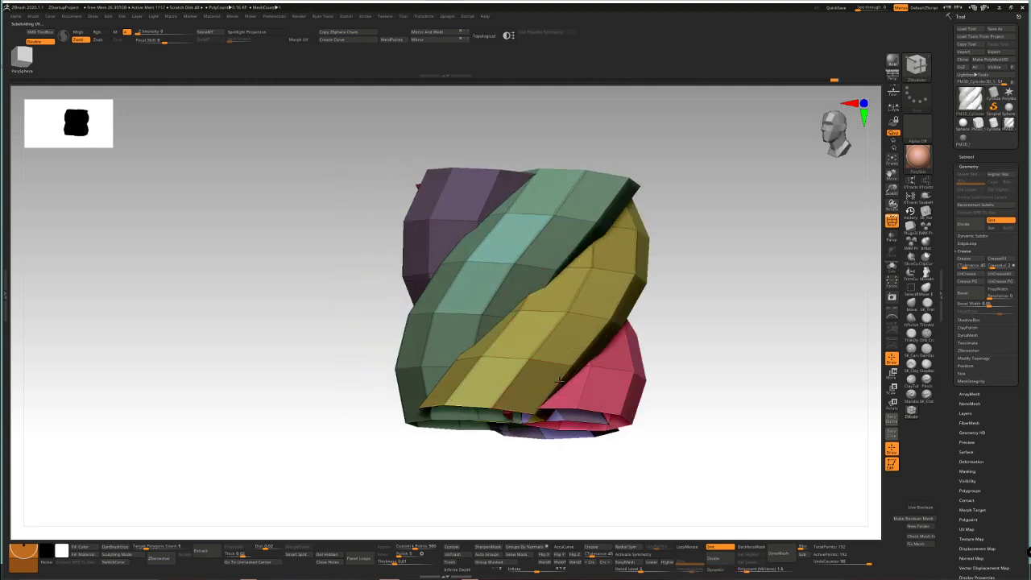
{"action": "right_click_drag", "start_coordinate": [660, 362], "coordinate": [672, 322]}
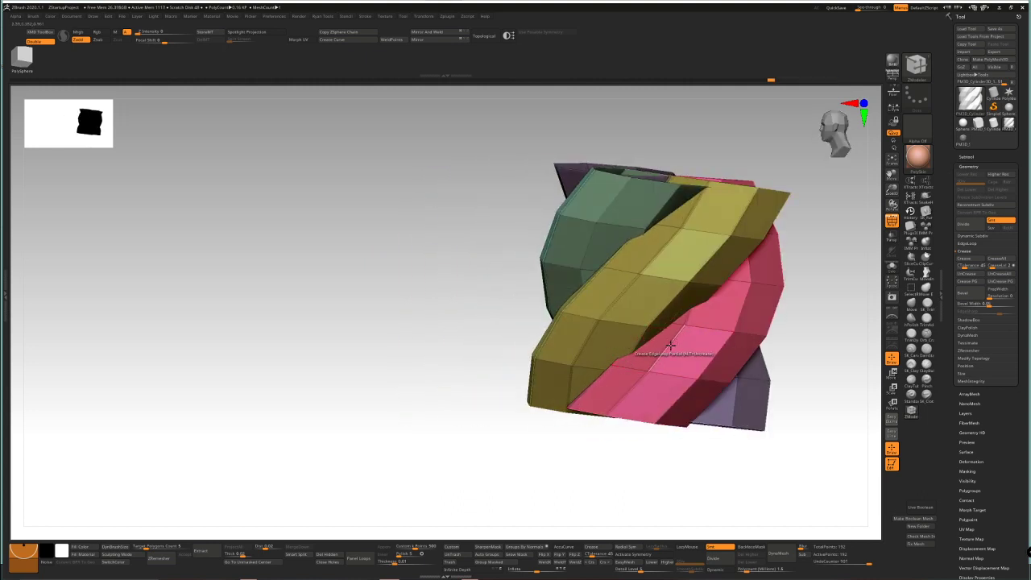
{"action": "left_click", "coordinate": [670, 346]}
{"action": "left_click", "coordinate": [583, 396]}
{"action": "mouse_move", "coordinate": [715, 380]}
{"action": "right_mouse_down"}
{"action": "mouse_move", "coordinate": [683, 382]}
{"action": "mouse_move", "coordinate": [686, 397]}
{"action": "mouse_move", "coordinate": [712, 401]}
{"action": "mouse_move", "coordinate": [702, 392]}
{"action": "right_mouse_up"}
{"action": "left_click", "coordinate": [685, 395]}
{"action": "left_click", "coordinate": [749, 396]}
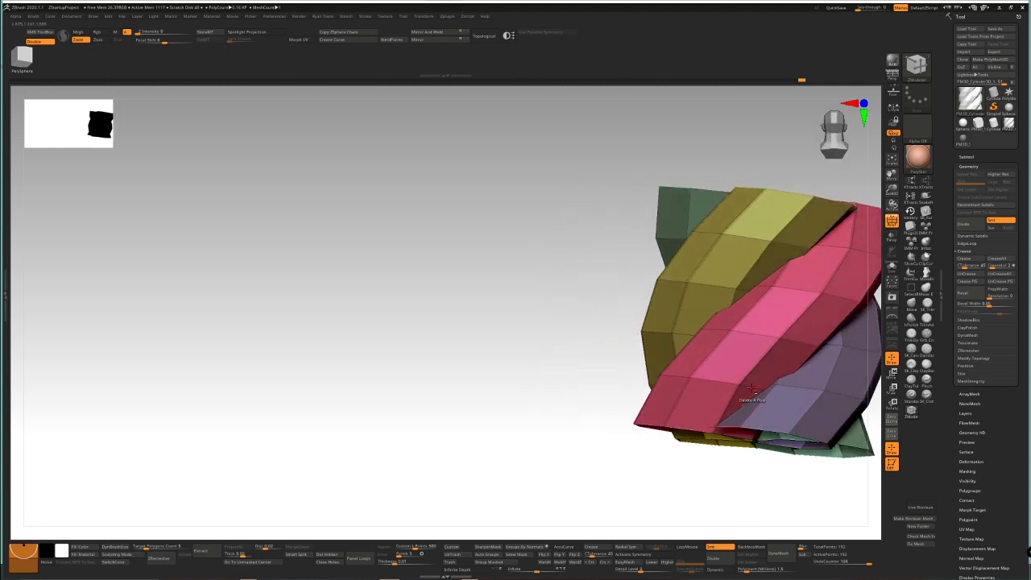
Crease the matching lengthwise edge loops on the purple strand and the lower end of the green strand
{"action": "right_click_drag", "start_coordinate": [763, 404], "coordinate": [365, 327], "text": "alt"}
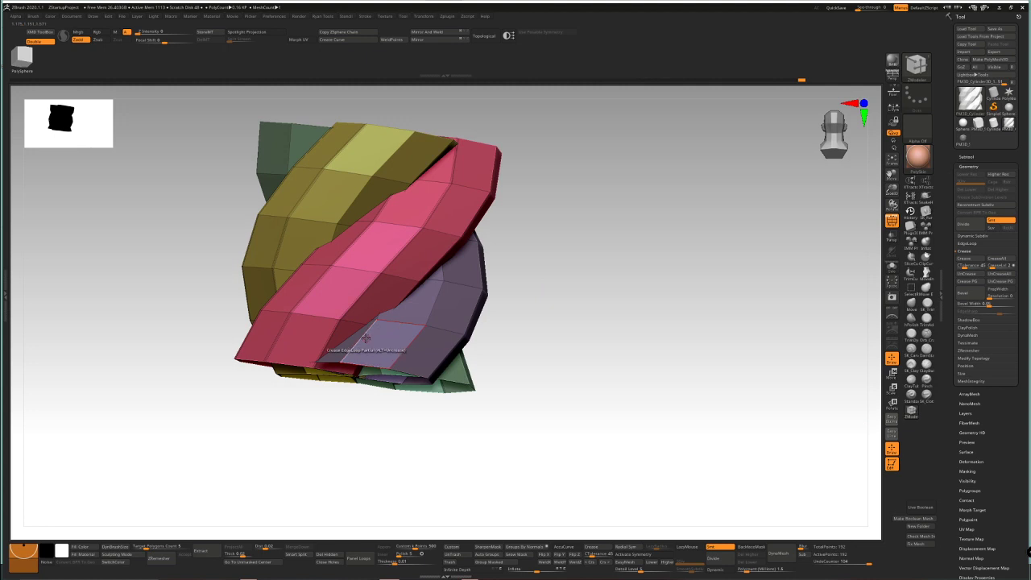
{"action": "left_click", "coordinate": [404, 350]}
{"action": "right_click_drag", "start_coordinate": [531, 351], "coordinate": [492, 365]}
{"action": "left_click", "coordinate": [454, 364]}
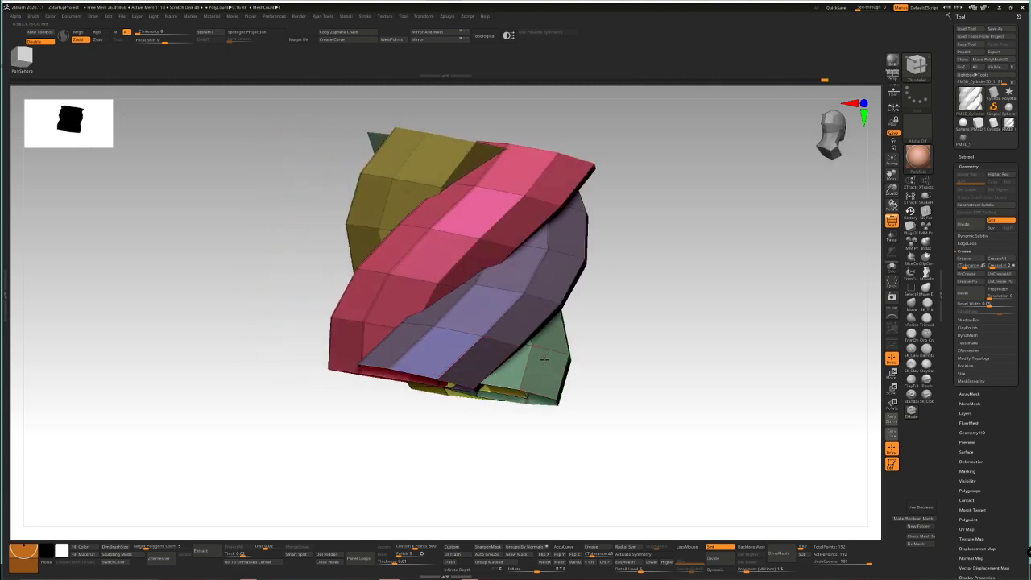
{"action": "right_click_drag", "start_coordinate": [571, 355], "coordinate": [519, 345]}
{"action": "left_click", "coordinate": [505, 393]}
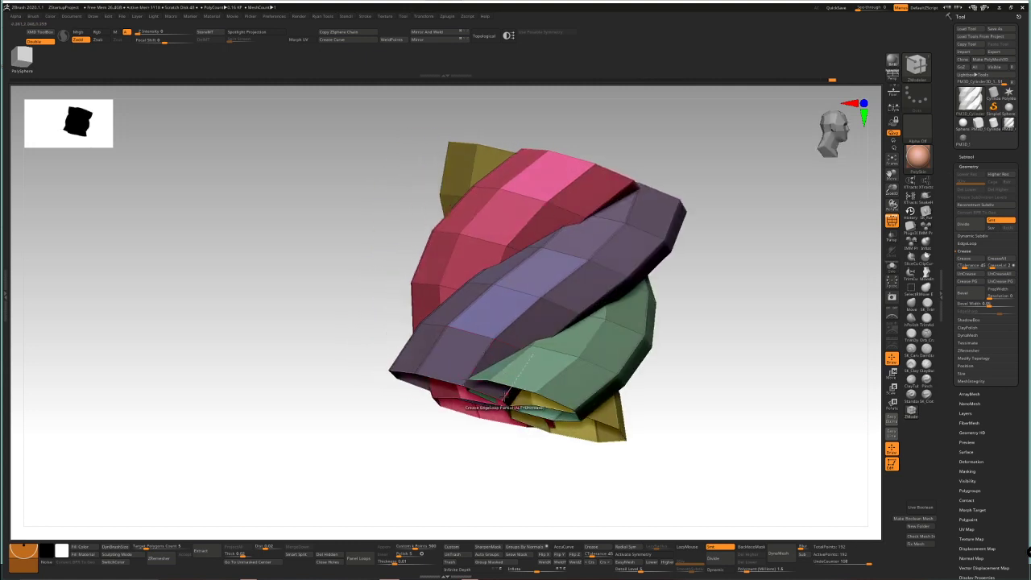
{"action": "left_click", "coordinate": [504, 394]}
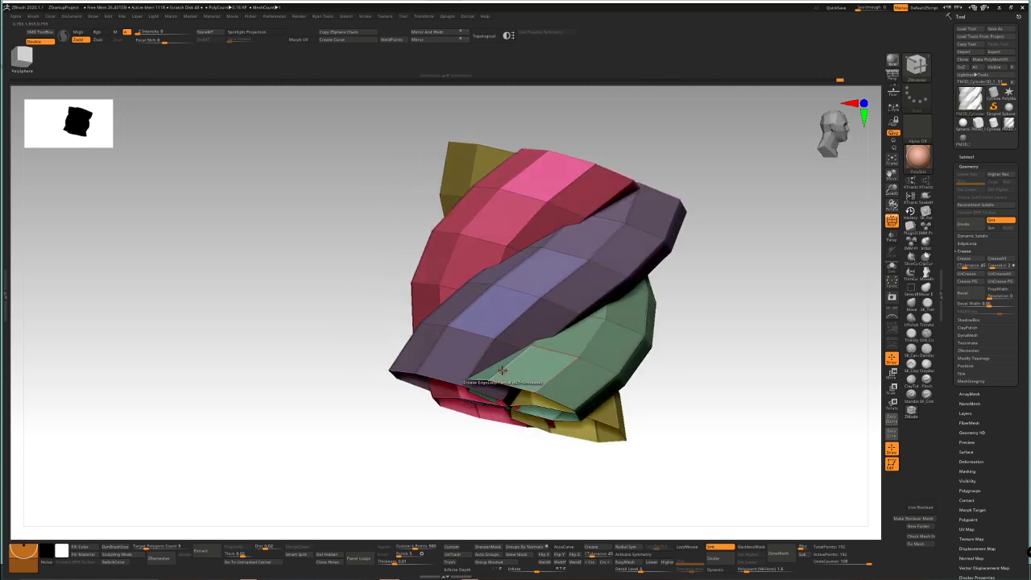
Crease the remaining lengthwise edge loops on the strands, working around the underside of the rope segment
{"action": "right_click_drag", "start_coordinate": [586, 385], "coordinate": [535, 377]}
{"action": "left_click", "coordinate": [601, 390]}
{"action": "right_click_drag", "start_coordinate": [616, 382], "coordinate": [560, 374]}
{"action": "right_click_drag", "start_coordinate": [661, 365], "coordinate": [378, 317], "text": "alt"}
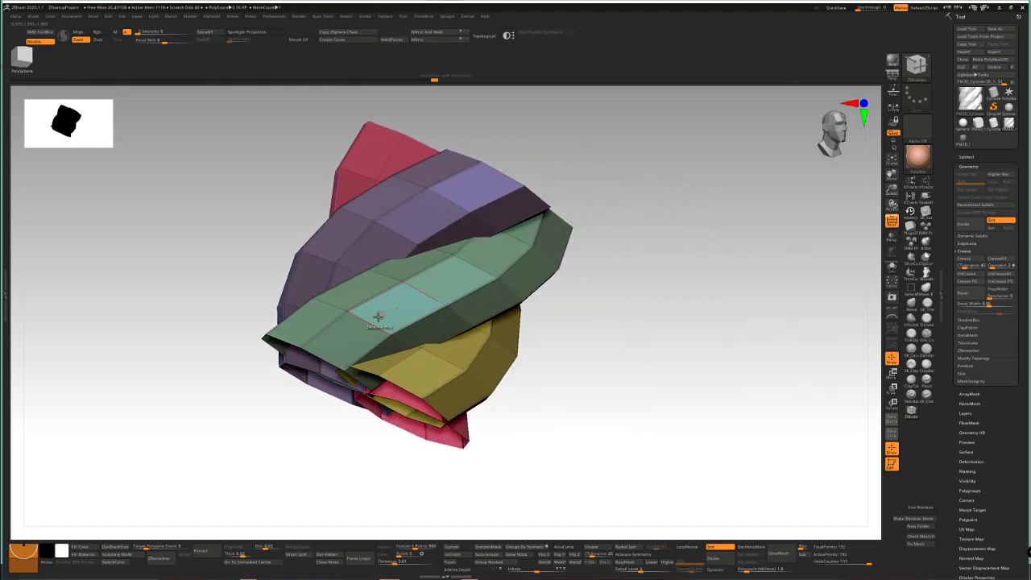
{"action": "right_click_drag", "start_coordinate": [426, 378], "coordinate": [464, 354]}
{"action": "right_click_drag", "start_coordinate": [522, 411], "coordinate": [342, 159]}
{"action": "right_click_drag", "start_coordinate": [342, 159], "coordinate": [363, 176]}
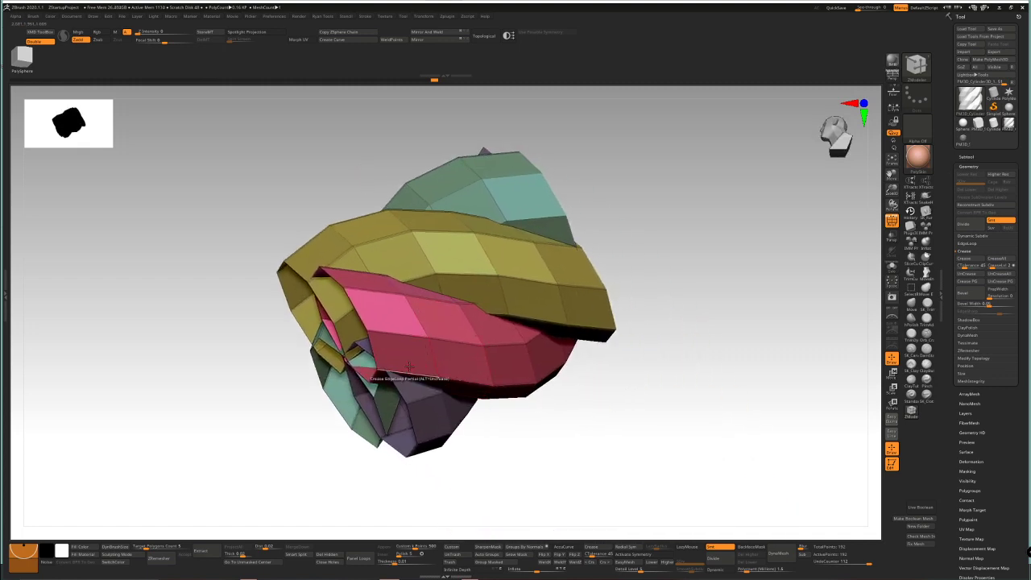
Turn on Dynamic Subdiv for the newly creased rope in an upright view and hide its polyframe
{"action": "right_click_drag", "start_coordinate": [507, 409], "coordinate": [750, 481]}
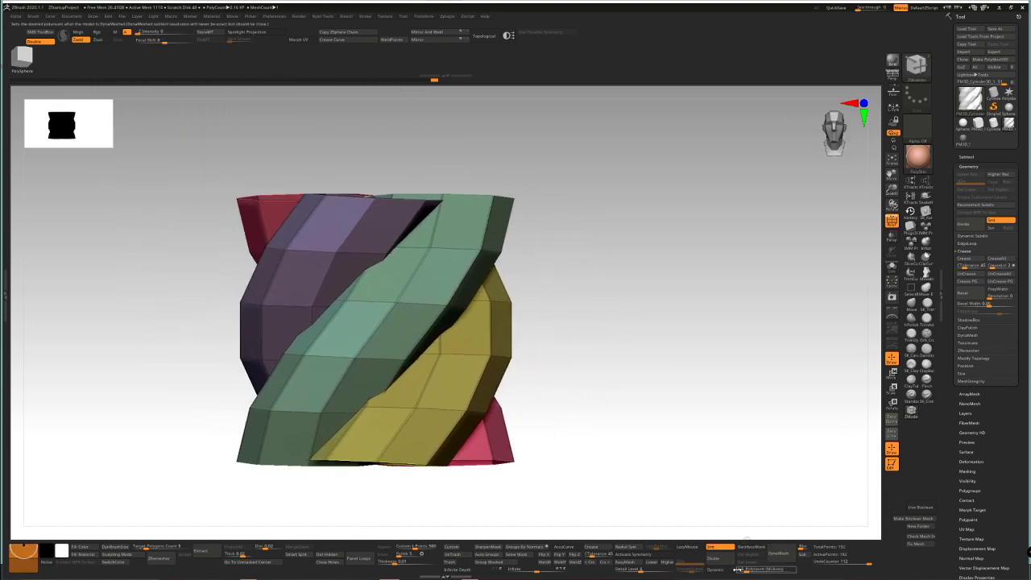
{"action": "left_click", "coordinate": [716, 569]}
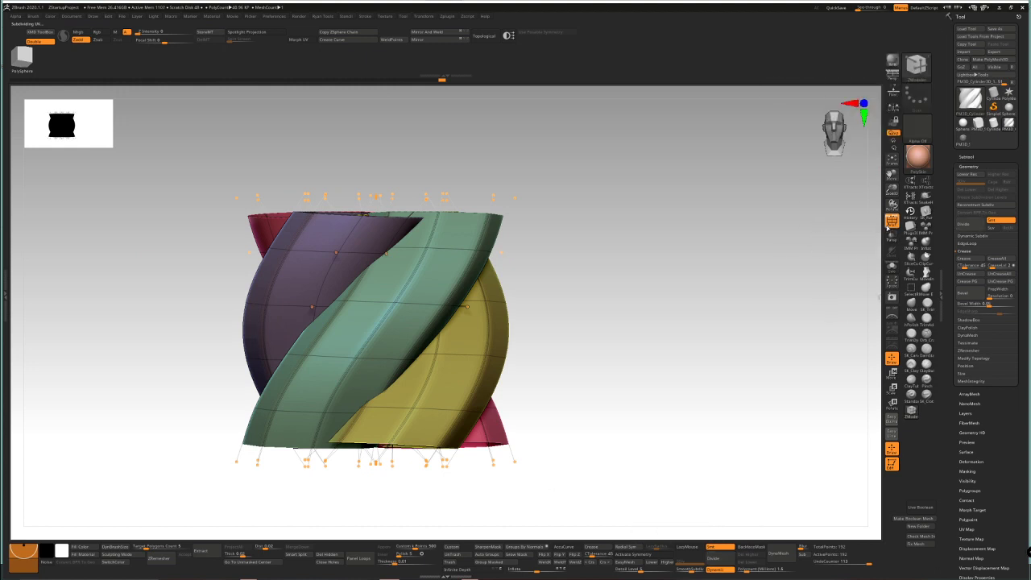
{"action": "left_click", "coordinate": [891, 220]}
{"action": "left_click_drag", "start_coordinate": [641, 317], "coordinate": [669, 354]}
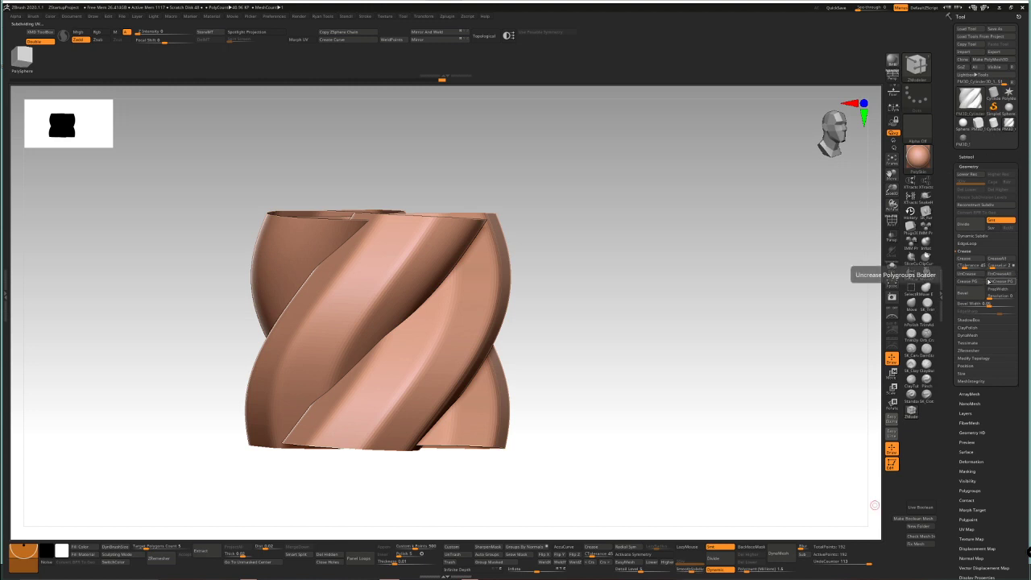
Raise the smooth subdivision level of the rope's Dynamic Subdiv preview and return to an upright front view
{"action": "left_click", "coordinate": [694, 568]}
{"action": "mouse_move", "coordinate": [614, 387]}
{"action": "left_mouse_down"}
{"action": "mouse_move", "coordinate": [623, 392]}
{"action": "mouse_move", "coordinate": [600, 402]}
{"action": "left_mouse_up"}
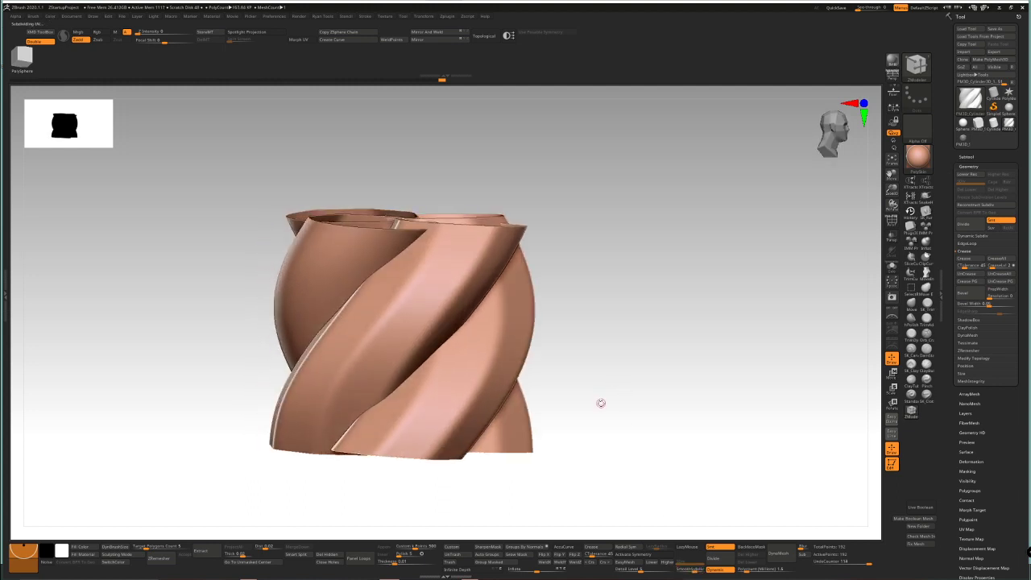
{"action": "left_click_drag", "start_coordinate": [628, 313], "coordinate": [745, 307]}
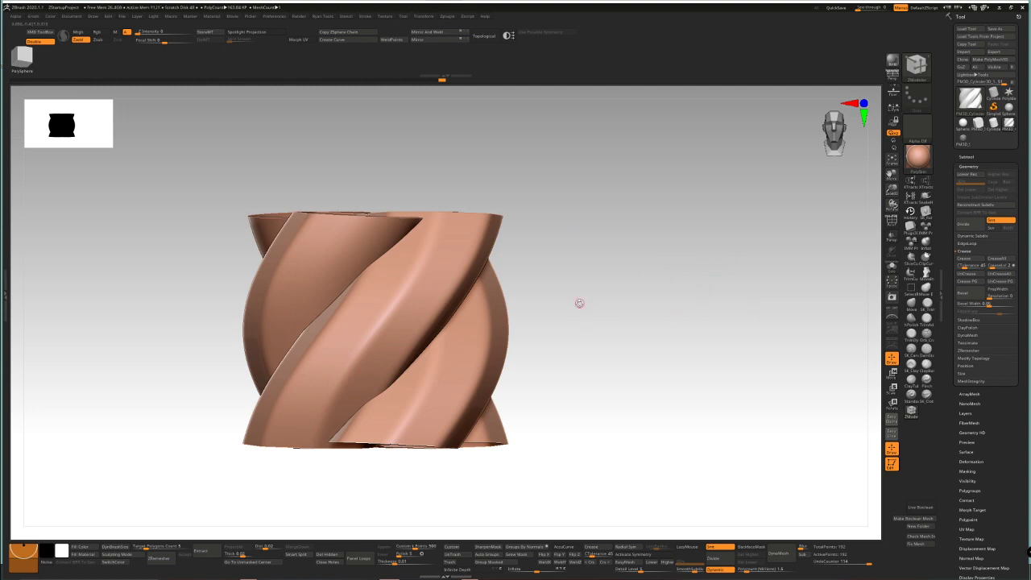
Select the custom rope InsertMesh brush and append the newly creased rope mesh to it
{"action": "key", "text": "b"}
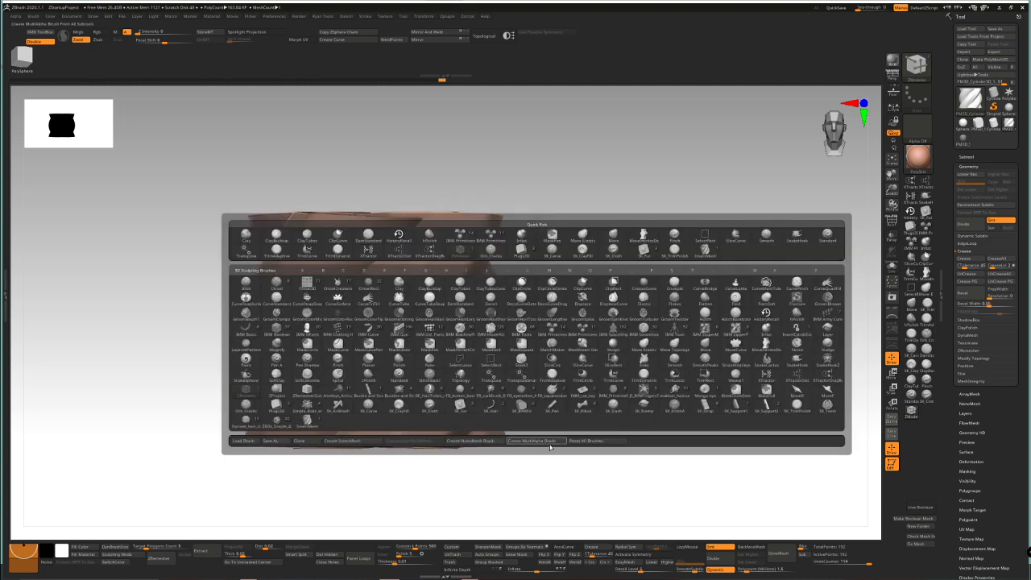
{"action": "left_click", "coordinate": [305, 431]}
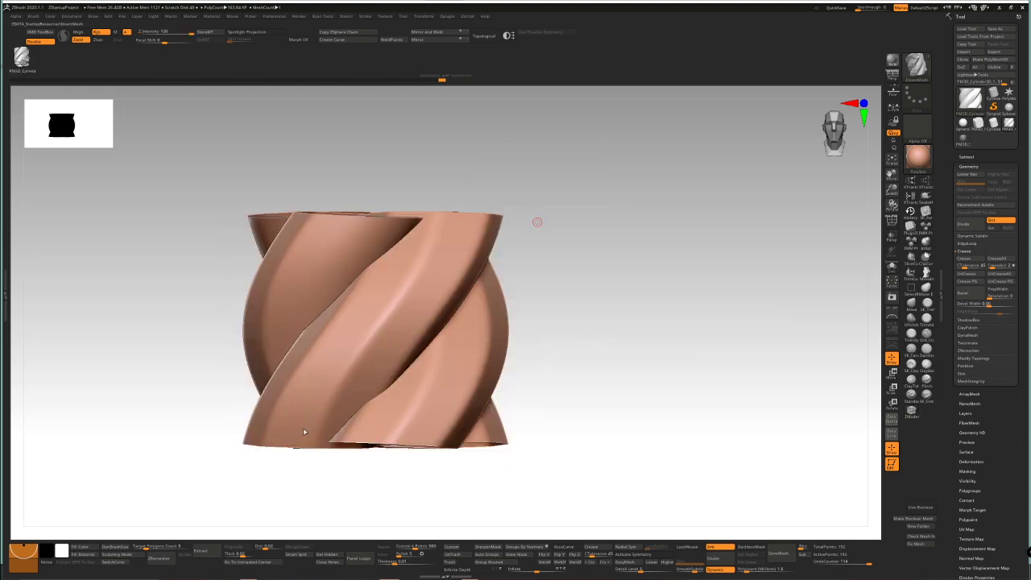
{"action": "key", "text": "b"}
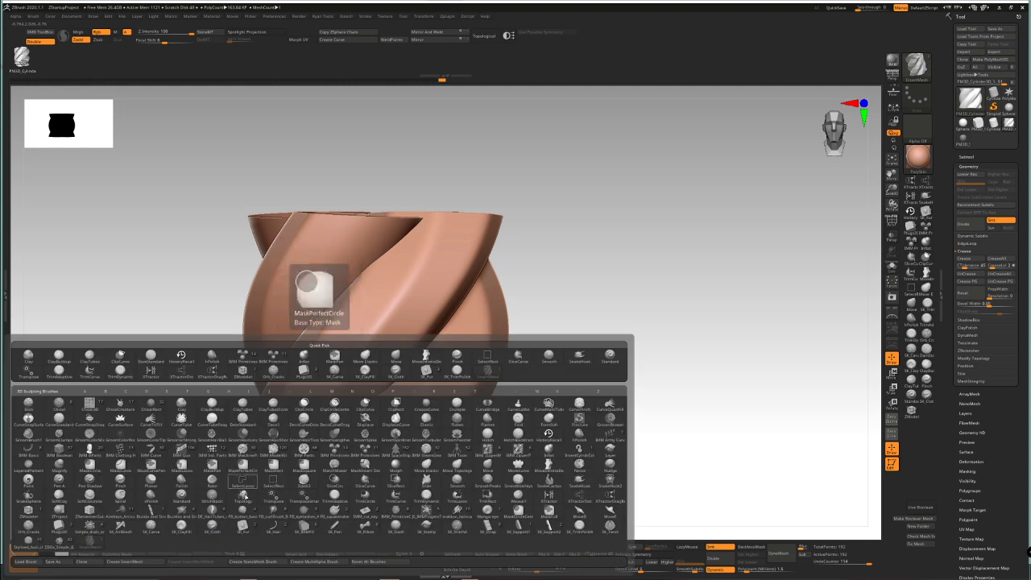
{"action": "left_click", "coordinate": [143, 562]}
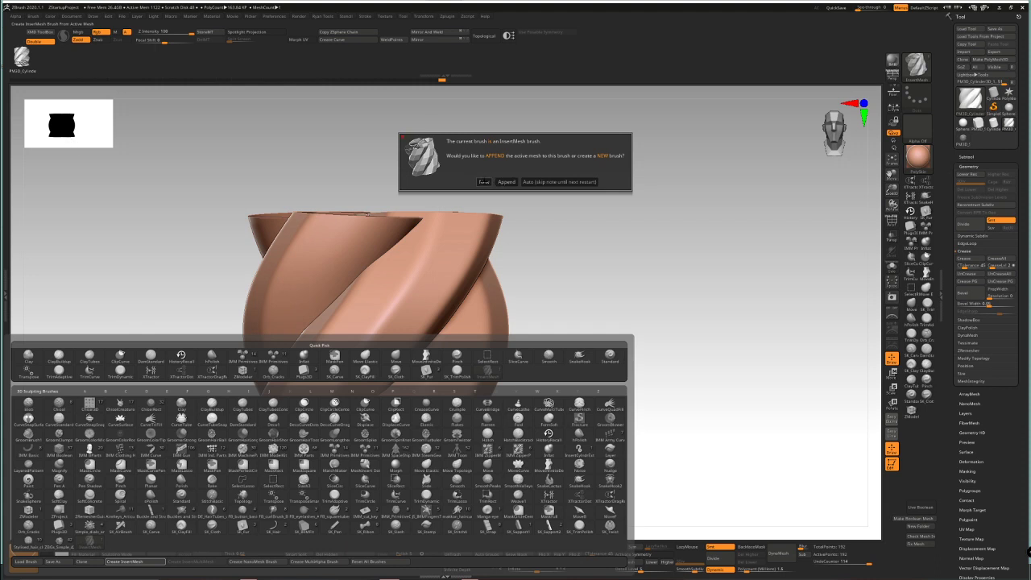
{"action": "left_click", "coordinate": [505, 181]}
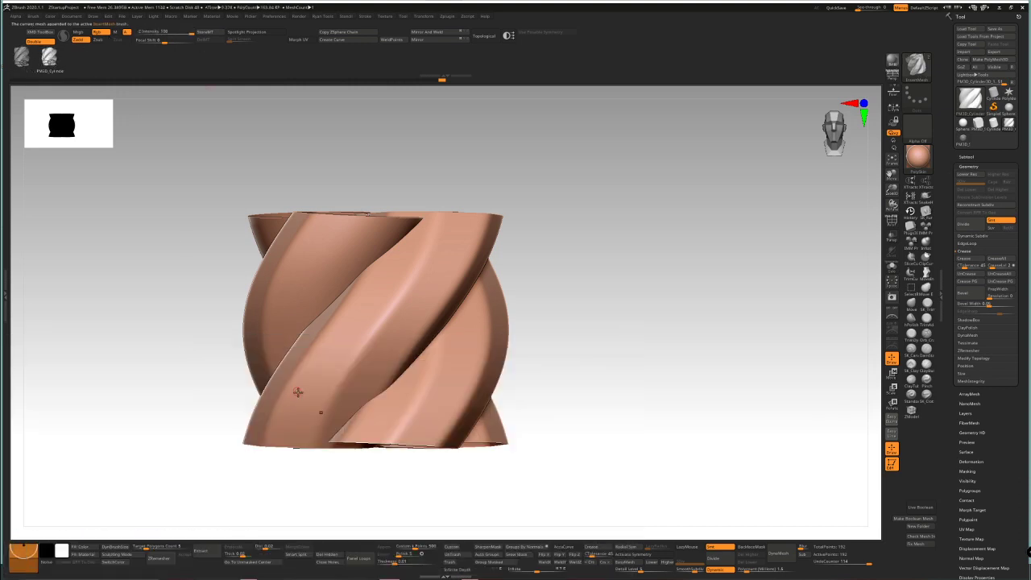
Create a new, separate InsertMesh brush from the newly creased rope mesh
{"action": "key", "text": "b"}
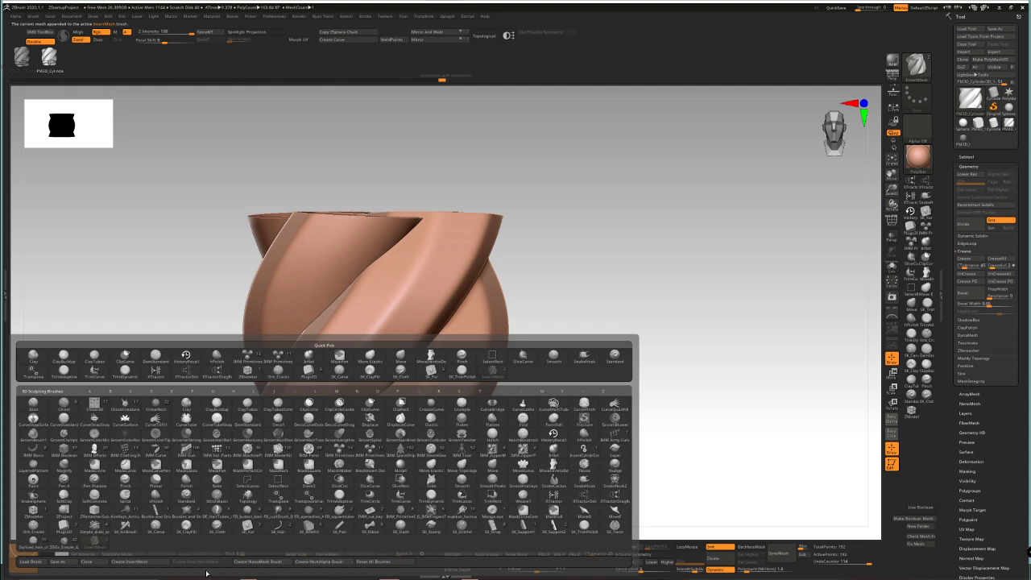
{"action": "left_click", "coordinate": [145, 561]}
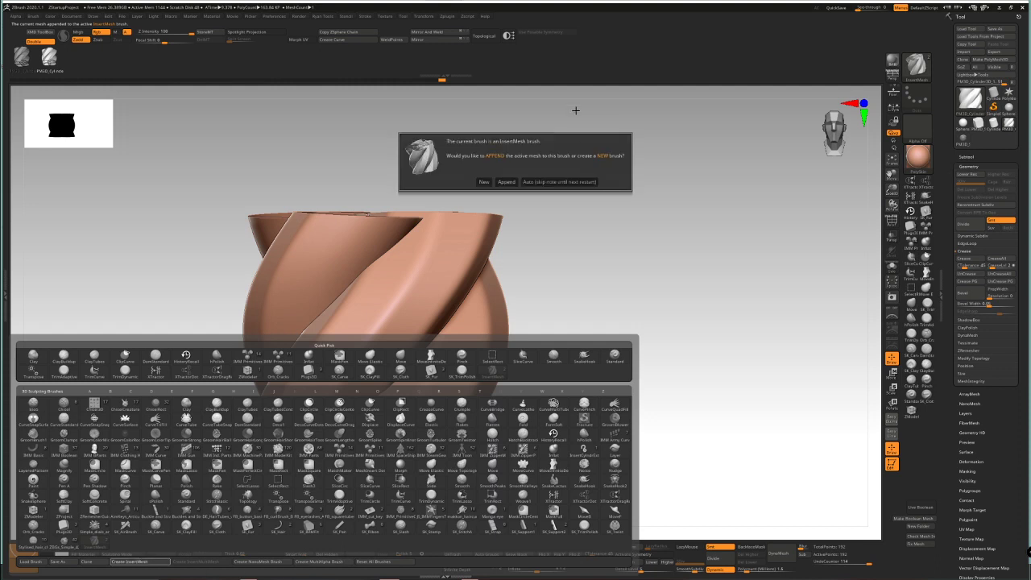
{"action": "left_click", "coordinate": [482, 182]}
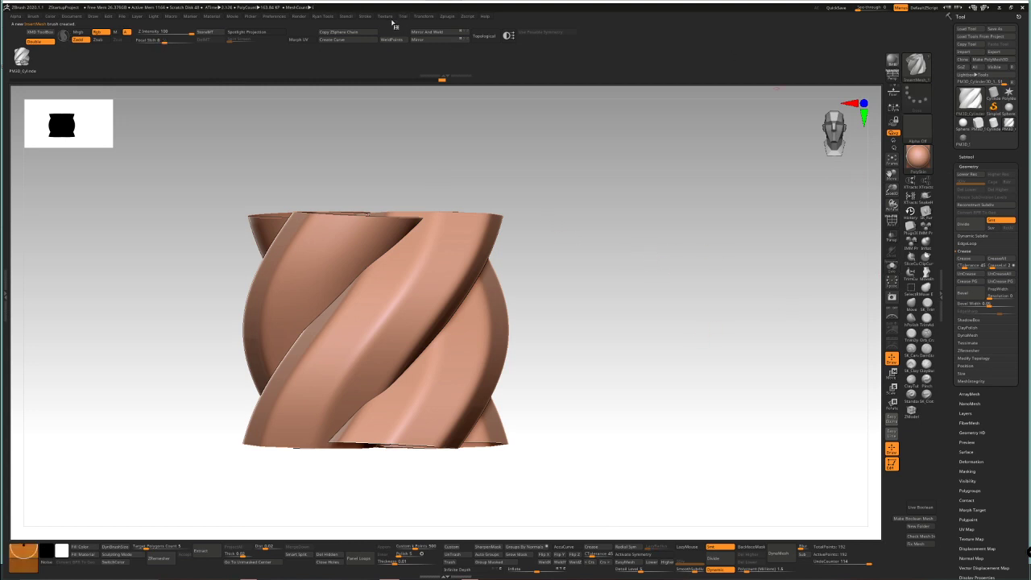
Enable Curve Mode and Weld Points for the new rope InsertMesh brush
{"action": "left_click", "coordinate": [367, 17]}
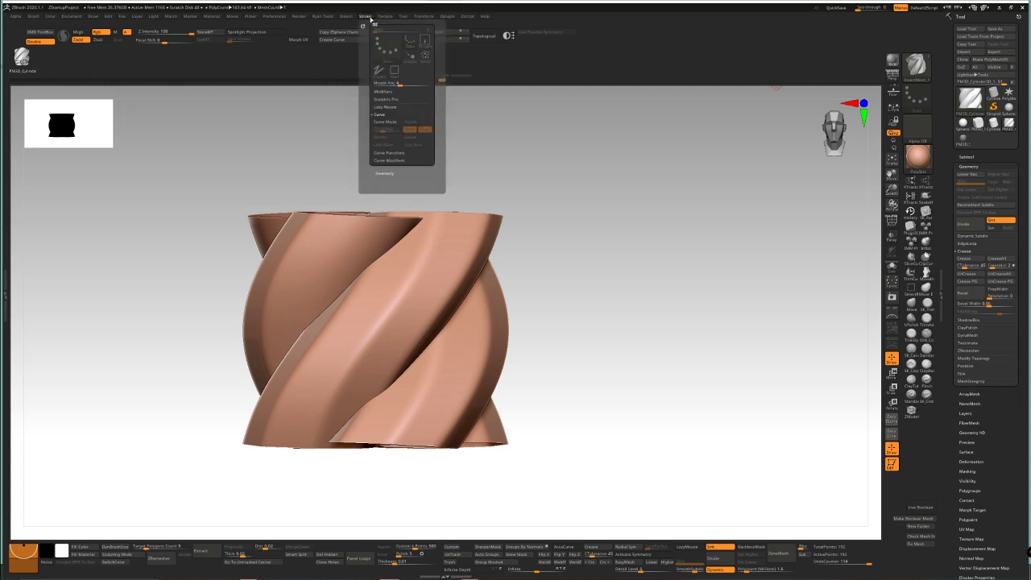
{"action": "left_click", "coordinate": [384, 121]}
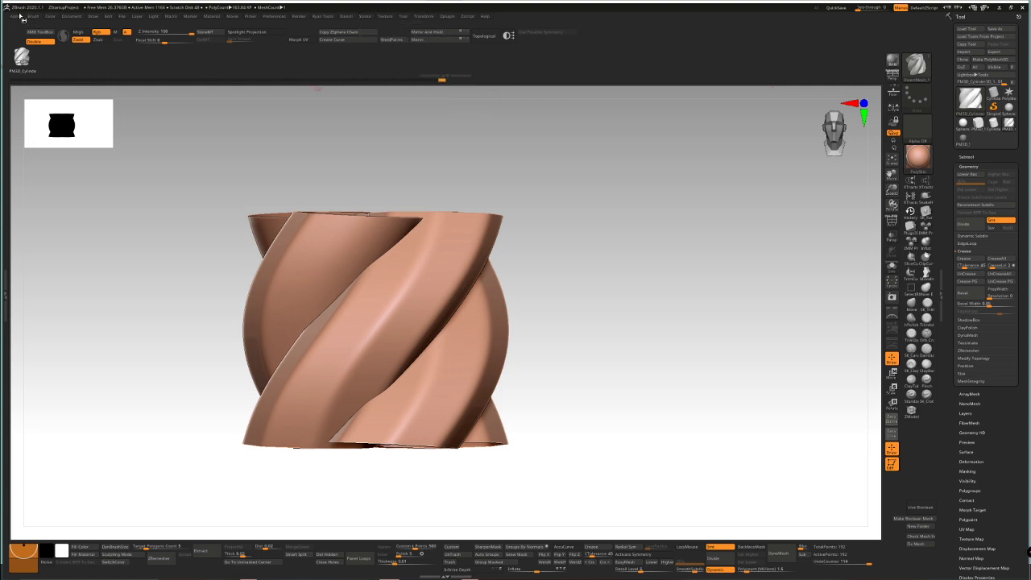
{"action": "left_click", "coordinate": [16, 16]}
{"action": "left_click", "coordinate": [32, 17]}
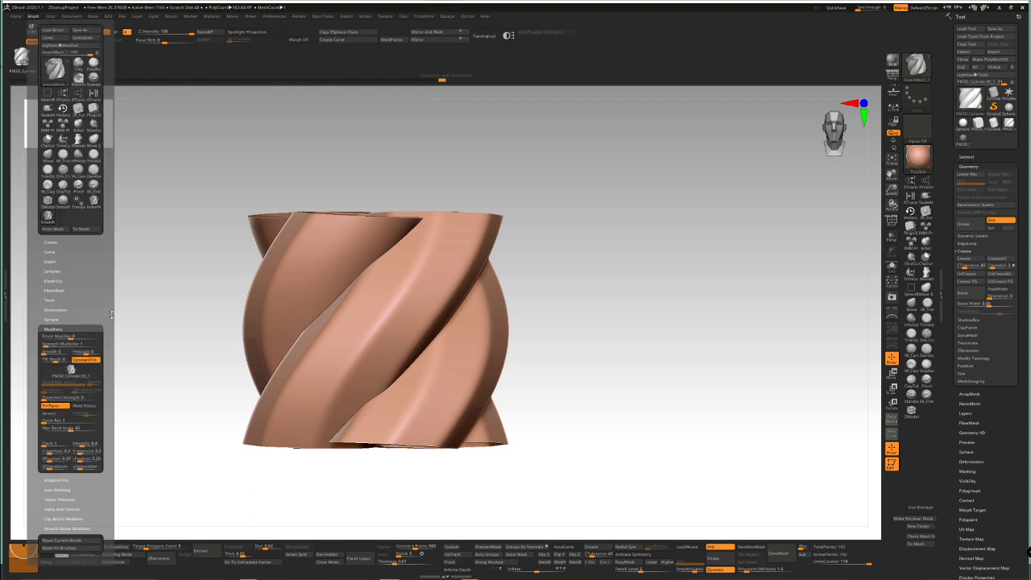
{"action": "left_click", "coordinate": [84, 407]}
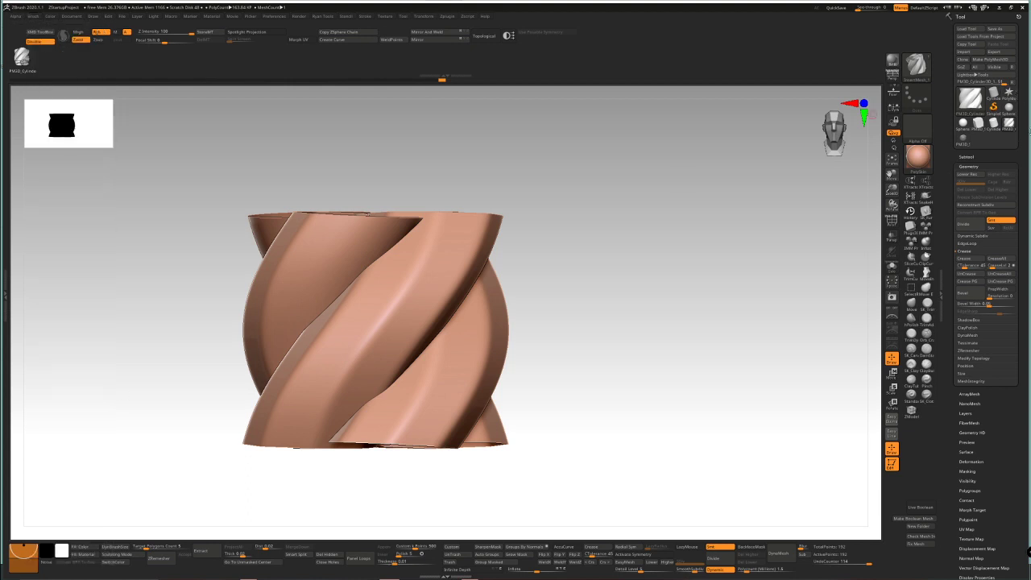
Switch to the sphere model that already carries a rope and draw a new rope curve across it above the existing one
{"action": "left_click", "coordinate": [962, 123]}
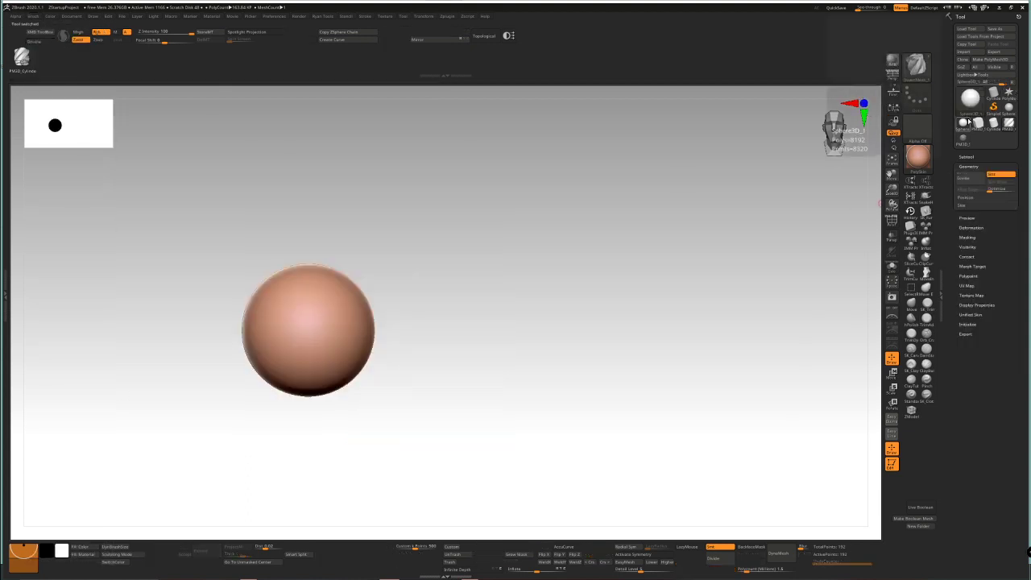
{"action": "scroll", "coordinate": [283, 319], "scroll_direction": "up", "scroll_amount": 2}
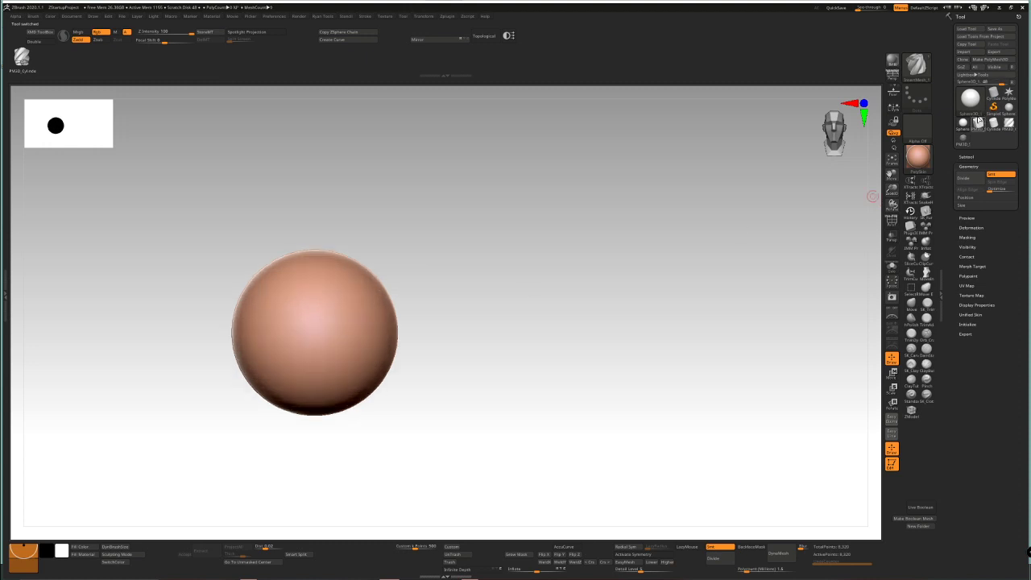
{"action": "mouse_move", "coordinate": [995, 124]}
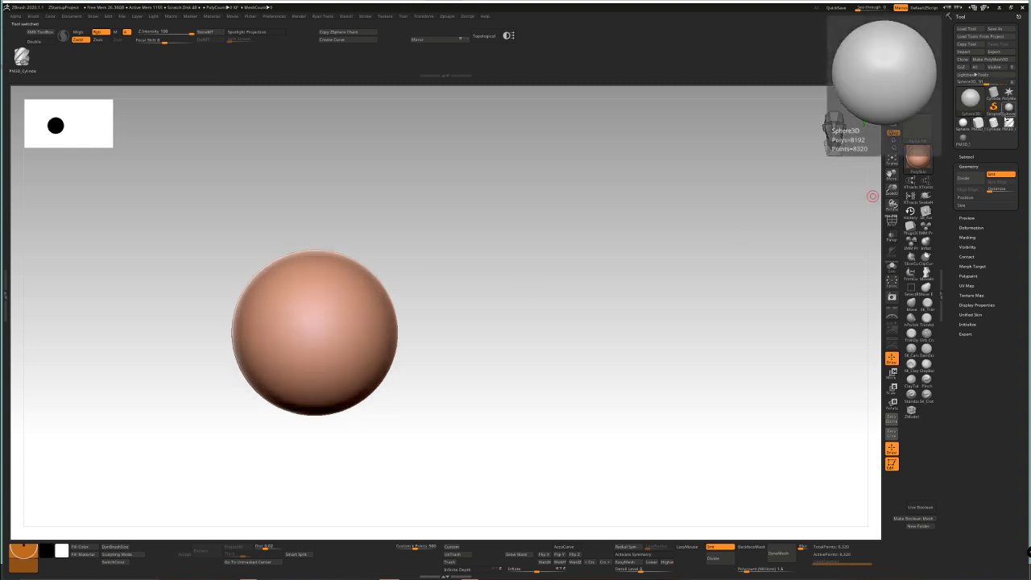
{"action": "left_click", "coordinate": [963, 139]}
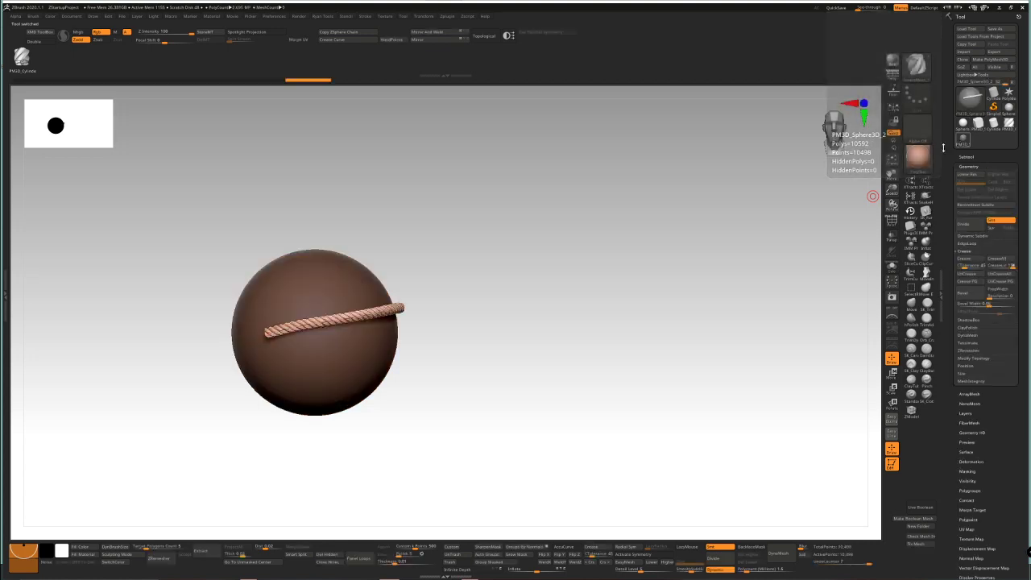
{"action": "scroll", "coordinate": [264, 341], "scroll_direction": "up", "scroll_amount": 4}
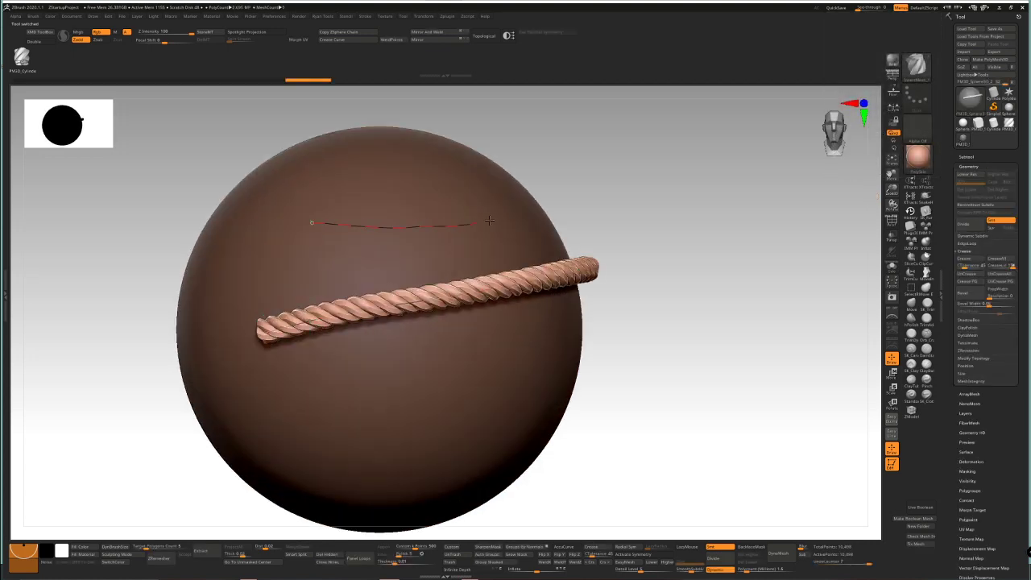
{"action": "left_click_drag", "start_coordinate": [489, 220], "coordinate": [531, 222]}
{"action": "scroll", "coordinate": [415, 223], "scroll_direction": "up", "scroll_amount": 5}
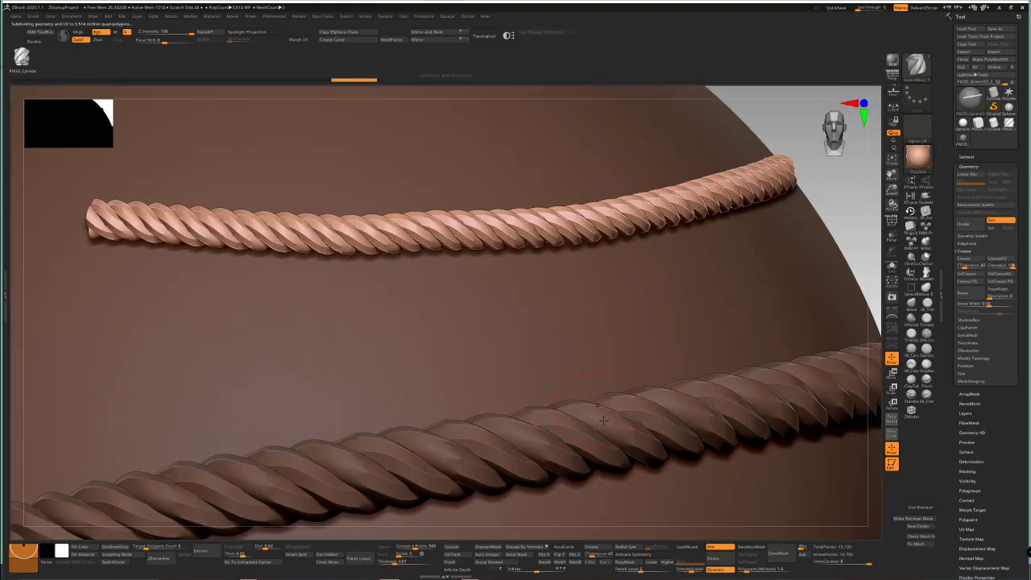
Compare the new rope with Dynamic Subdiv off and on, and examine its strands and open ends up close
{"action": "left_click", "coordinate": [727, 571]}
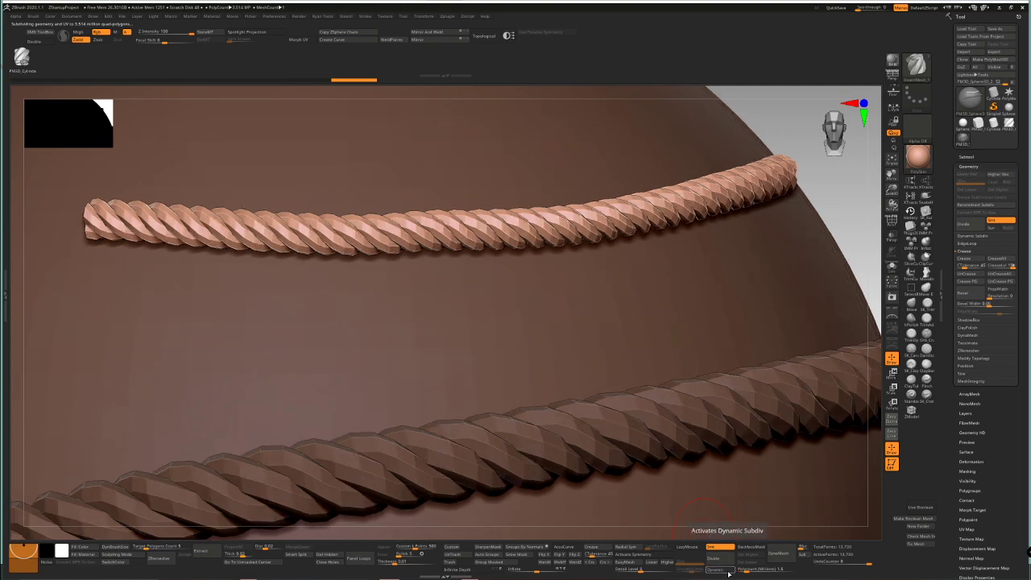
{"action": "left_click", "coordinate": [728, 570]}
{"action": "right_click_drag", "start_coordinate": [575, 304], "coordinate": [615, 265]}
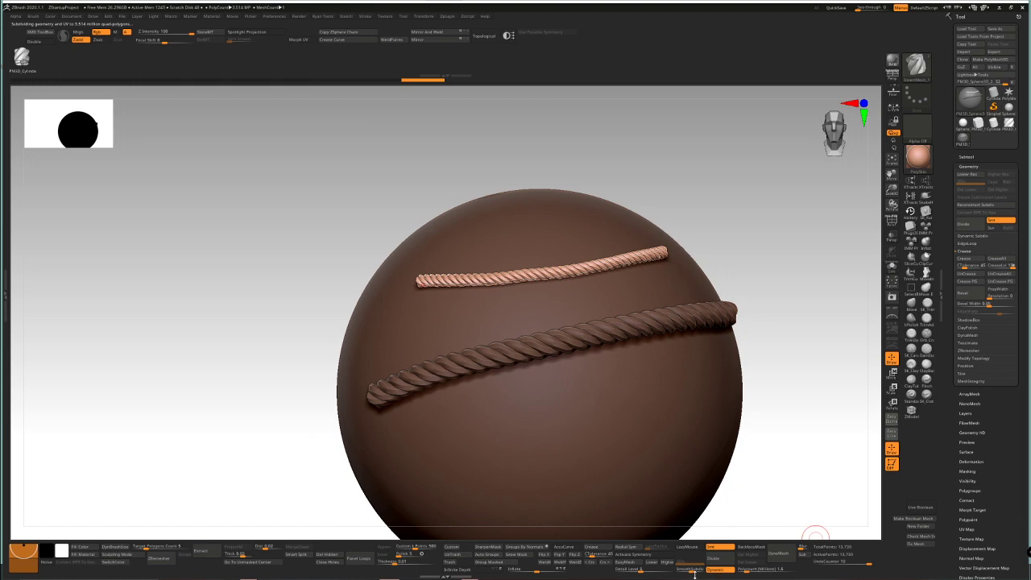
{"action": "right_click_drag", "start_coordinate": [528, 295], "coordinate": [557, 277], "text": "ctrl"}
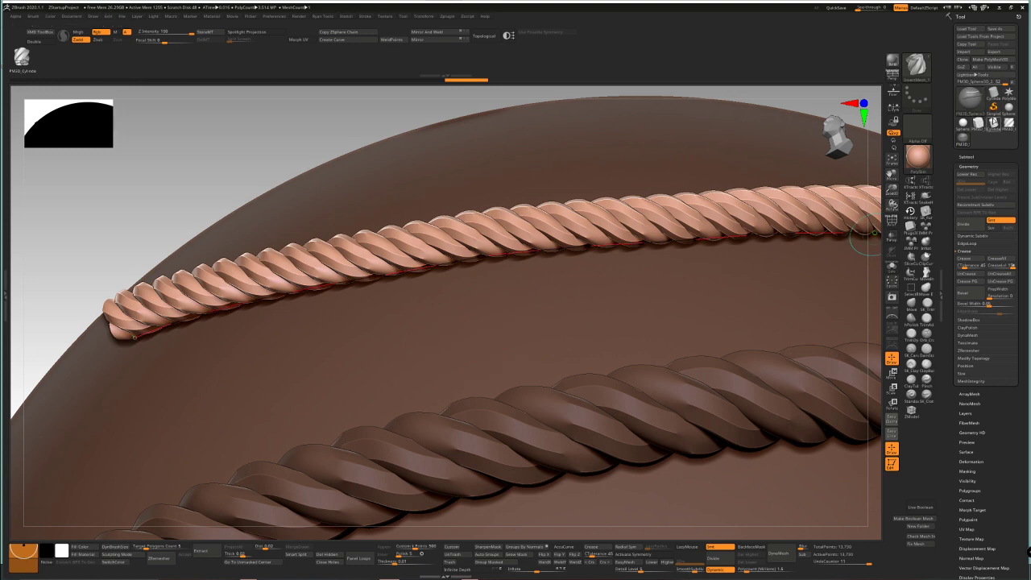
{"action": "right_click_drag", "start_coordinate": [598, 293], "coordinate": [635, 299], "text": "ctrl"}
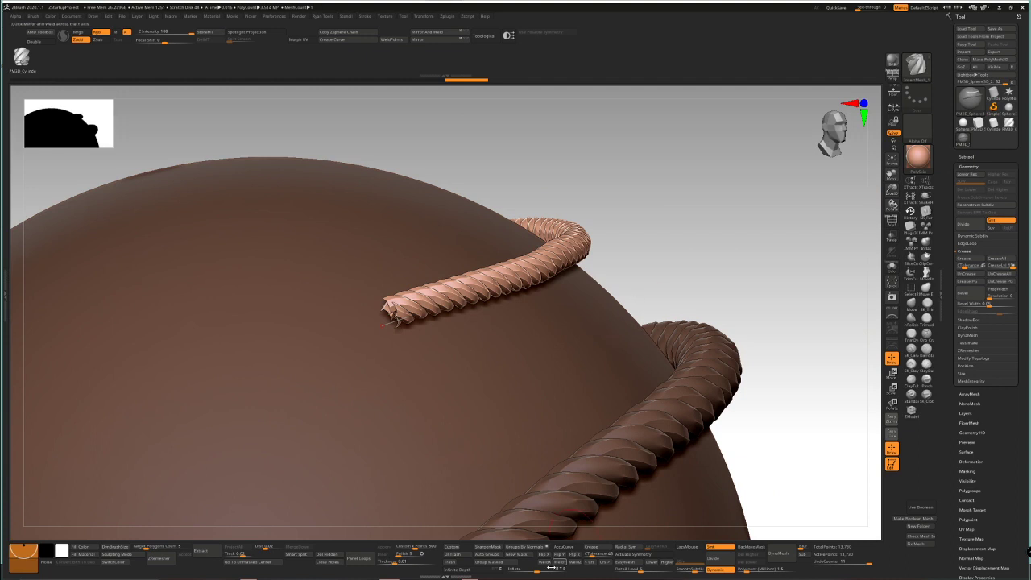
Close the holes at the open ends of the new rope on the sphere
{"action": "right_click_drag", "start_coordinate": [442, 430], "coordinate": [422, 411]}
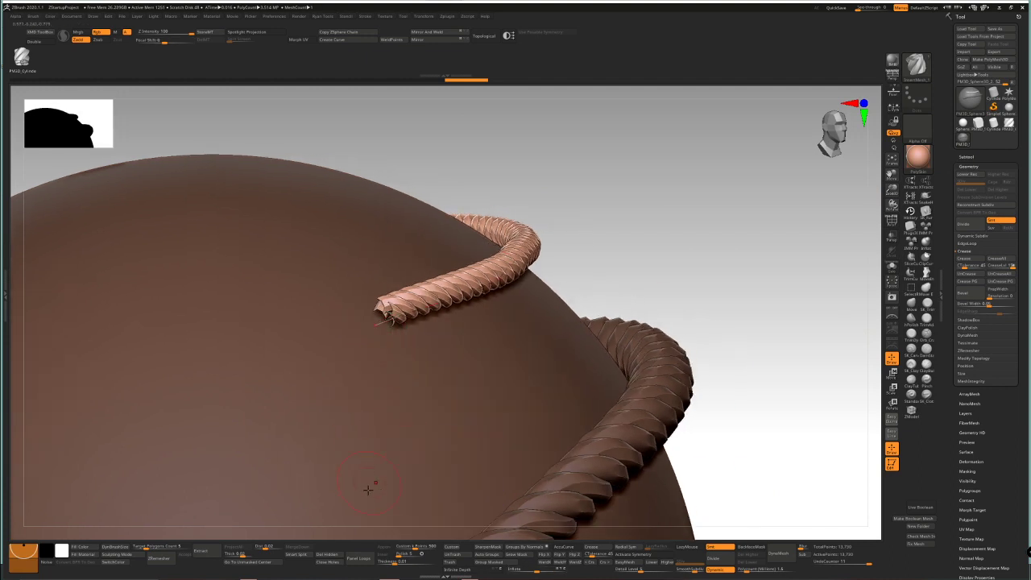
{"action": "left_click", "coordinate": [329, 566]}
{"action": "right_click_drag", "start_coordinate": [376, 433], "coordinate": [648, 238]}
{"action": "right_click_drag", "start_coordinate": [648, 237], "coordinate": [649, 196]}
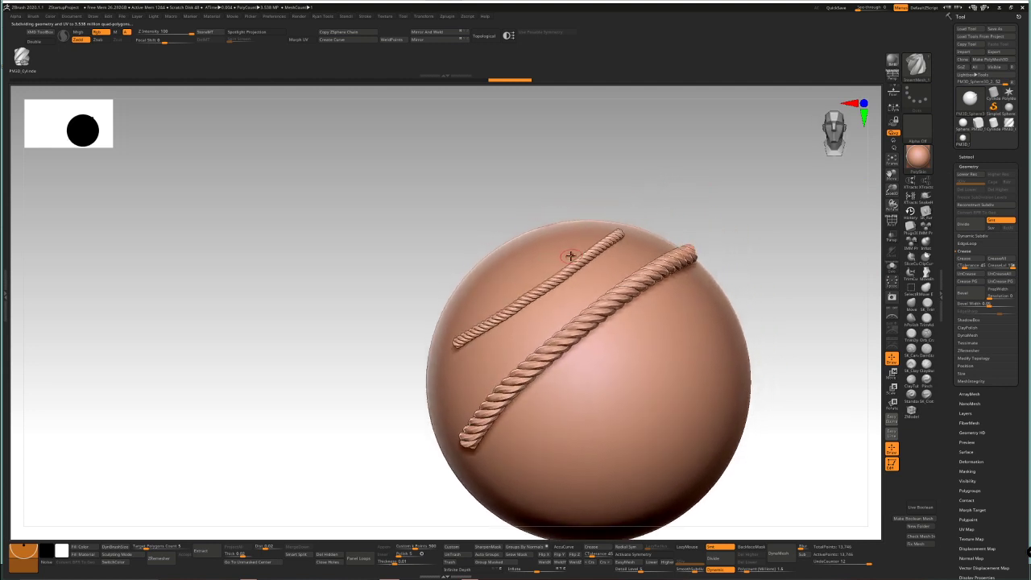
Draw another rope curve across the sphere below the thick rope and check how it follows the surface from several angles
{"action": "right_click_drag", "start_coordinate": [599, 258], "coordinate": [593, 269], "text": "ctrl"}
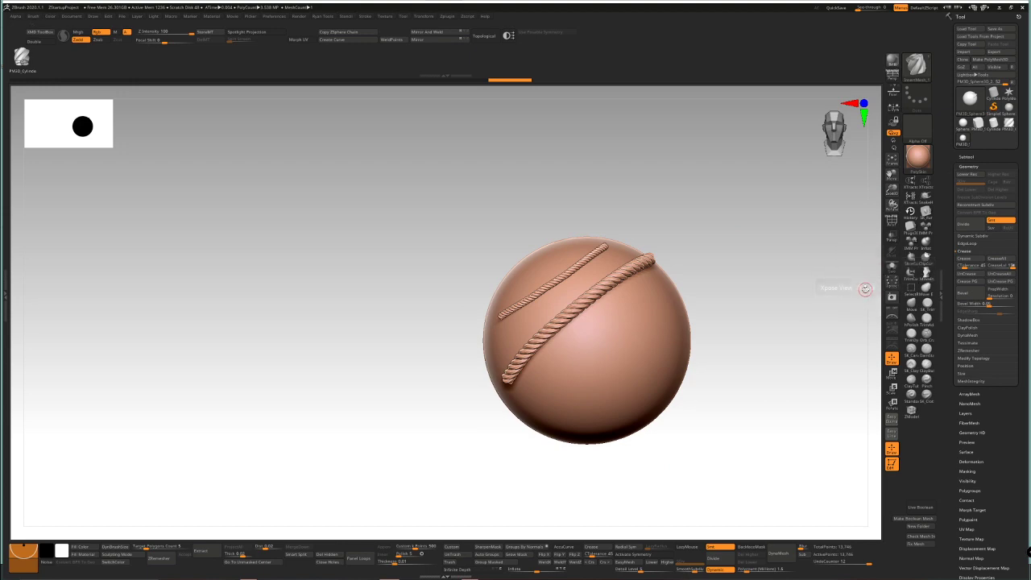
{"action": "left_click_drag", "start_coordinate": [568, 392], "coordinate": [646, 316]}
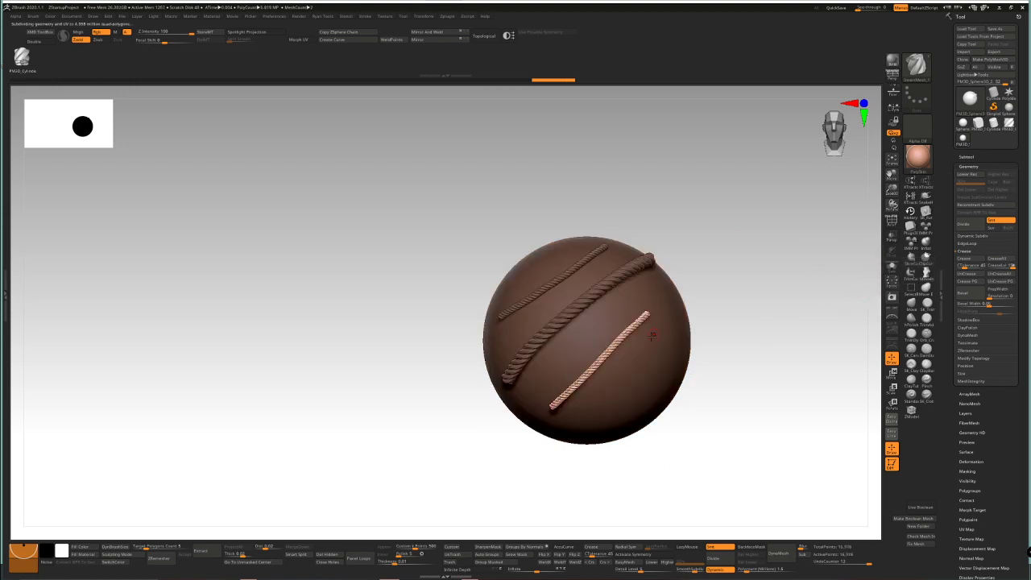
{"action": "mouse_move", "coordinate": [649, 332]}
{"action": "right_mouse_down", "text": "ctrl"}
{"action": "mouse_move", "coordinate": [636, 347]}
{"action": "mouse_move", "coordinate": [626, 333]}
{"action": "mouse_move", "coordinate": [644, 310]}
{"action": "right_mouse_up", "text": "ctrl"}
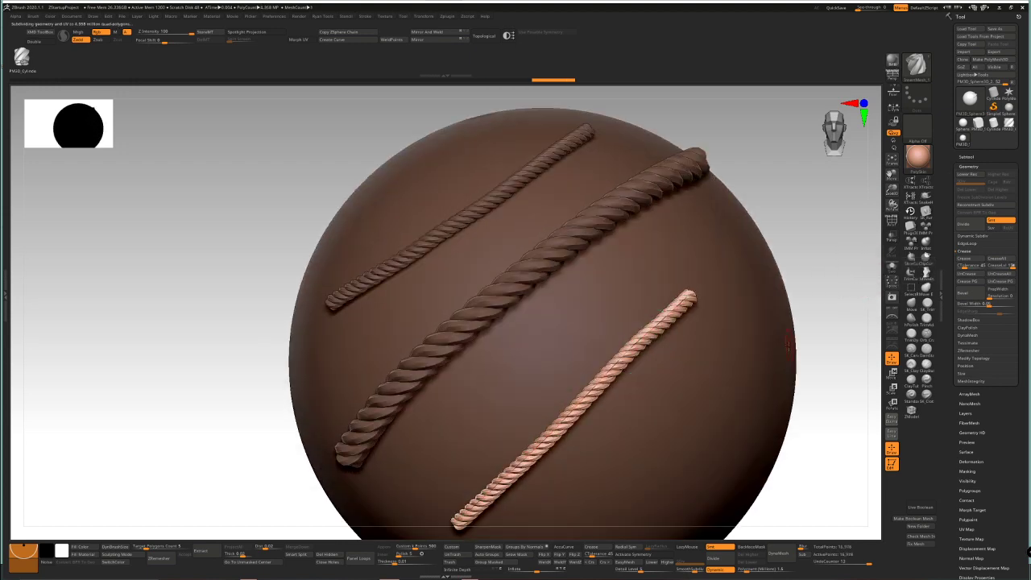
{"action": "right_click_drag", "start_coordinate": [789, 346], "coordinate": [771, 298]}
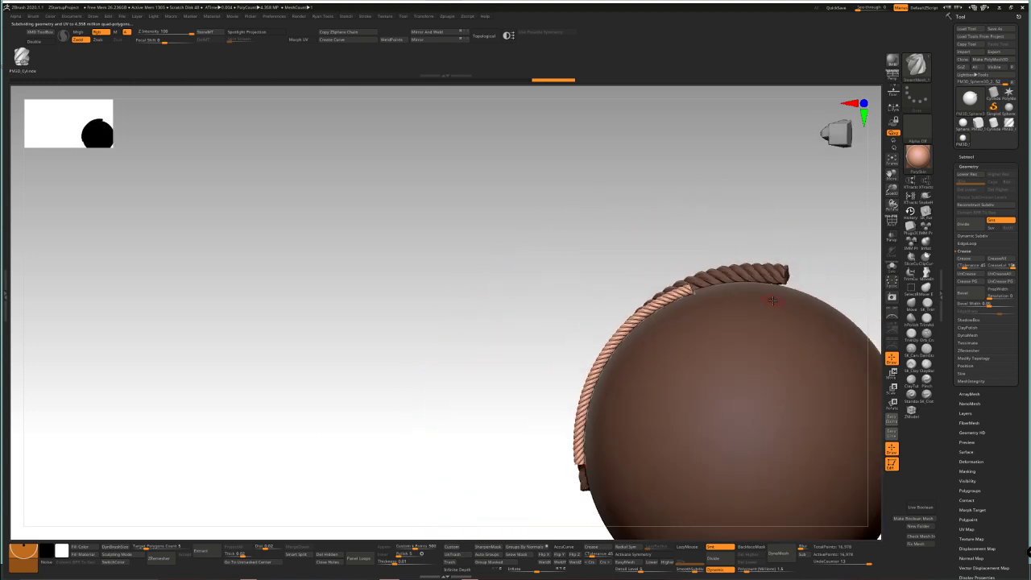
{"action": "right_click_drag", "start_coordinate": [782, 198], "coordinate": [493, 339]}
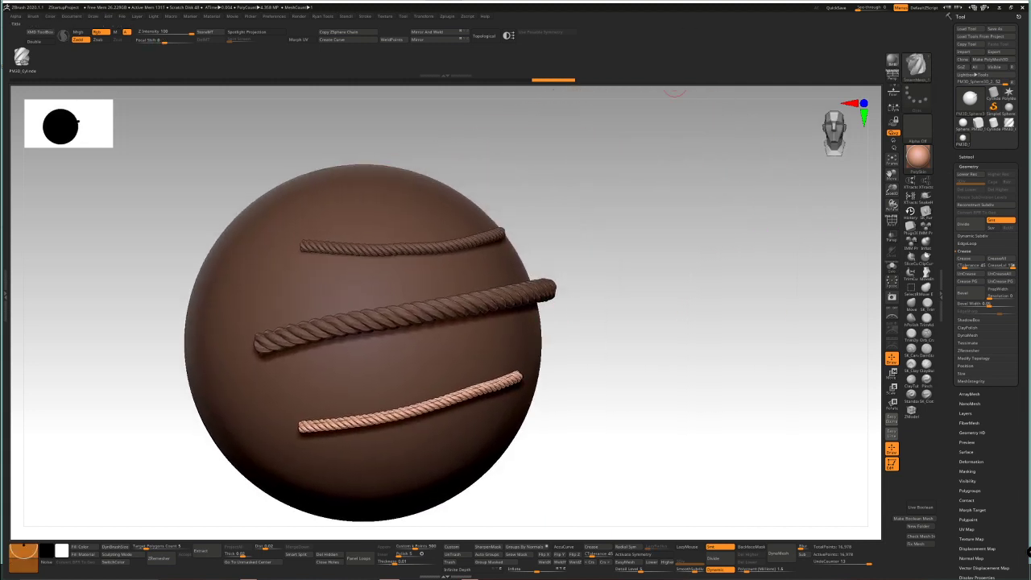